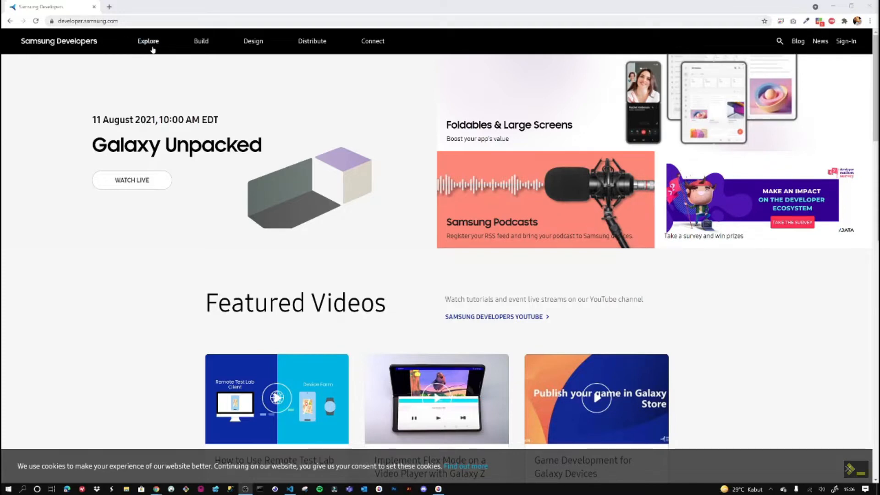
Step: Go to the Galaxy Watch design section and its Get Started guidelines on Samsung Developers
mouse_move(254, 51)
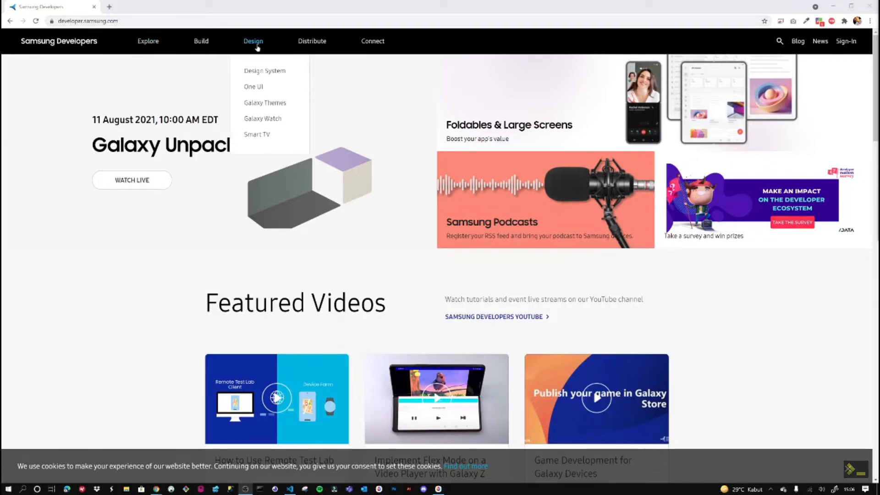
click(274, 121)
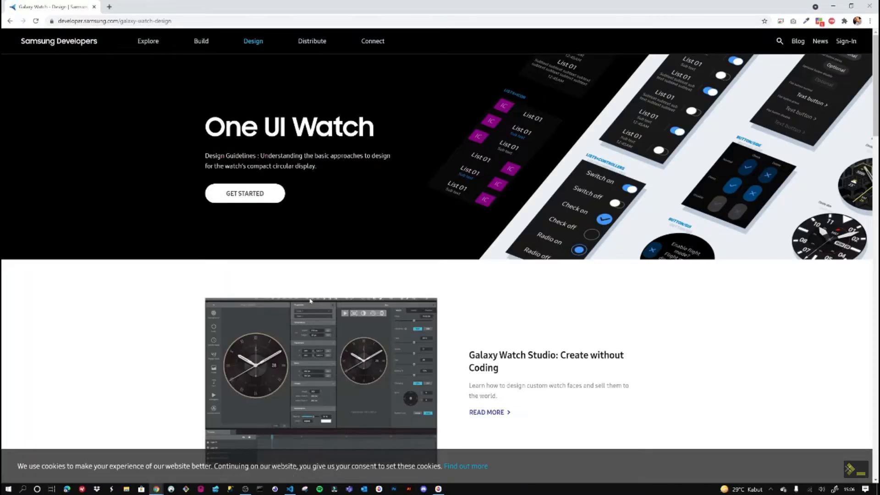
scroll(310, 300, down, 11)
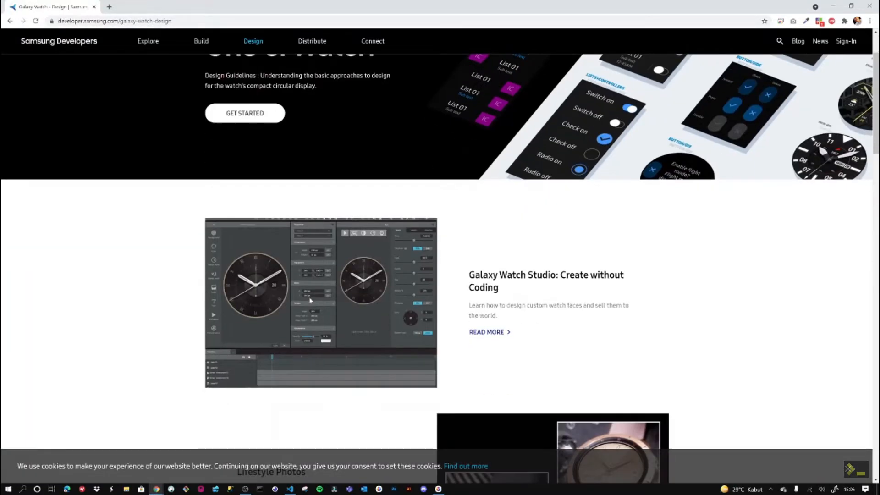
scroll(310, 300, up, 11)
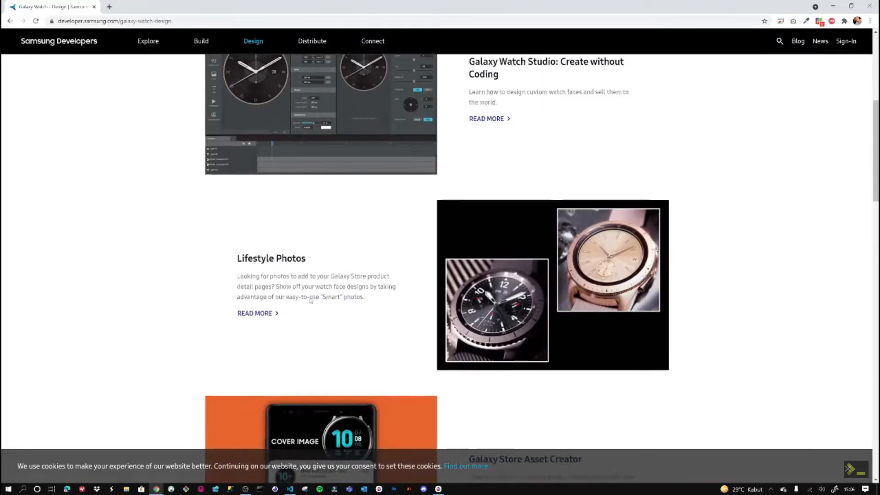
click(258, 203)
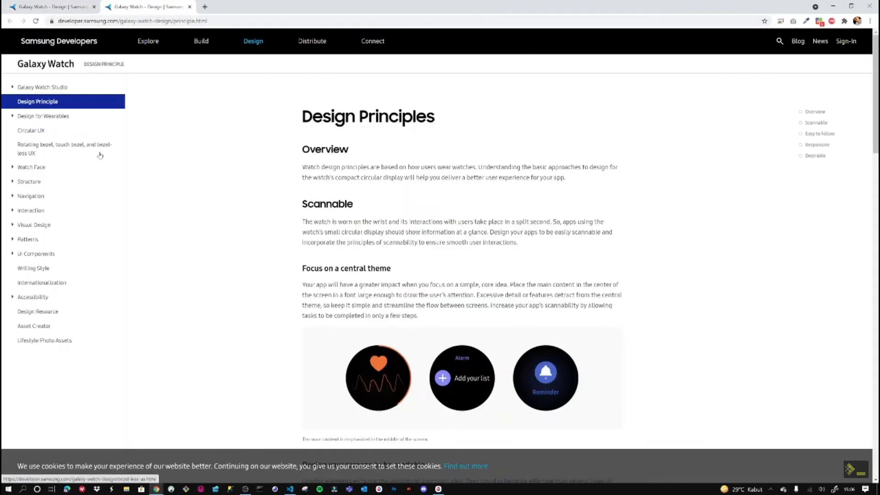
Step: Show the Galaxy Watch Studio overview page down to its Windows and macOS downloads
click(46, 88)
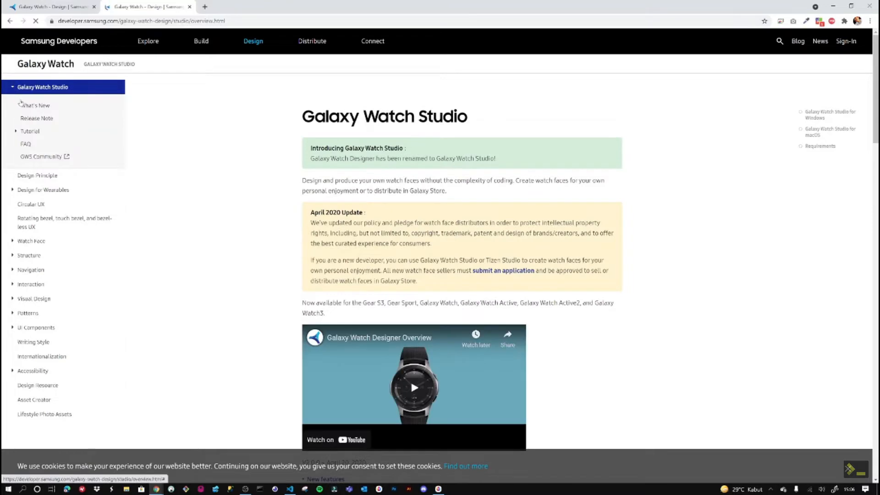
scroll(363, 264, down, 3)
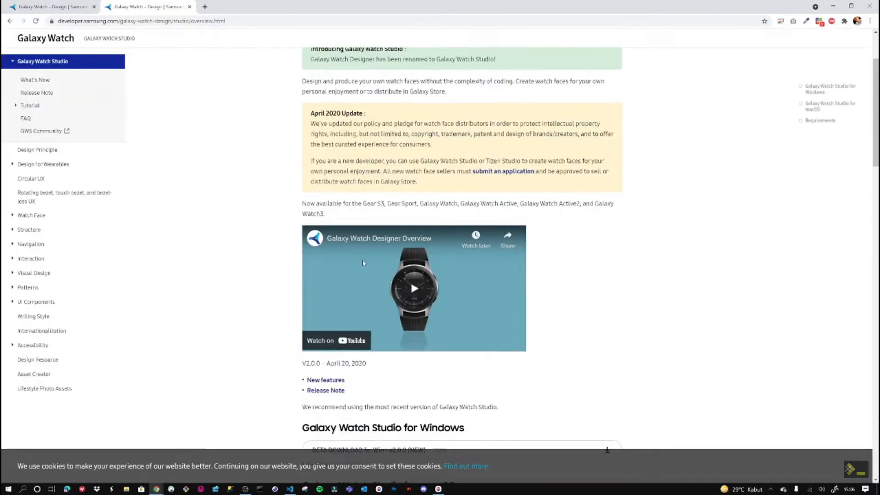
scroll(362, 263, down, 5)
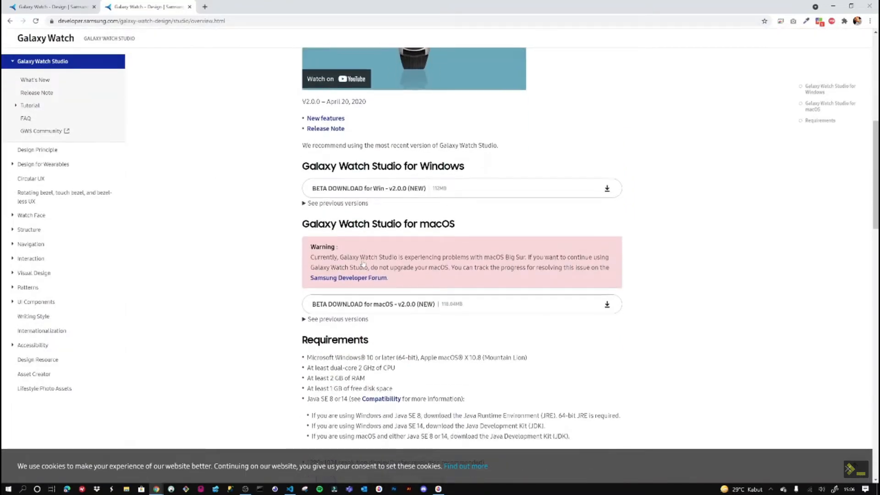
scroll(363, 264, down, 1)
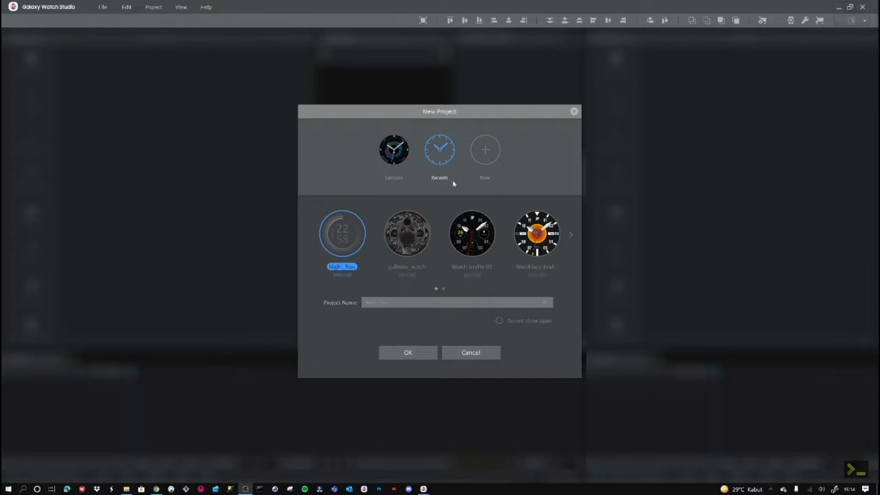
Step: Create a new blank watch face project named WatchFace_Timer01 and open it in the editor
click(485, 156)
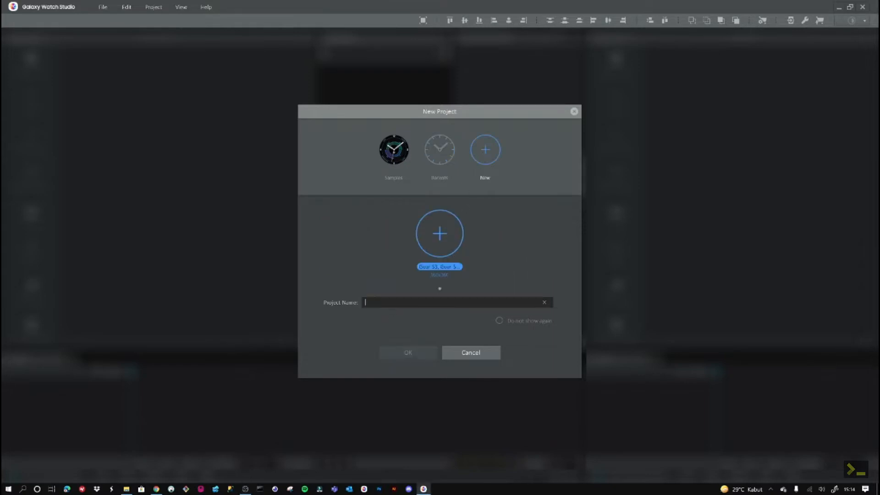
text(F)
key(BackSpace)
text(WatchFace)
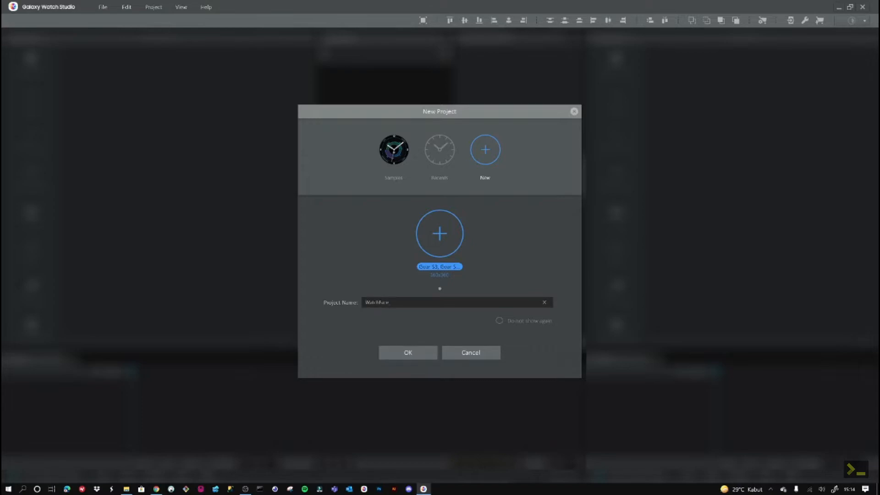
text(_Timer01)
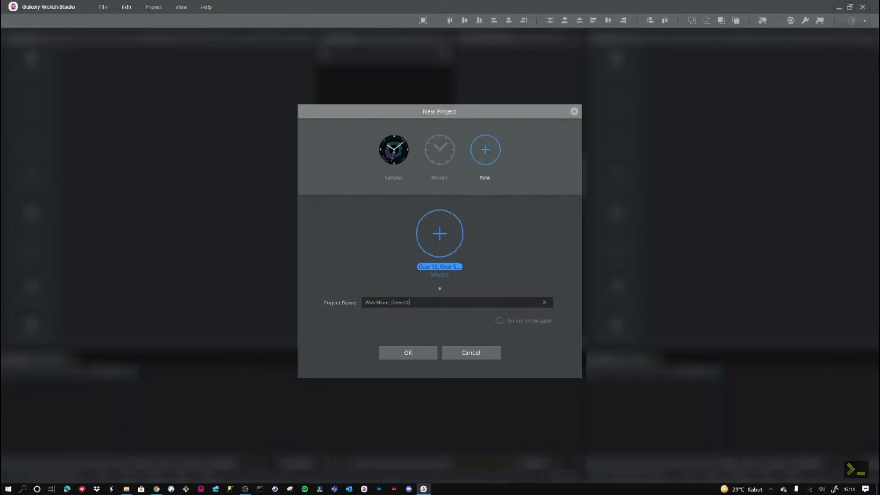
click(386, 353)
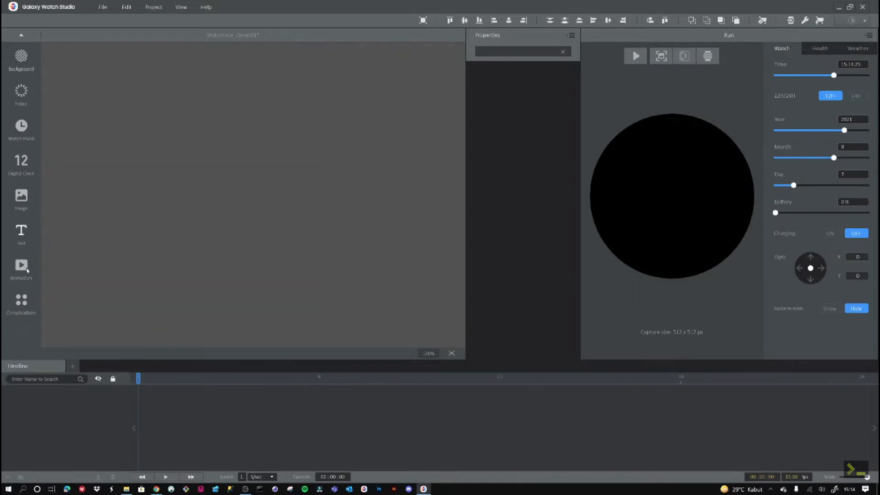
Step: Set the watch background to the red low-poly ch_bg_c_01 image
click(20, 59)
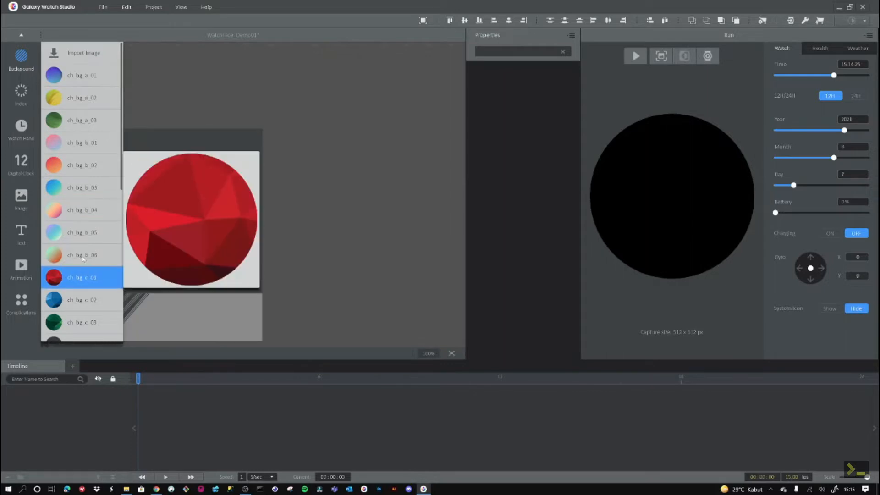
click(79, 284)
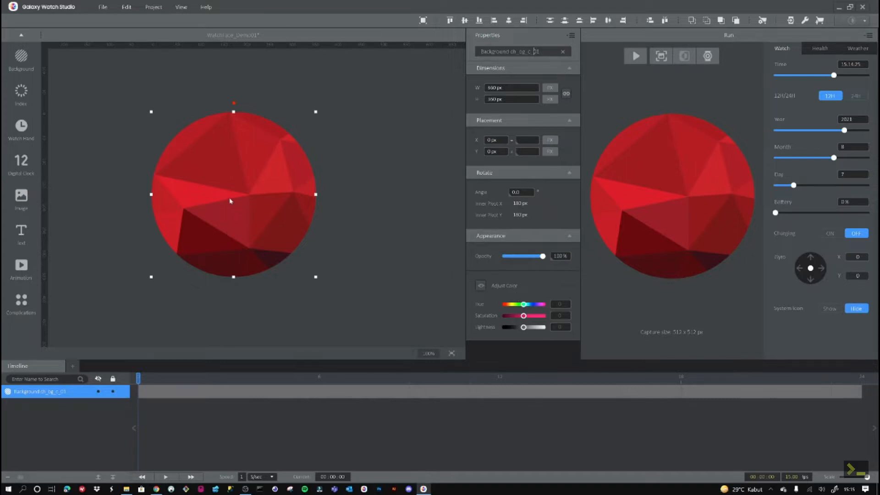
Step: Add the 360_fashion index ring of hour ticks and minute numerals to the dial
click(20, 95)
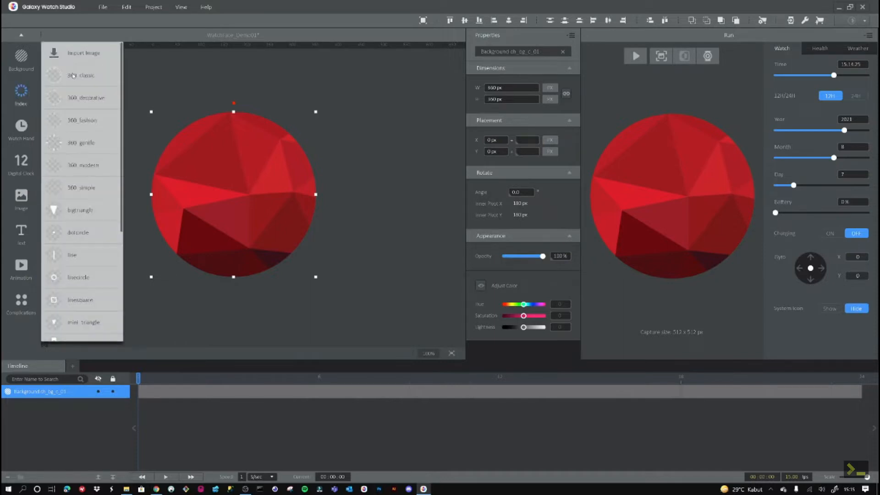
mouse_move(73, 76)
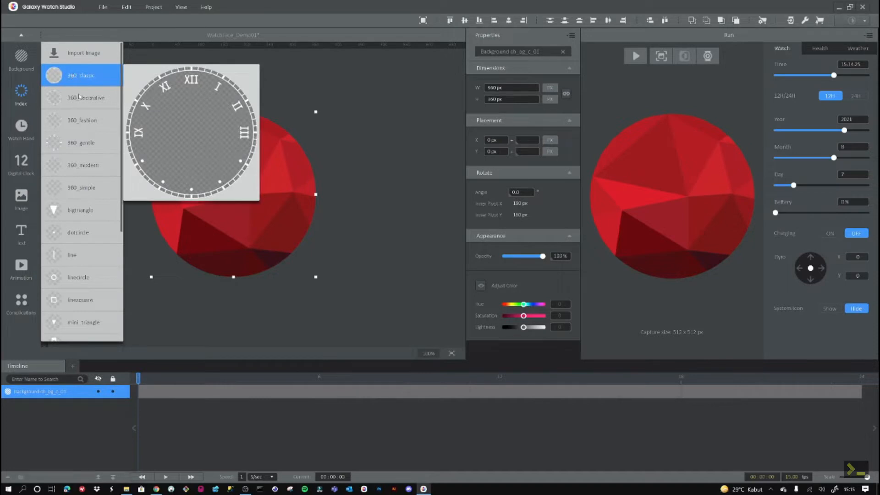
mouse_move(80, 105)
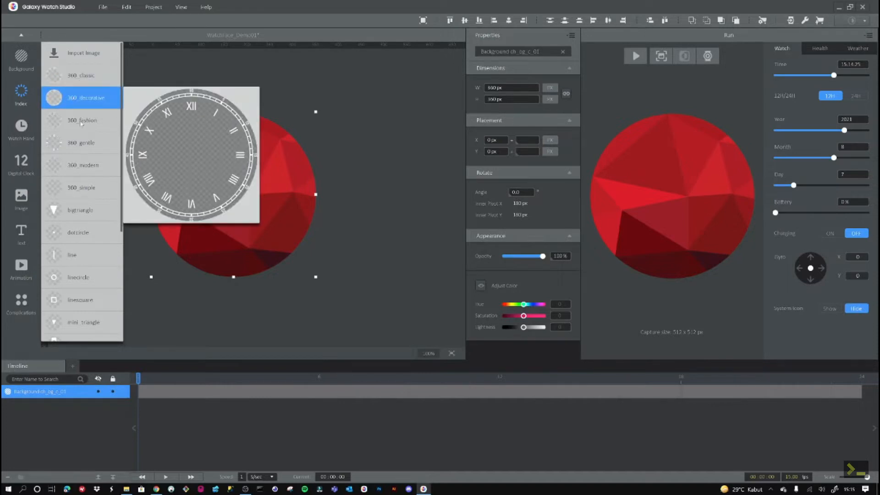
mouse_move(81, 123)
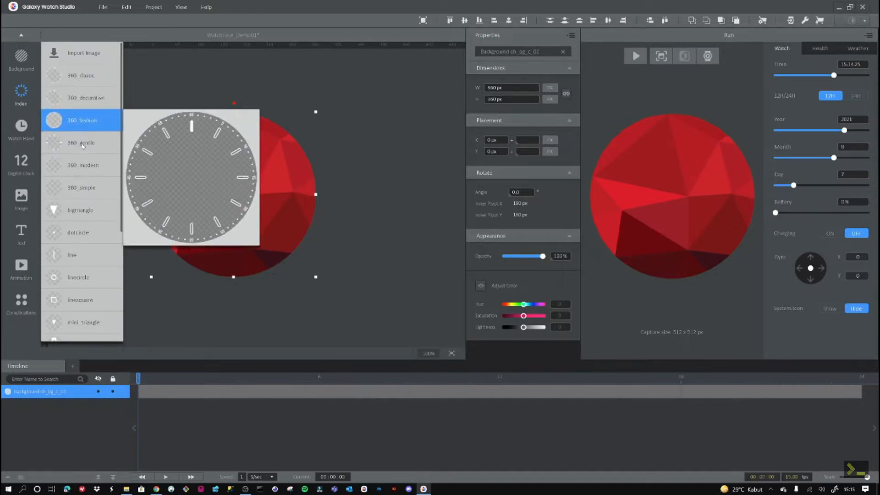
mouse_move(82, 145)
mouse_move(83, 165)
click(89, 122)
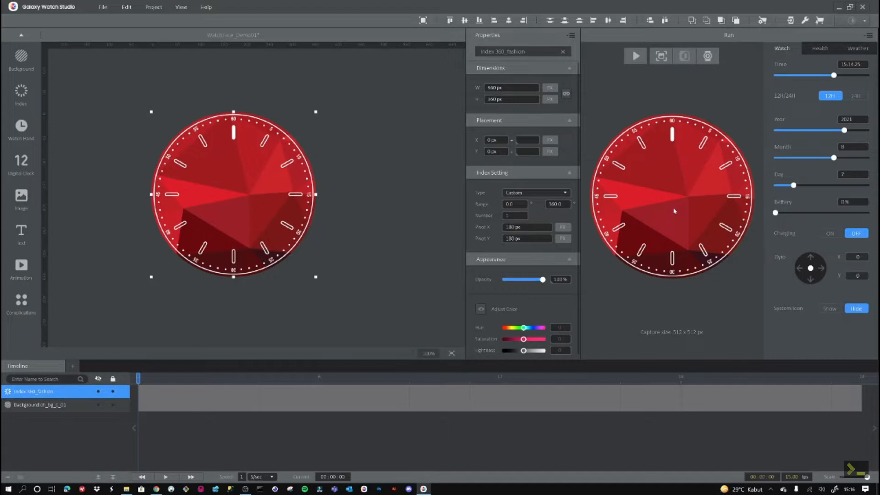
Step: Add the fashion_hr hour hand to the watch face
click(22, 131)
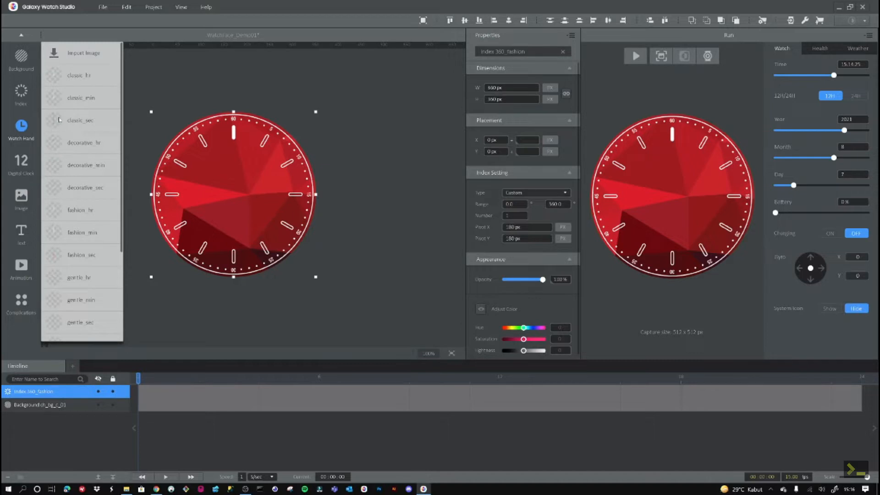
mouse_move(78, 77)
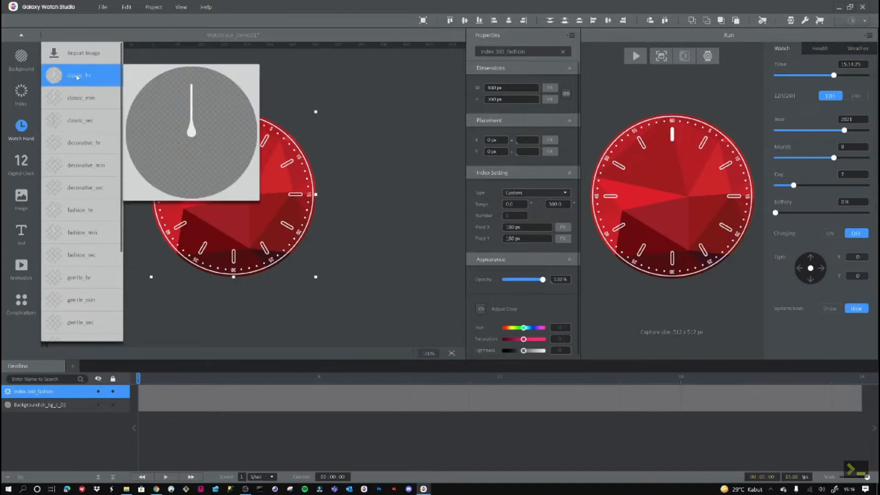
mouse_move(78, 104)
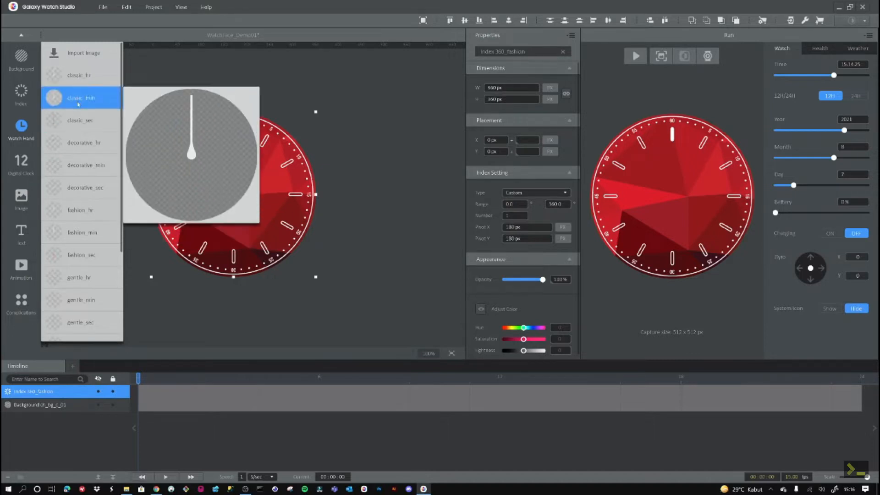
mouse_move(79, 130)
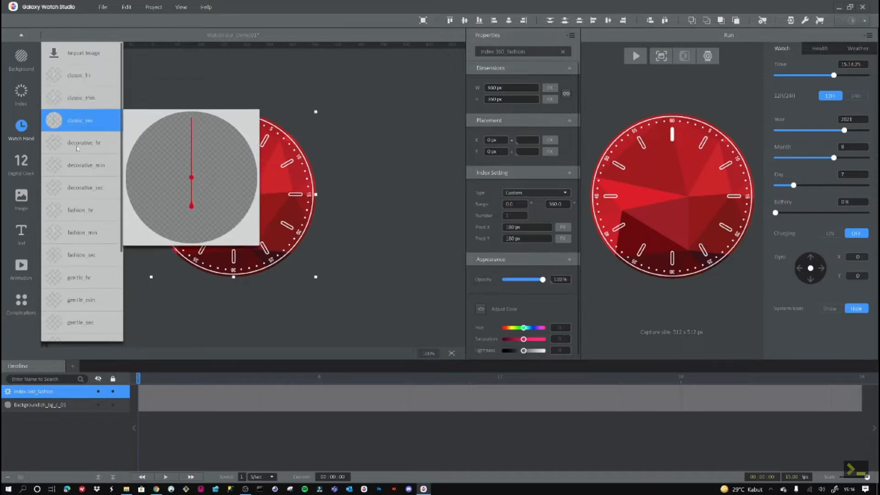
mouse_move(78, 166)
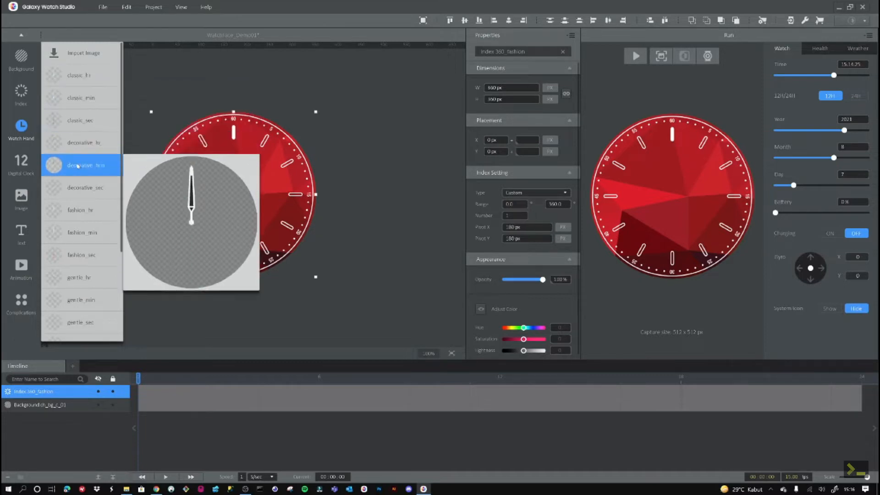
mouse_move(80, 192)
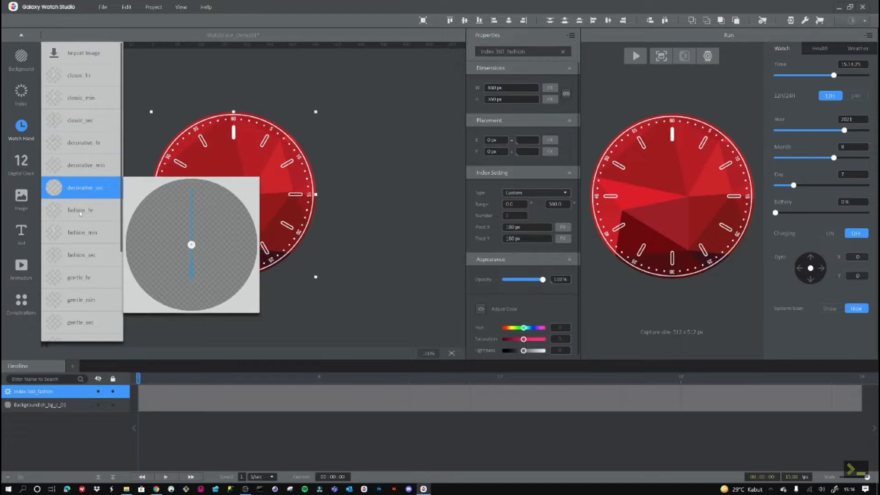
click(80, 213)
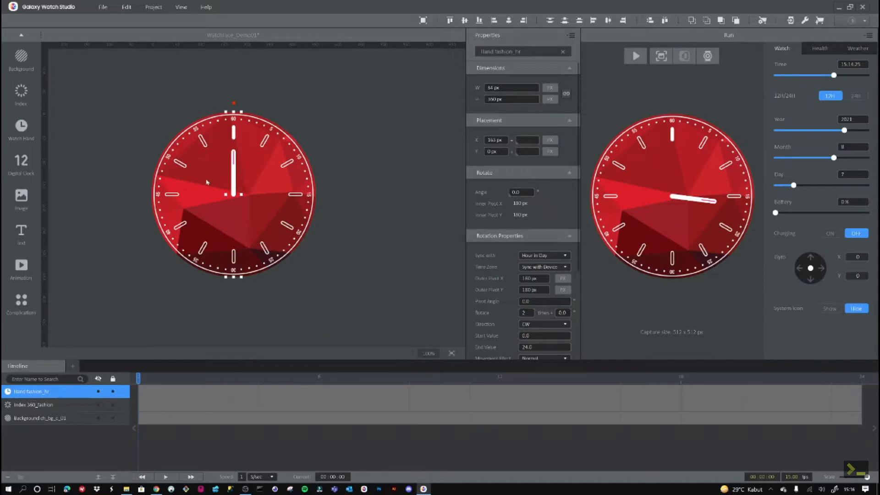
Step: Add the fashion_min minute hand and fashion_sec second hand to the face
click(21, 125)
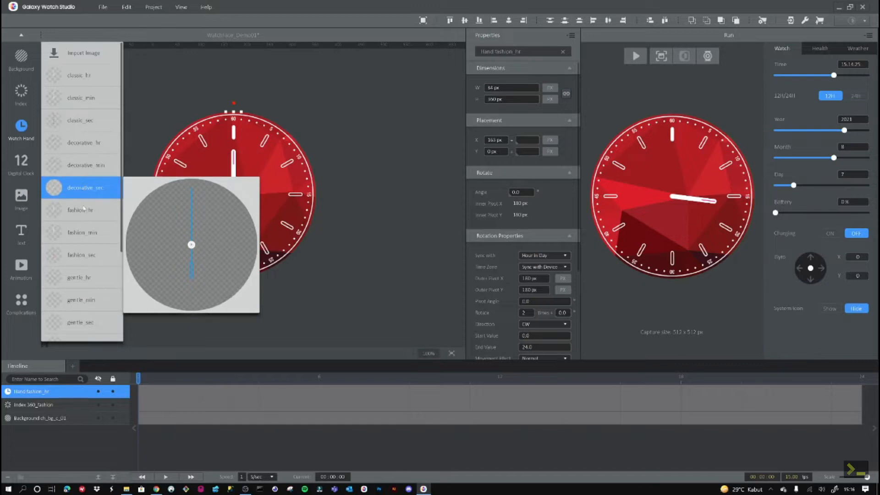
click(86, 238)
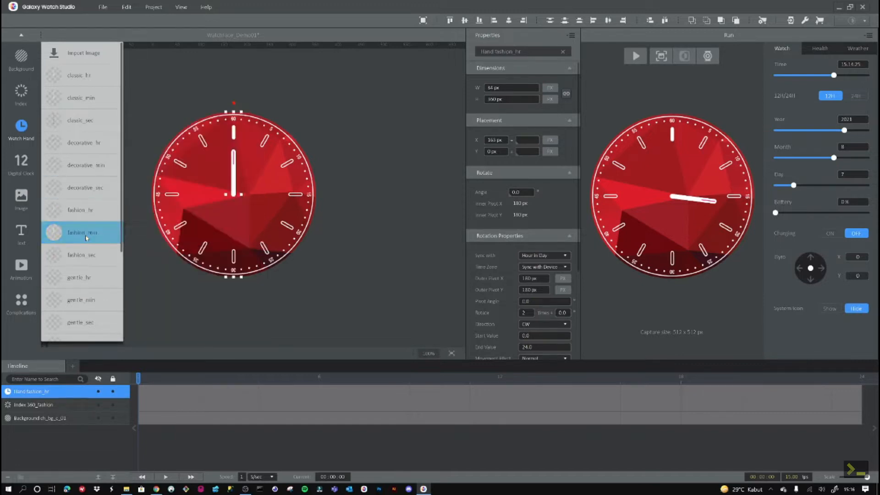
click(24, 140)
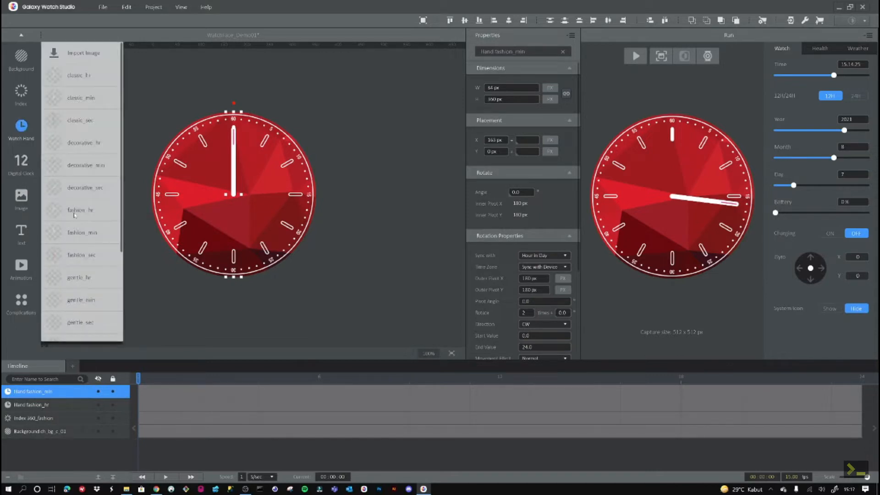
mouse_move(78, 226)
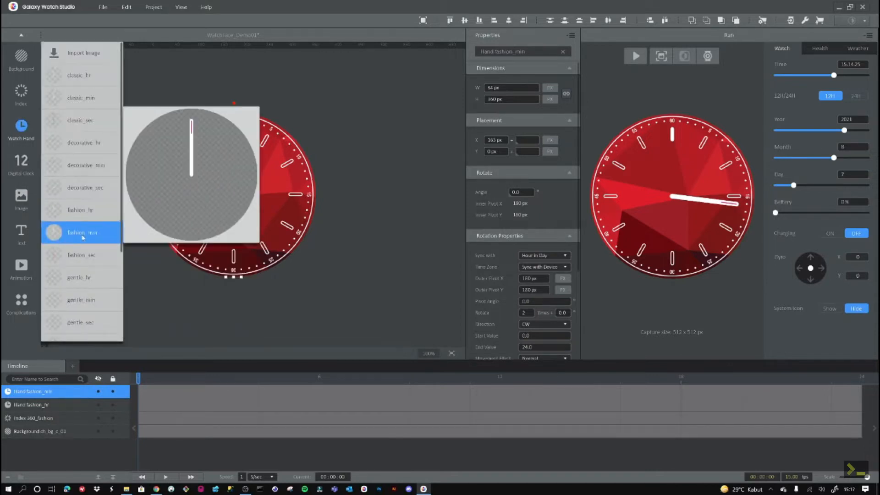
mouse_move(86, 259)
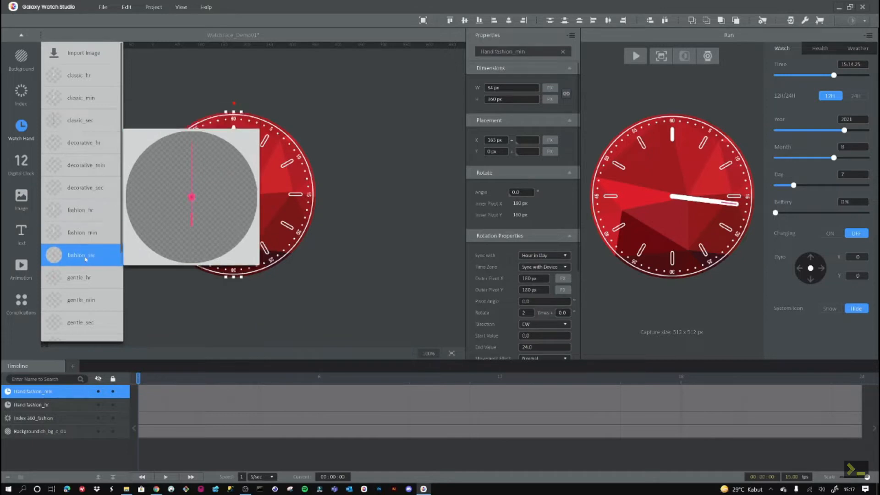
click(86, 259)
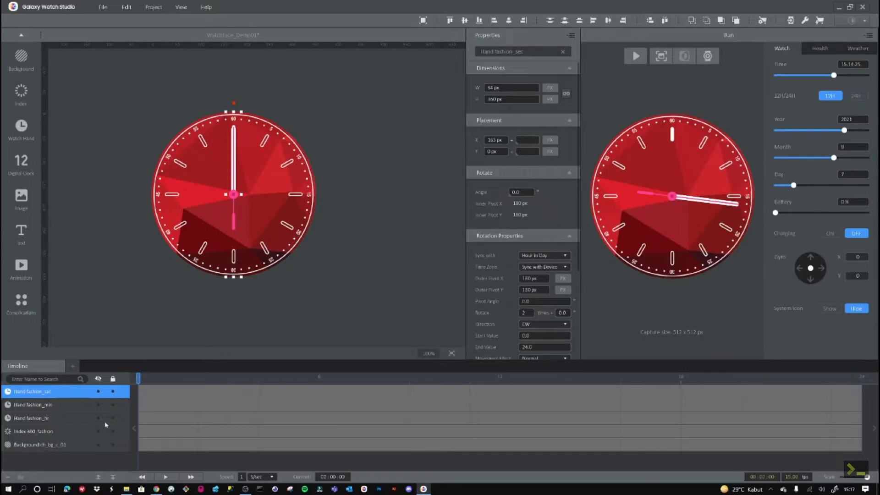
click(43, 433)
Step: Keep the hour hand synced to Hour in Day
click(54, 417)
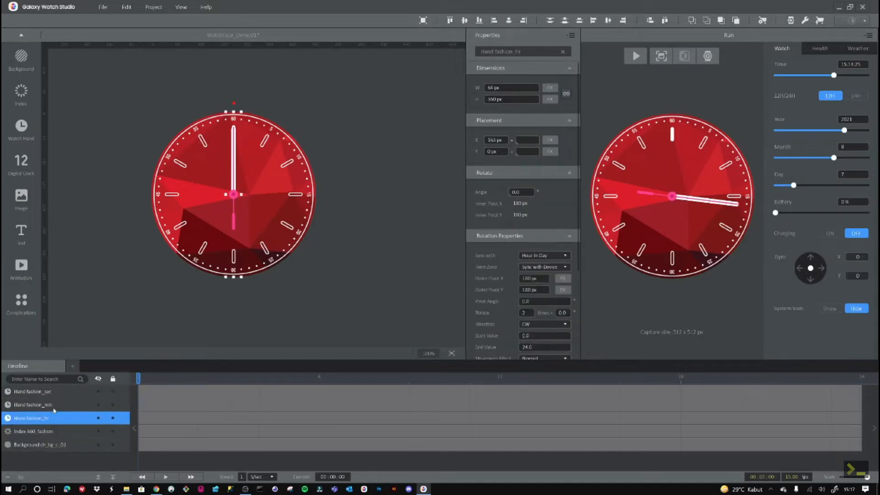
click(53, 406)
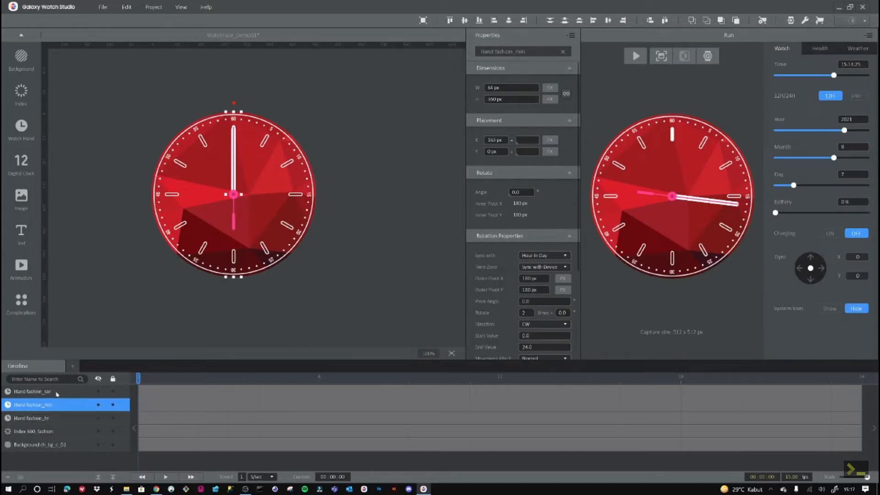
key(Up)
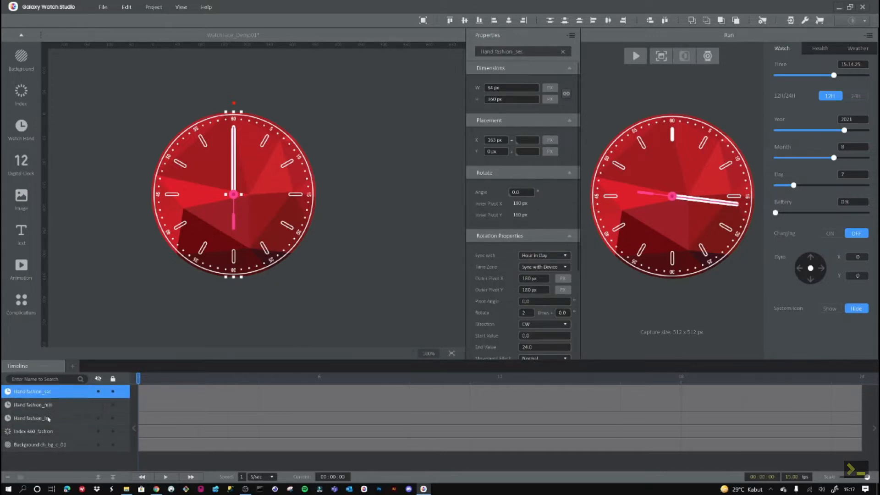
click(48, 419)
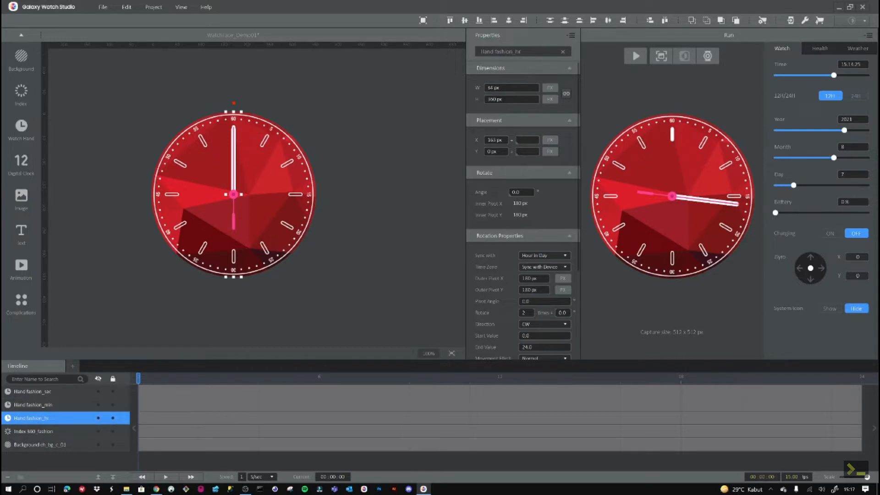
click(544, 255)
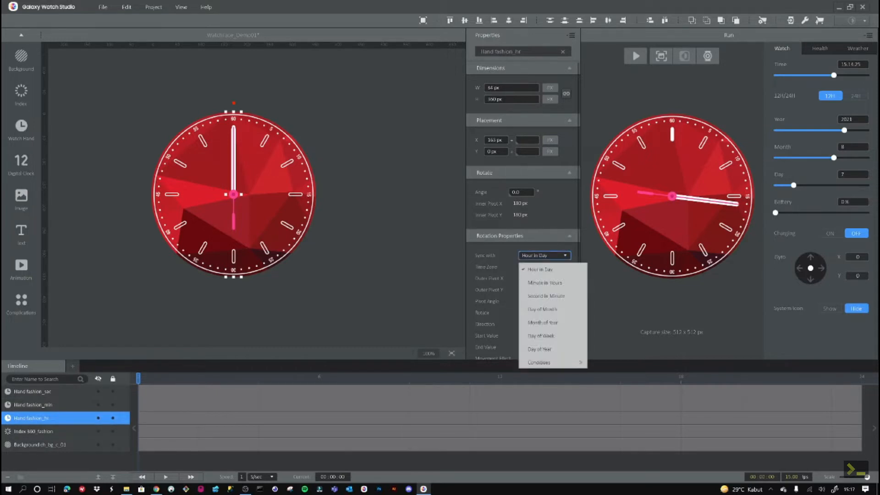
click(545, 275)
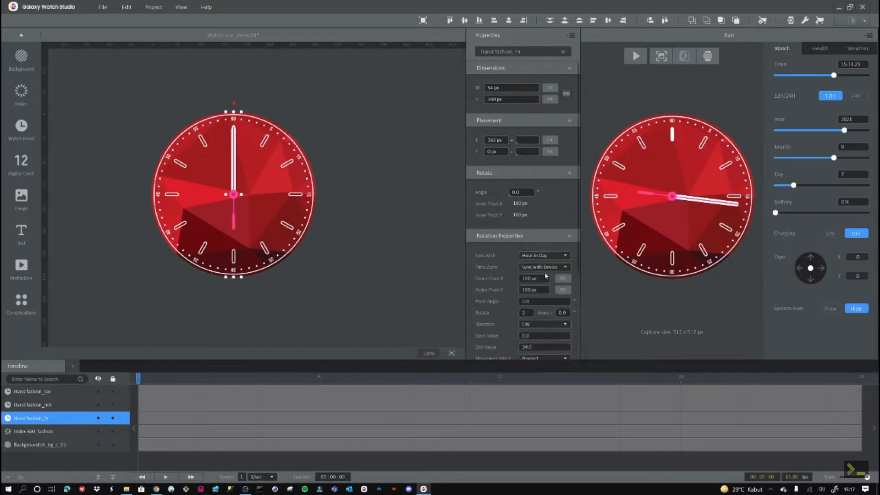
Step: Sync the minute hand to Minute in Hours and the second hand to Second in Minute
click(35, 406)
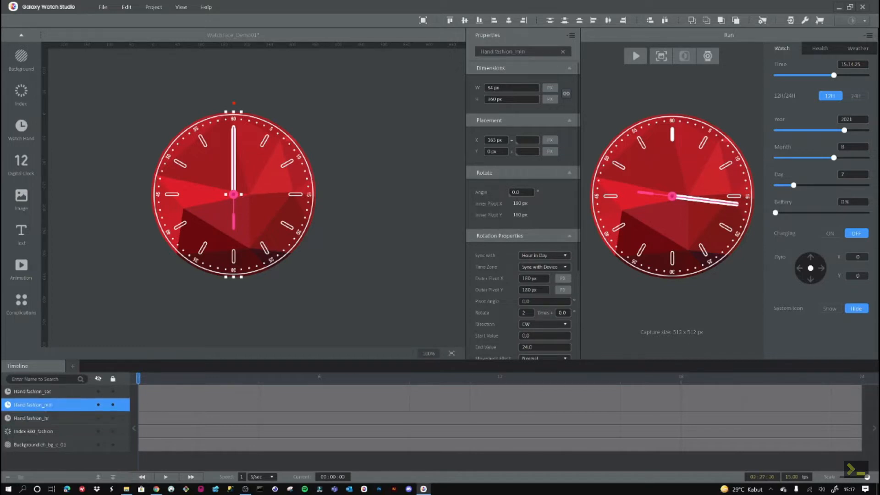
click(544, 255)
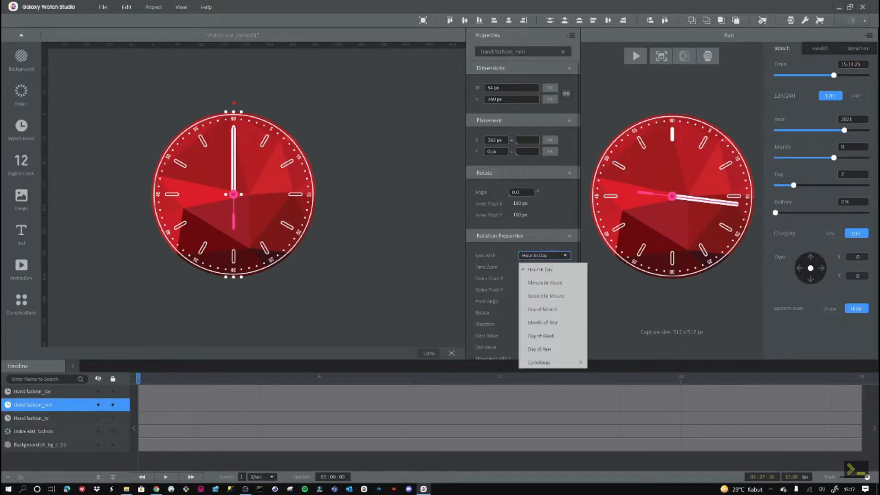
click(552, 287)
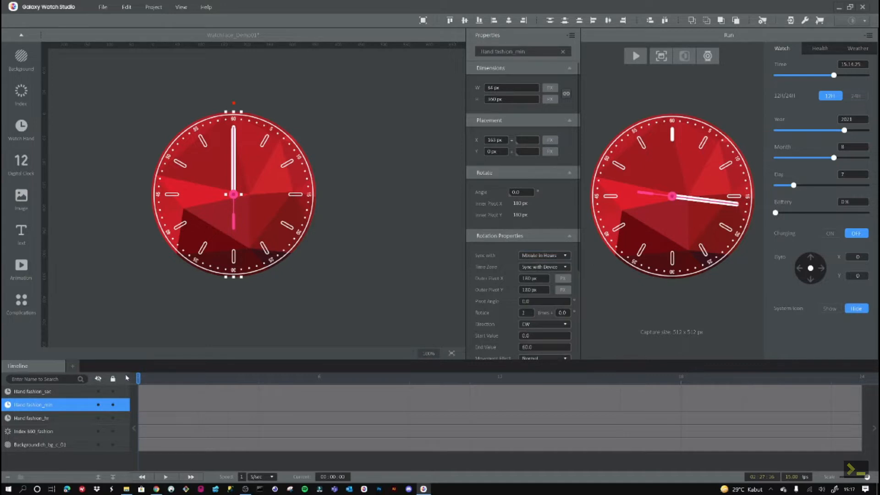
click(54, 393)
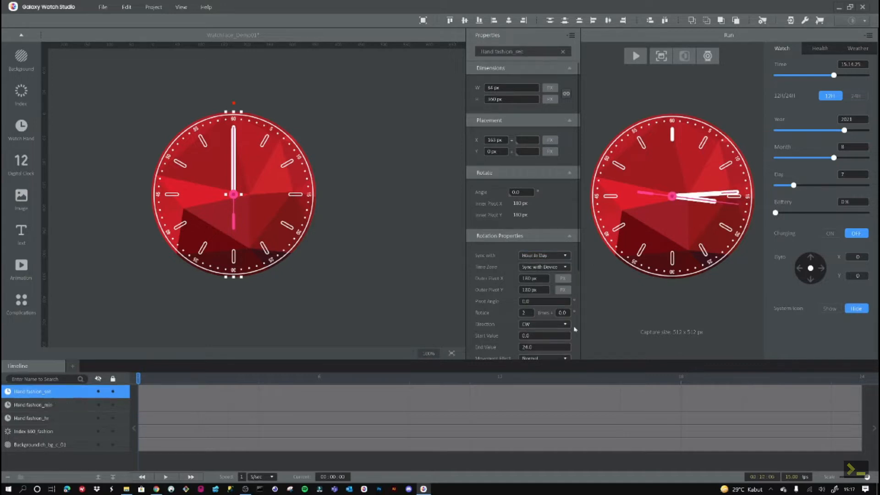
click(544, 256)
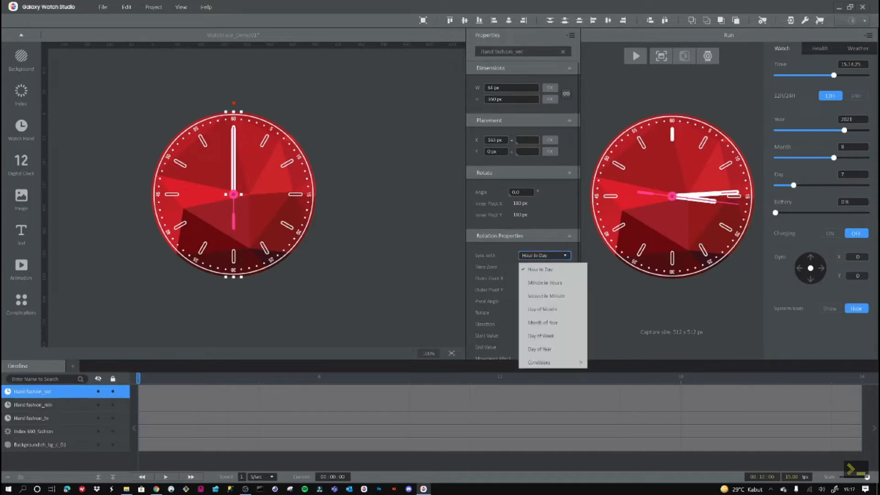
click(551, 296)
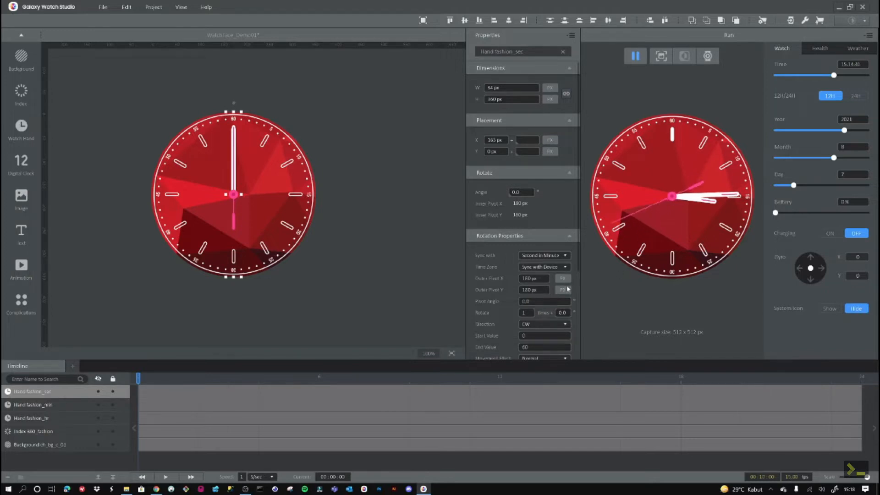
Step: Give the second hand the Tension movement effect instead of Sweep
scroll(568, 290, down, 2)
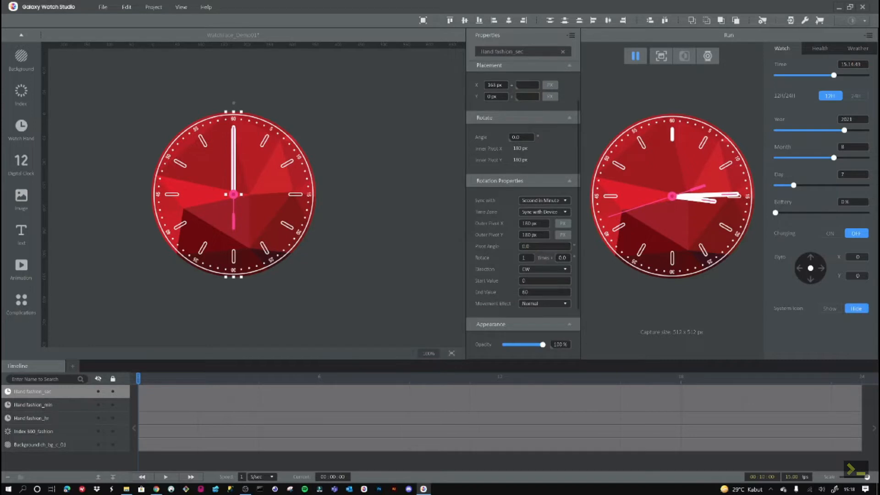
scroll(559, 307, down, 1)
click(559, 276)
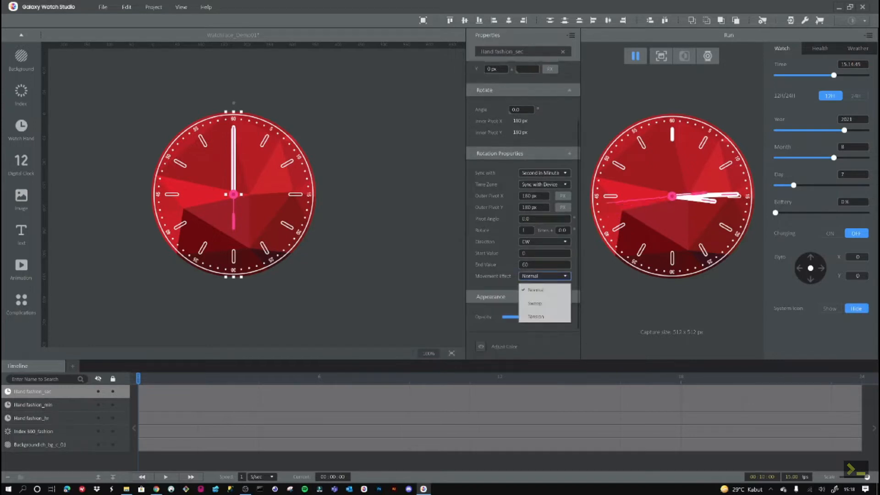
click(547, 305)
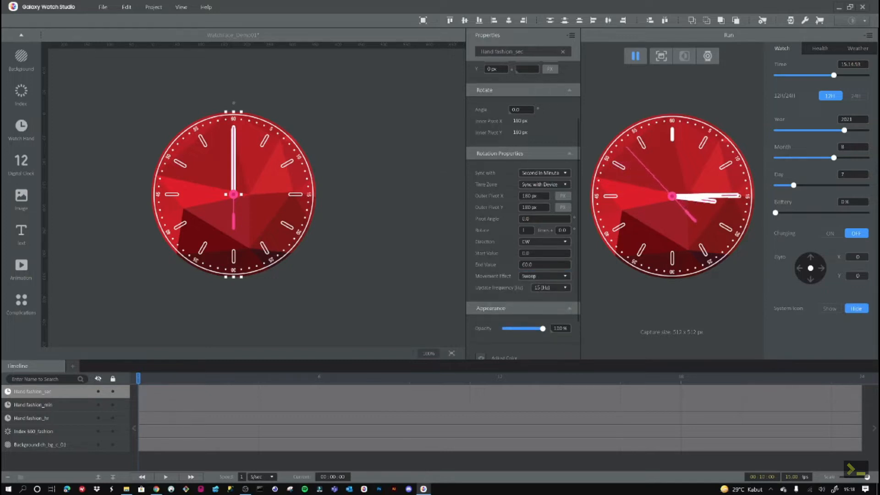
click(544, 276)
click(541, 307)
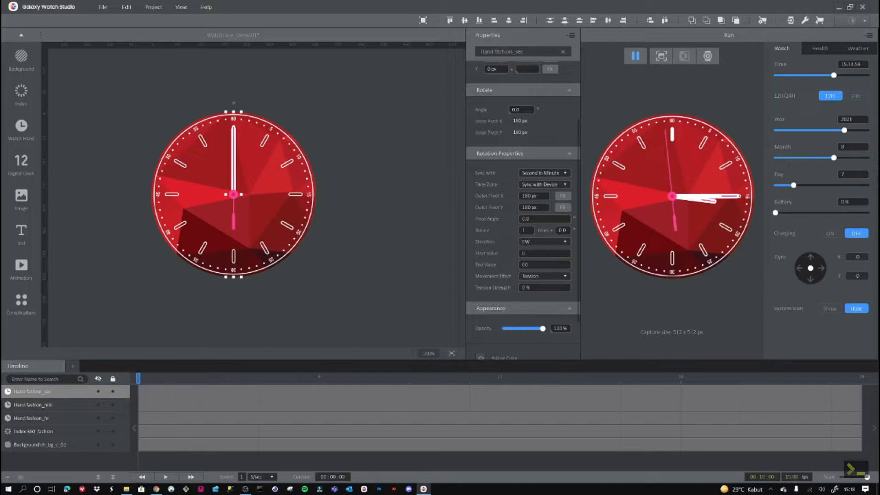
click(543, 276)
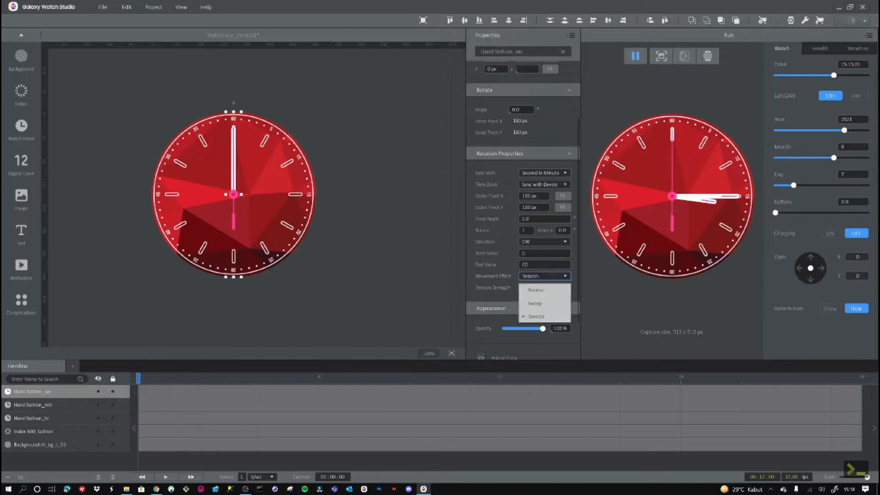
click(58, 407)
click(59, 407)
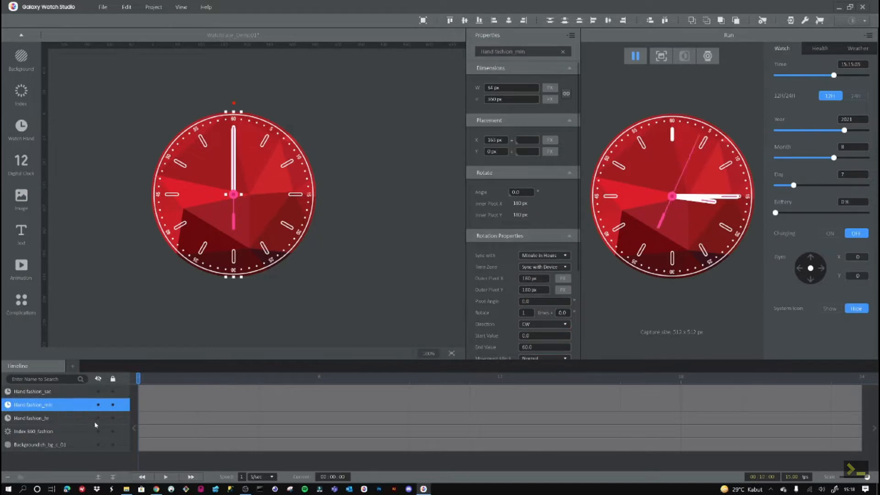
click(55, 419)
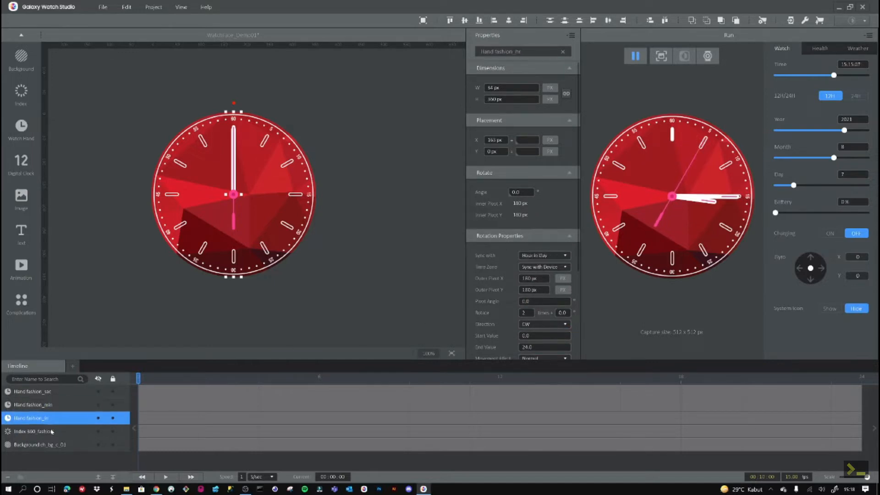
click(51, 435)
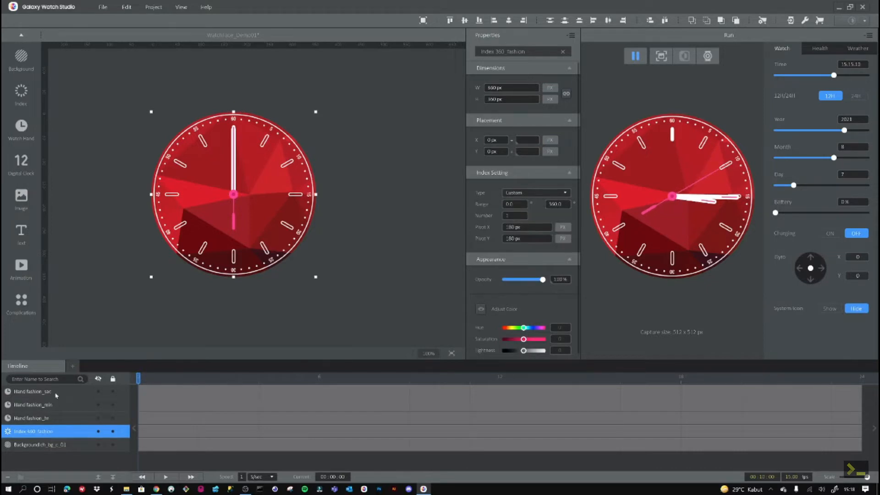
click(56, 393)
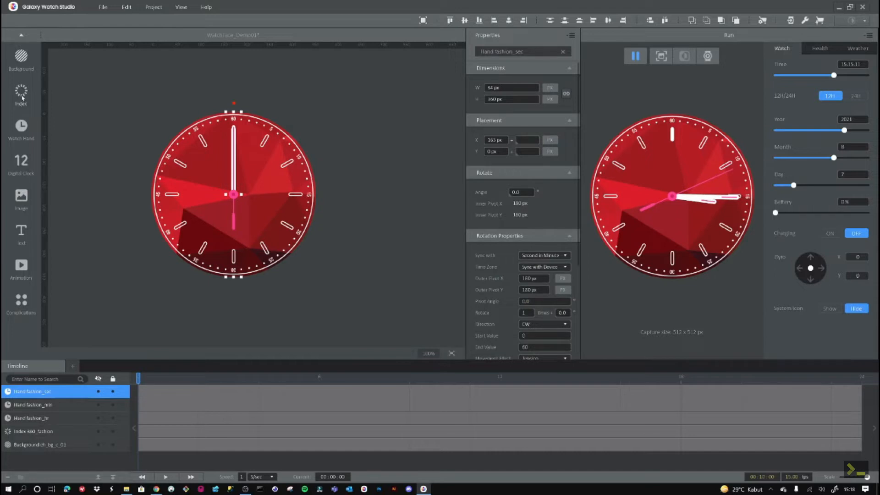
Step: Add an HH:mm digital clock near the top of the face, its layer below the index
click(21, 161)
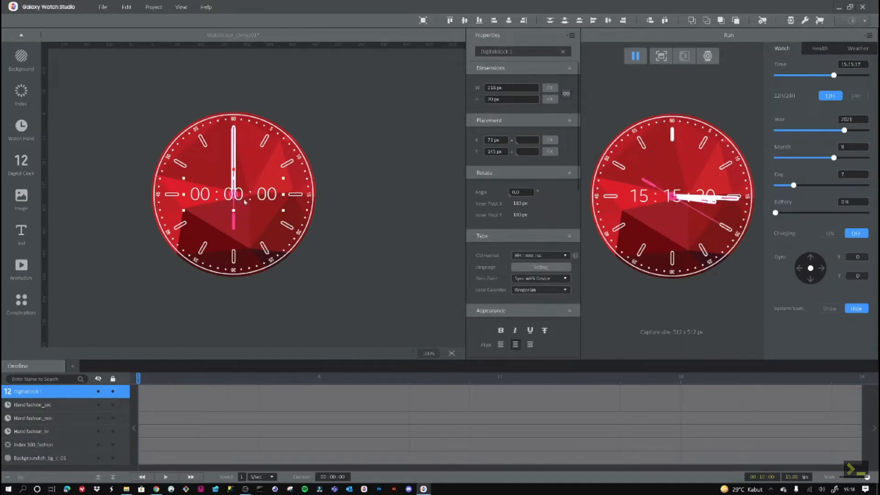
drag(237, 198, 235, 225)
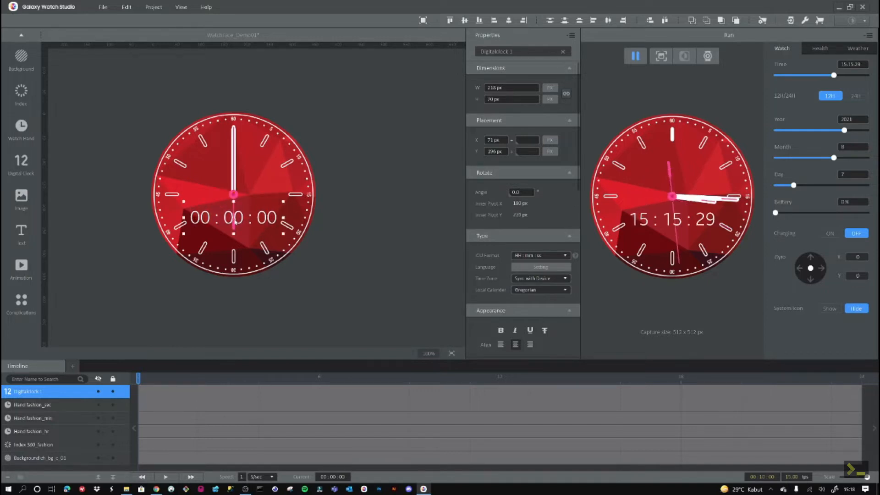
click(543, 256)
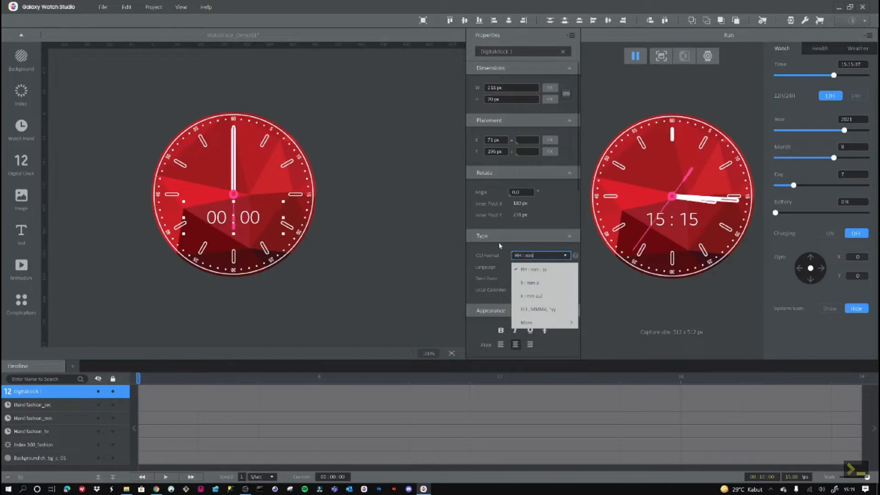
key(Escape)
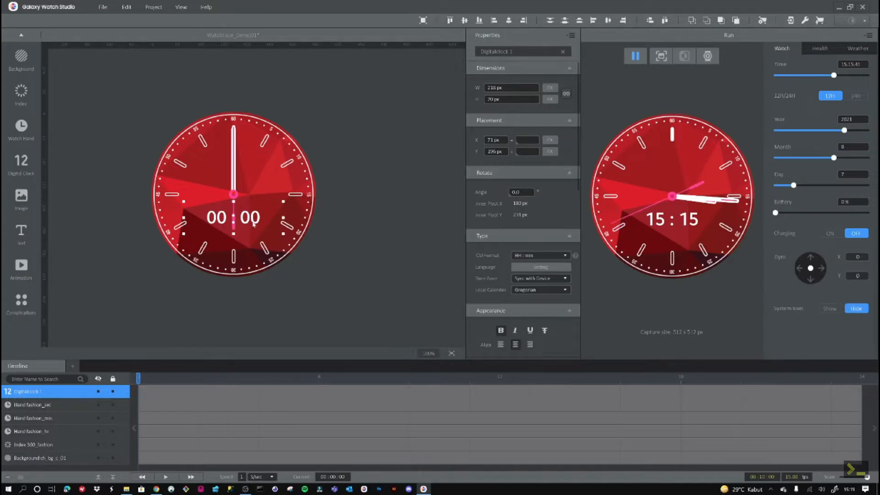
drag(250, 194, 250, 168)
key(Up)
key(Up)
key(Up)
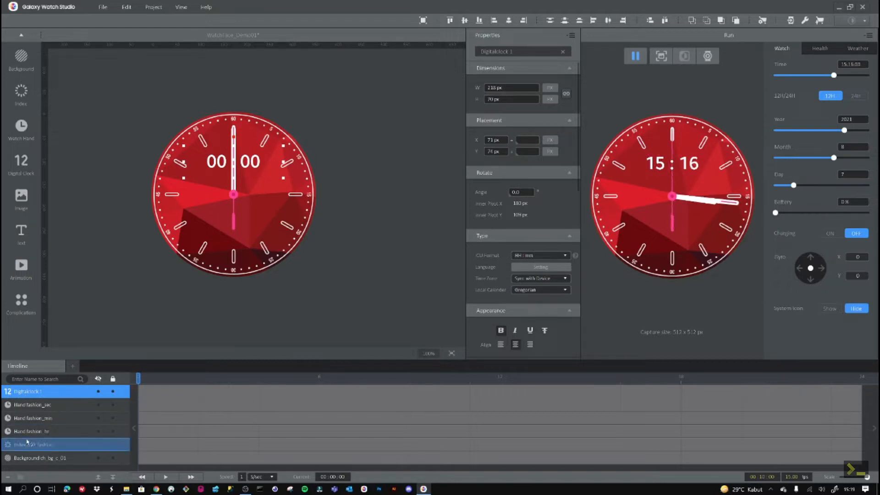
drag(27, 443, 29, 444)
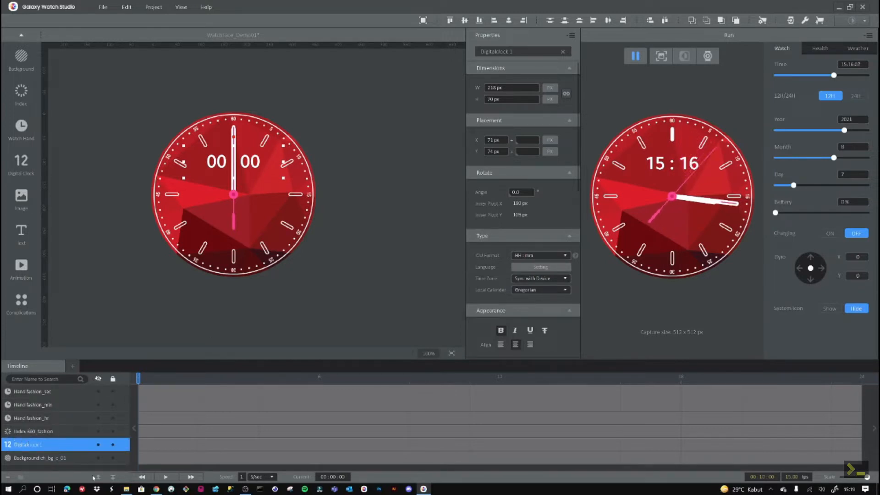
Step: Reorder the Digitalclock 1 layer to sit above the index ring but beneath the hands
click(99, 478)
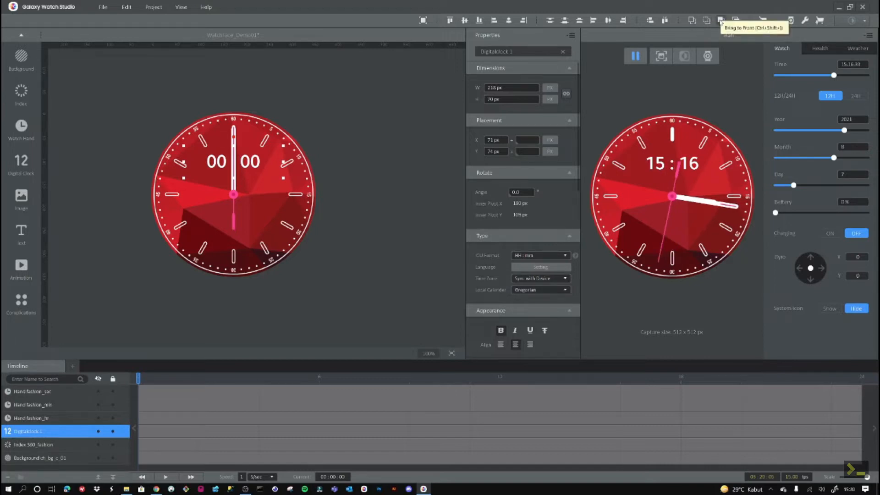
click(721, 20)
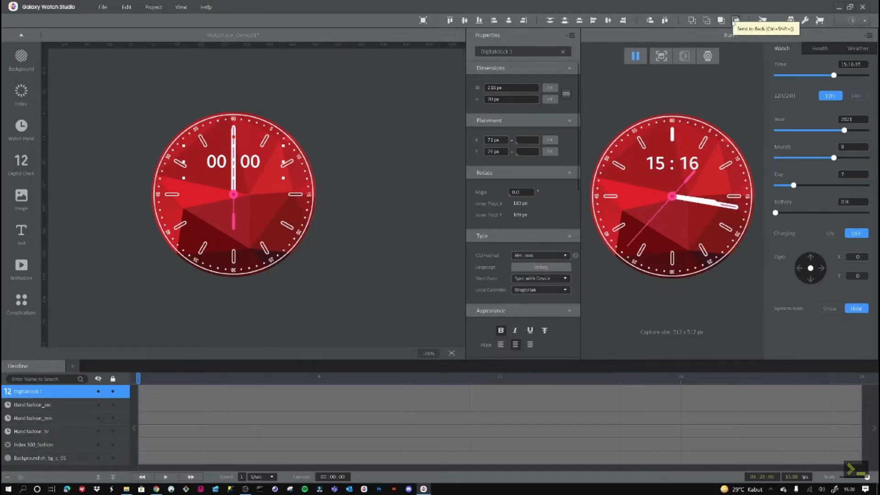
click(735, 21)
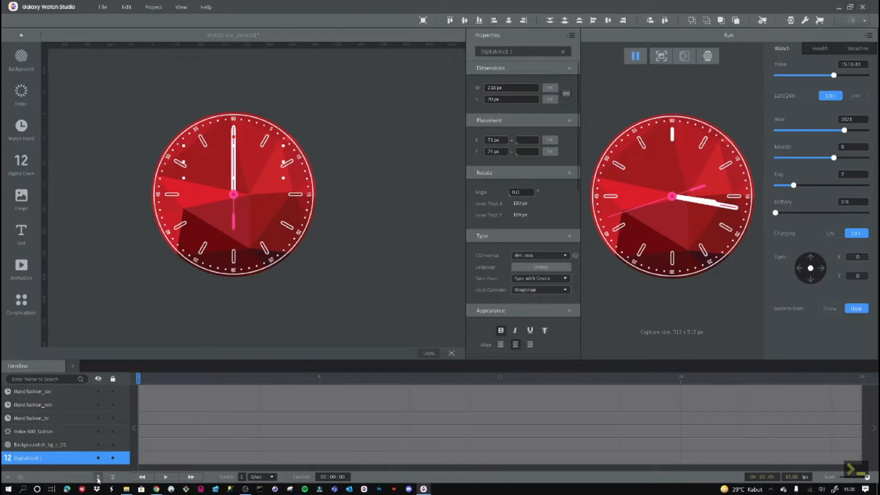
click(97, 478)
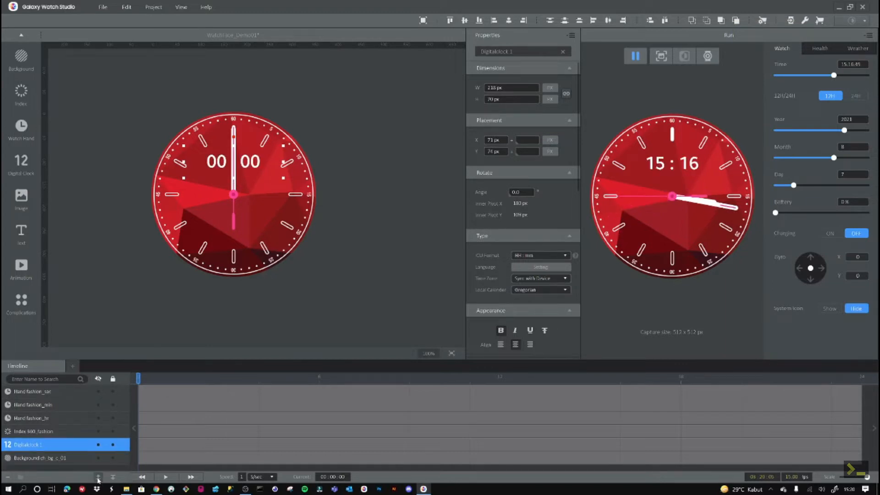
click(98, 478)
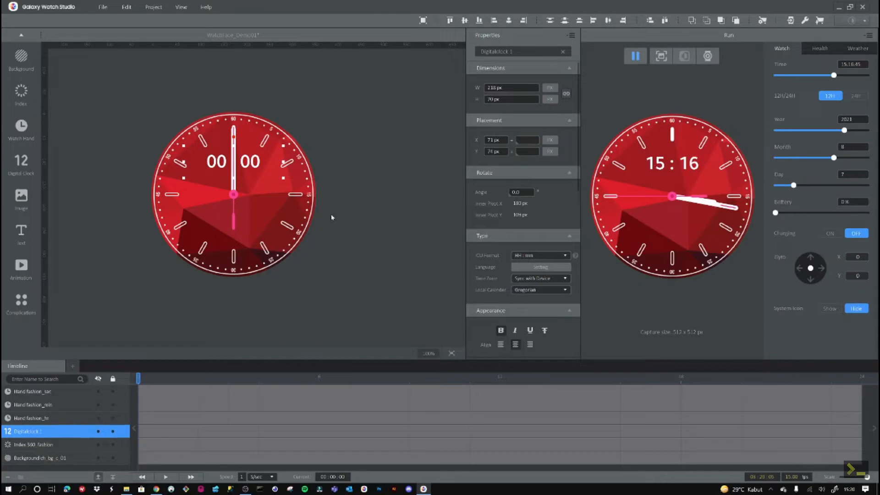
click(393, 178)
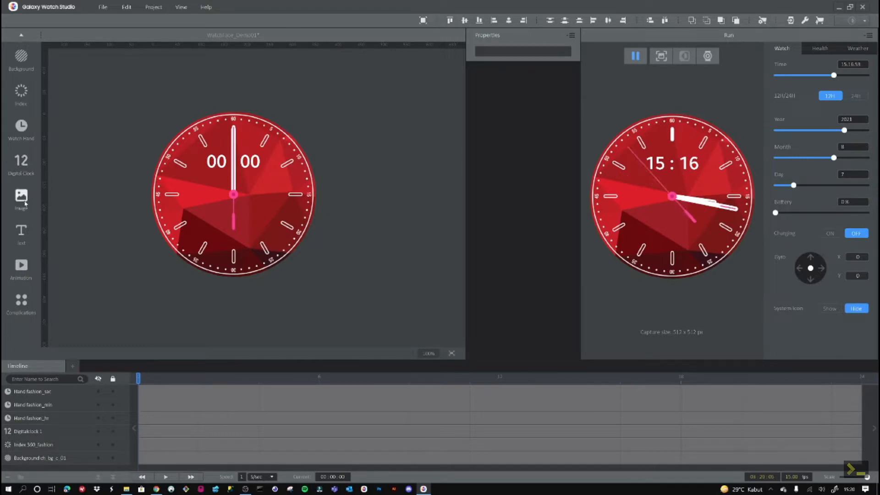
click(23, 198)
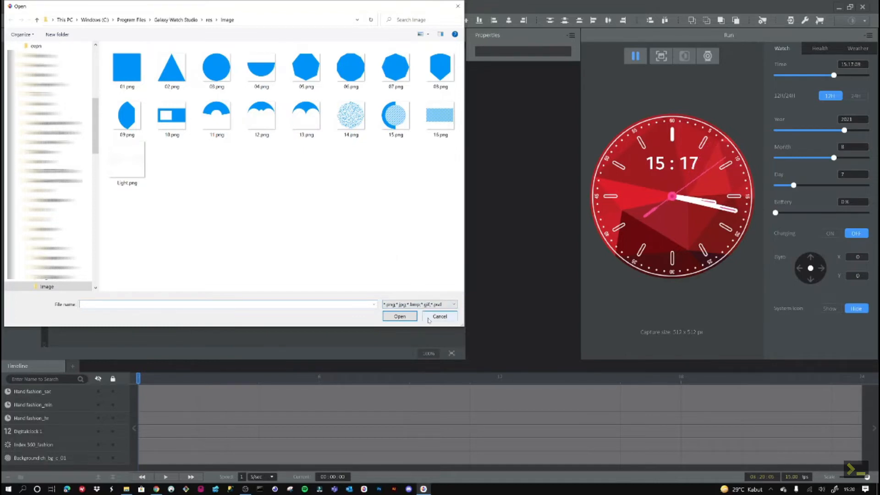
click(428, 320)
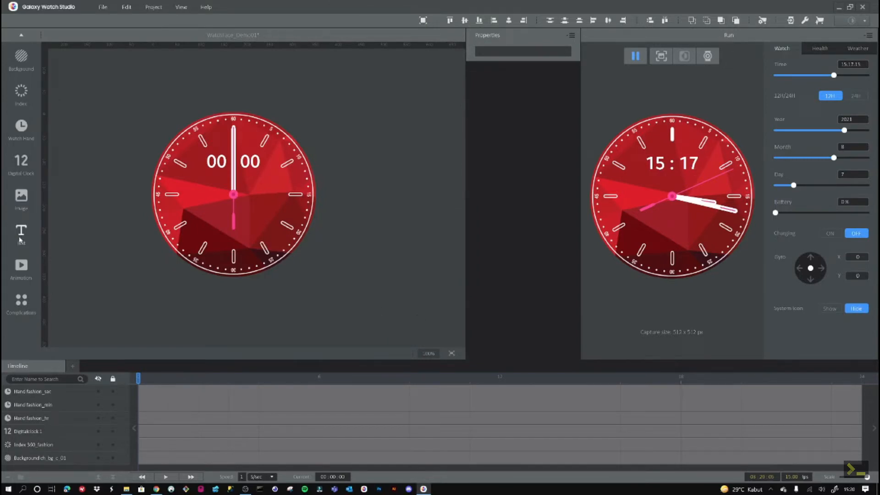
Step: Add a Battery (%) text element on the right of the face
click(20, 239)
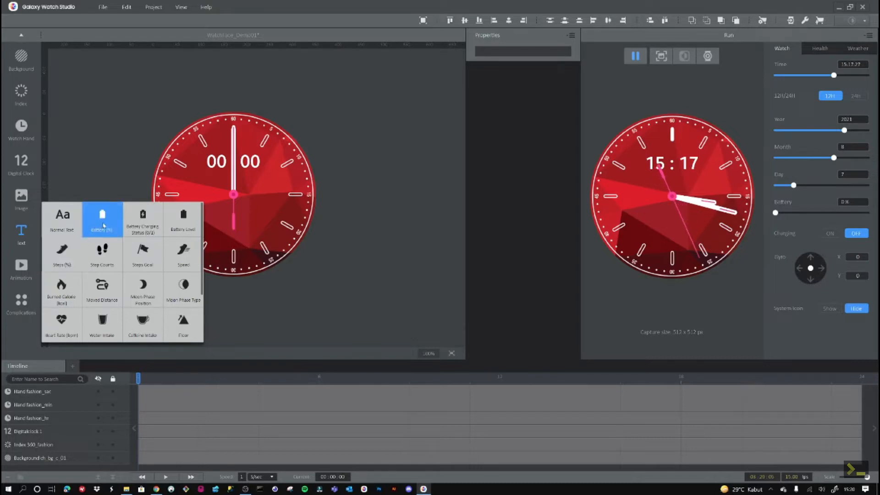
click(103, 223)
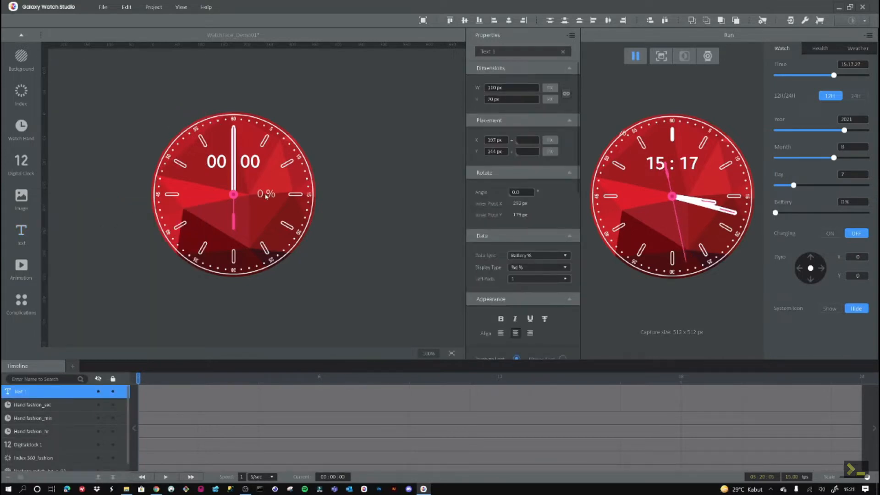
click(268, 196)
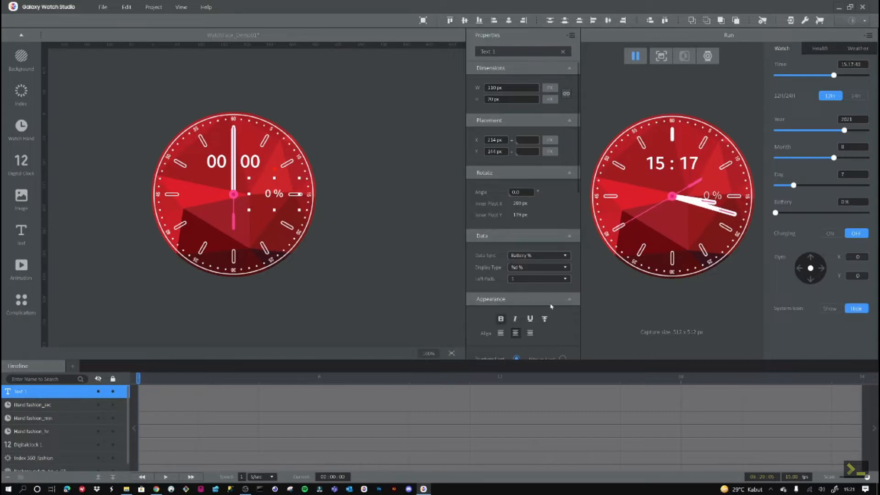
Step: Set the battery text to font size 16 and move its layer beneath the hands
scroll(532, 317, down, 5)
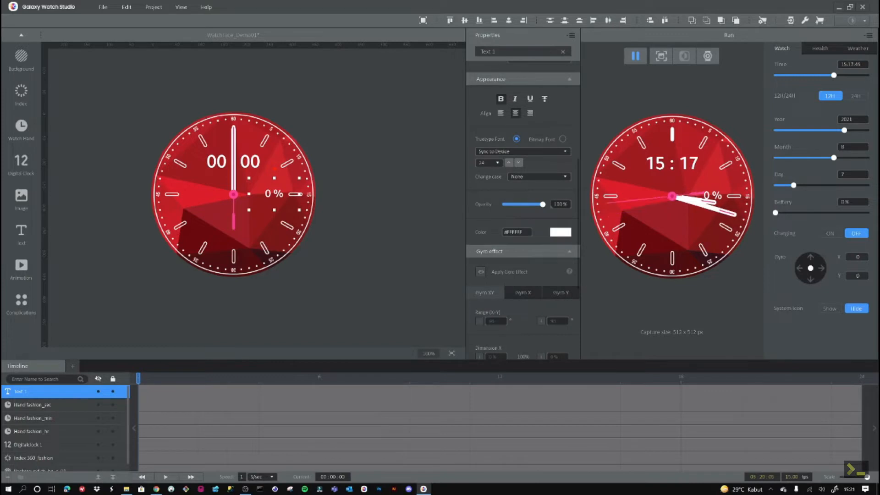
click(488, 163)
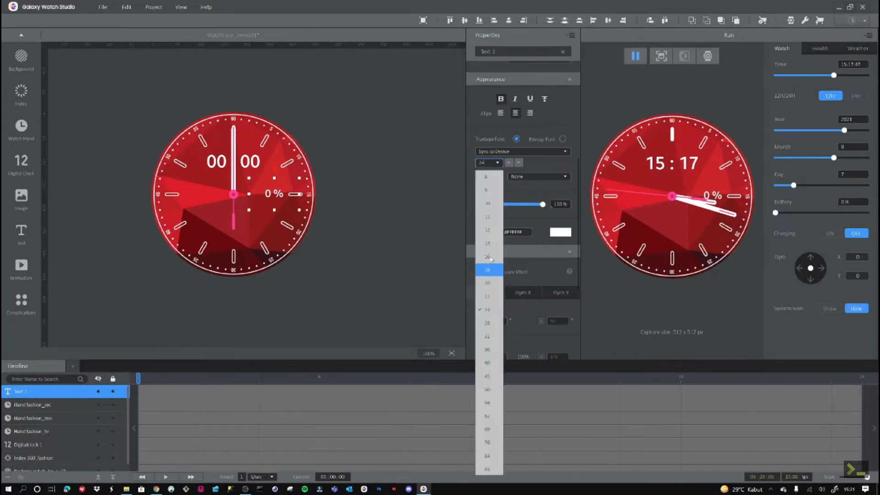
click(487, 256)
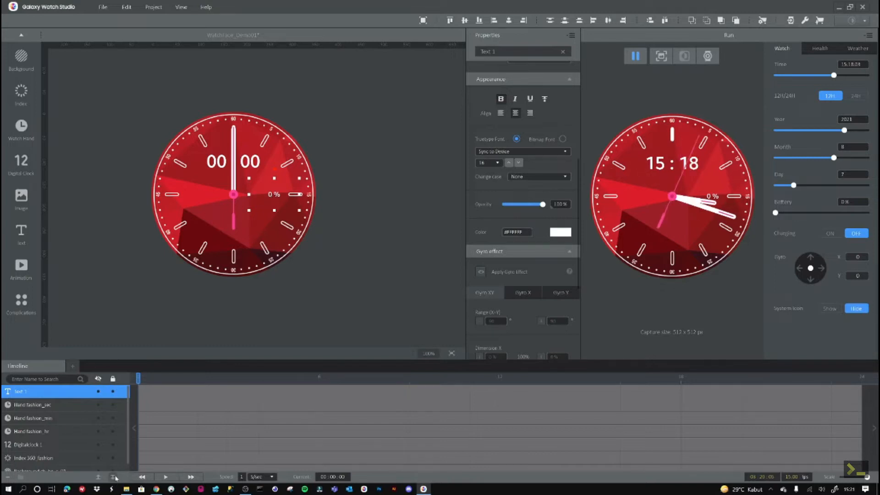
click(113, 477)
click(113, 478)
click(113, 477)
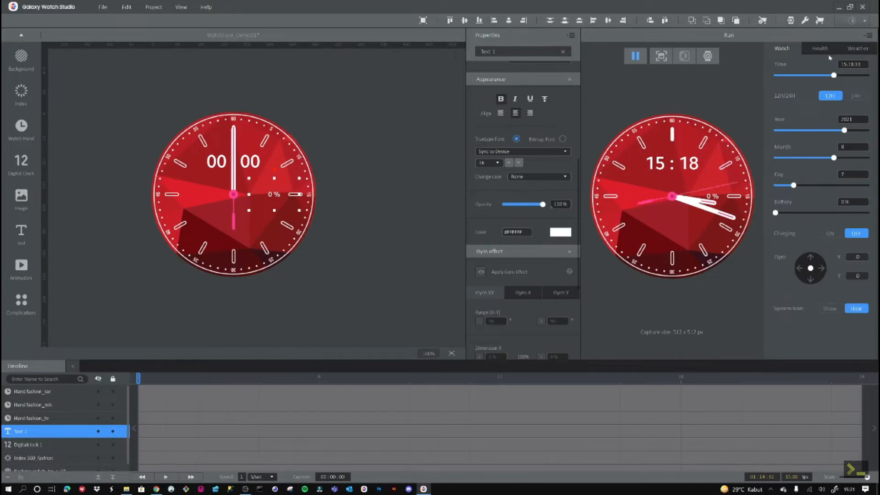
Step: Preview the face at 20:33 with 39% battery and a slight gyro tilt
drag(833, 73, 857, 77)
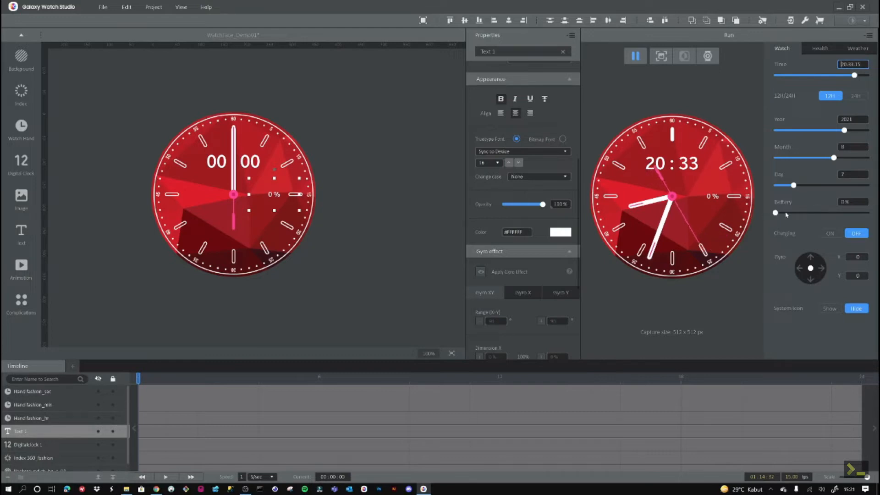
drag(789, 214, 815, 215)
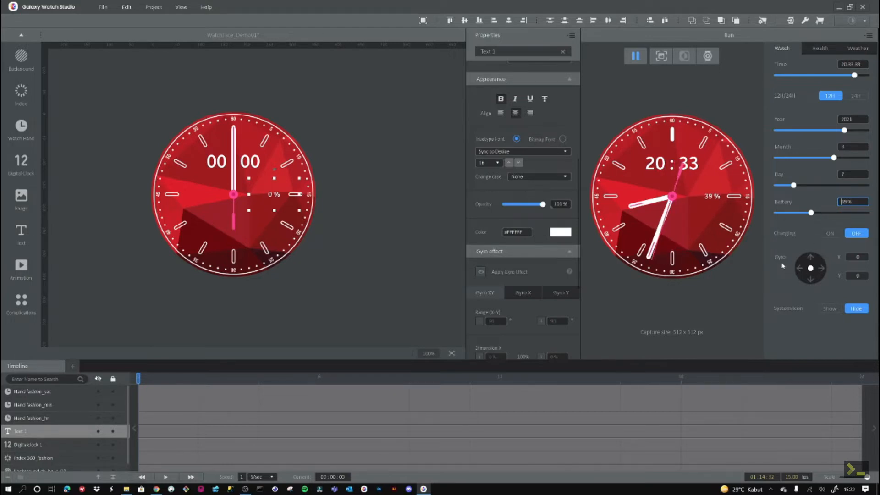
drag(810, 270, 808, 280)
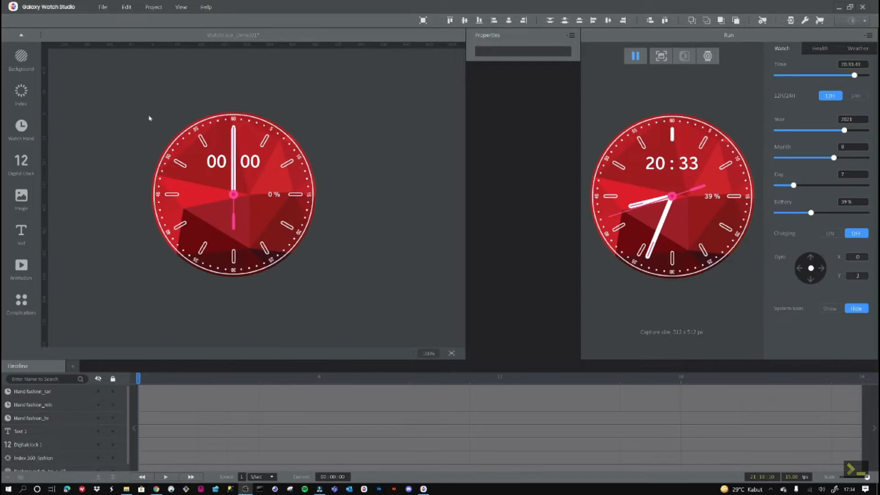
click(16, 238)
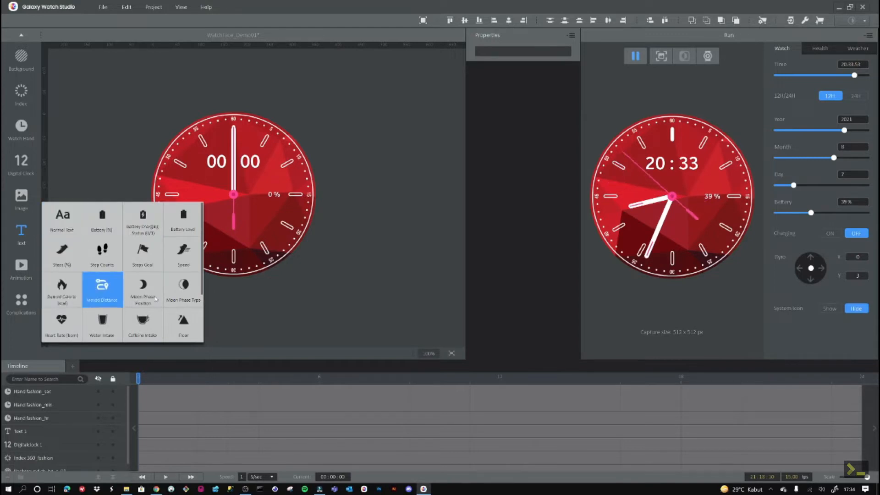
Step: Place a step count text on the left of the face, previewing 1520 steps
click(103, 253)
drag(182, 132, 211, 199)
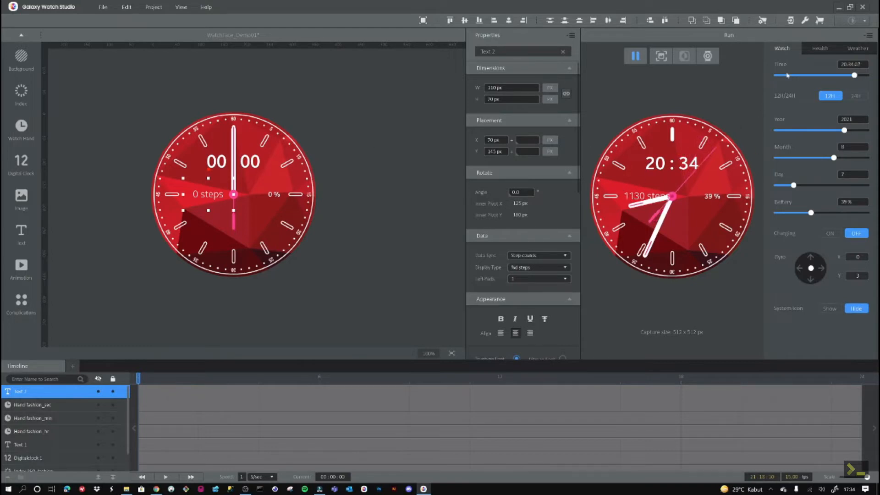
click(823, 48)
click(844, 92)
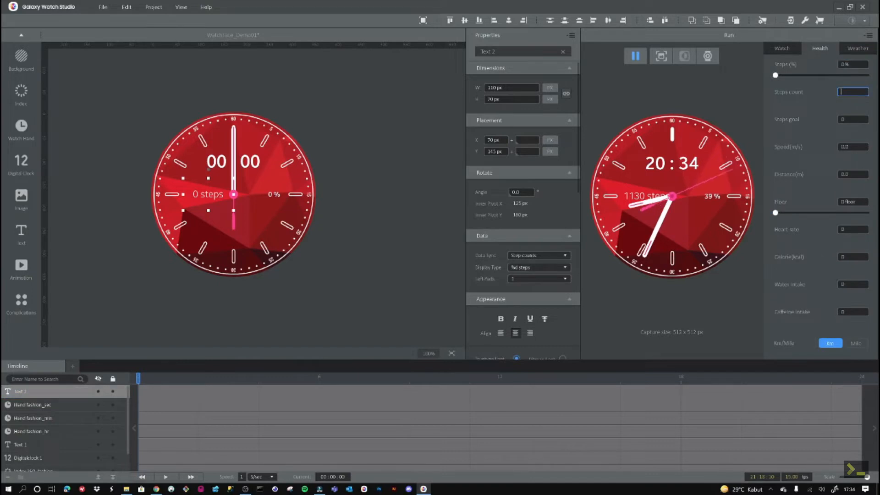
text(1520)
key(Return)
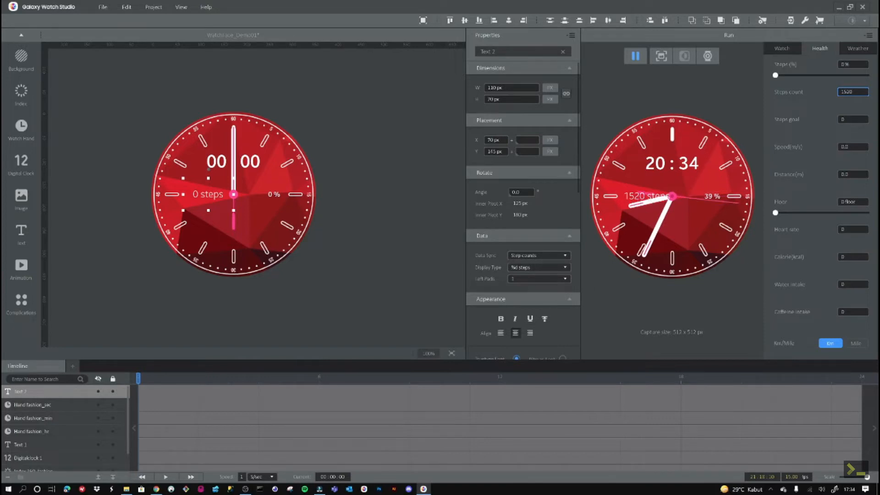
Step: Make the step count text bold, size 16, colour #3F01FF
click(501, 321)
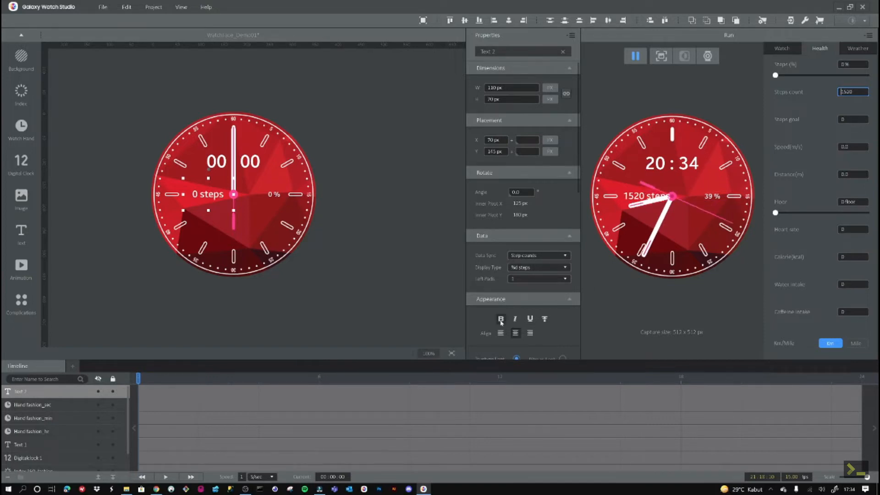
scroll(542, 316, down, 2)
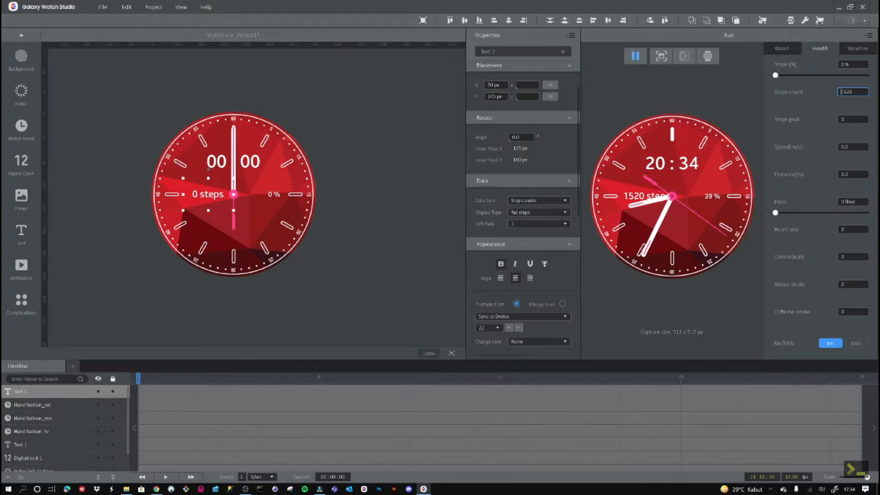
scroll(550, 307, down, 3)
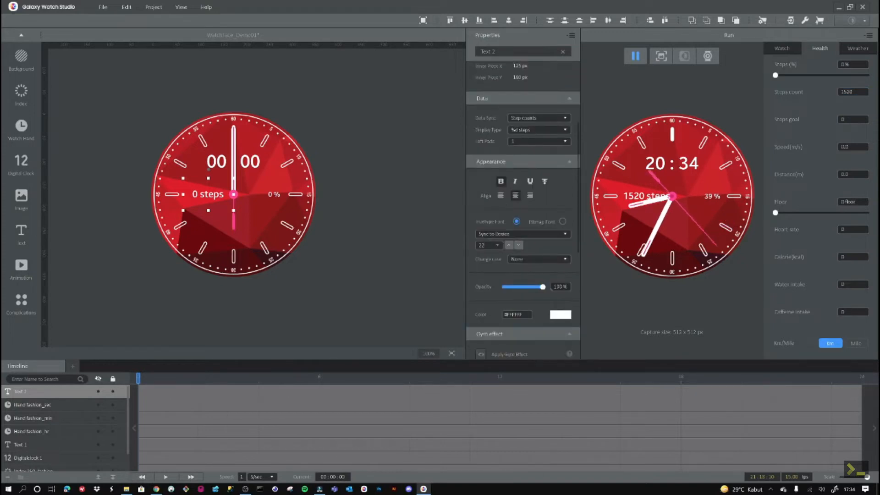
click(489, 245)
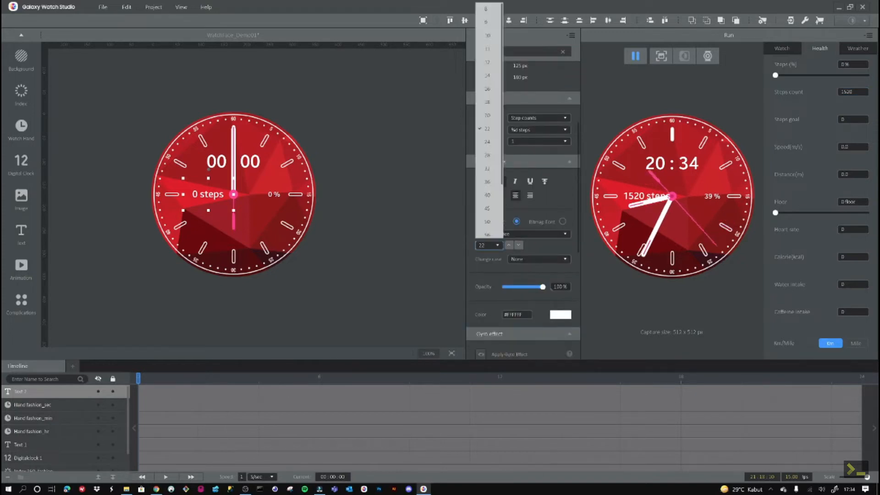
click(488, 90)
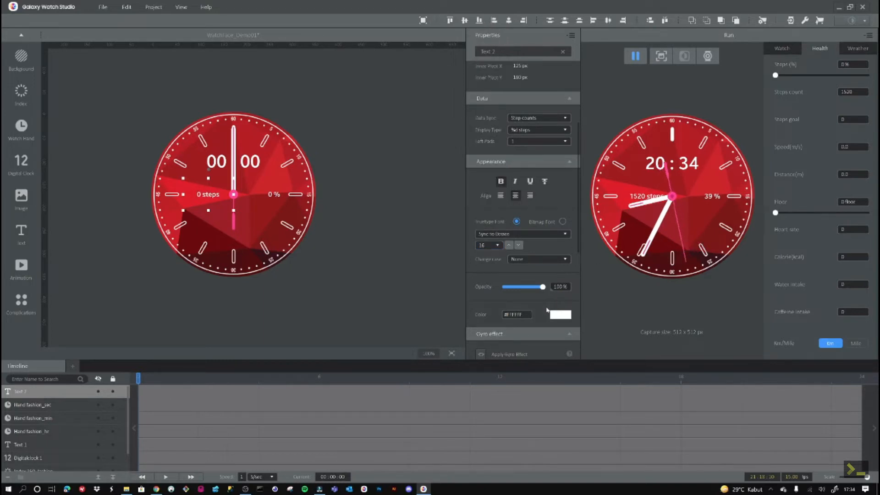
click(560, 314)
click(425, 260)
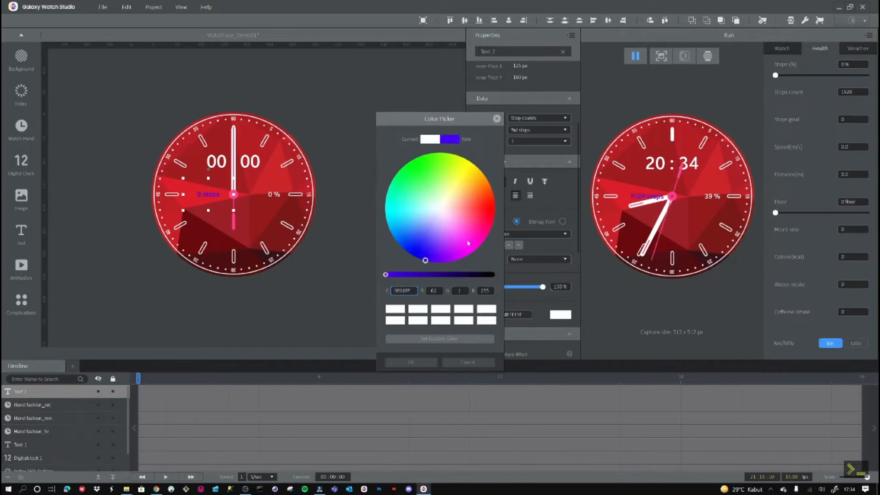
click(410, 362)
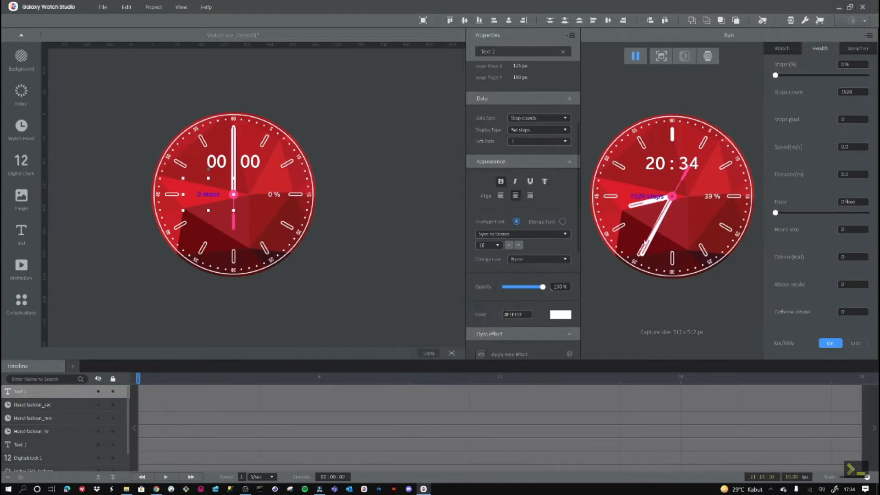
click(45, 395)
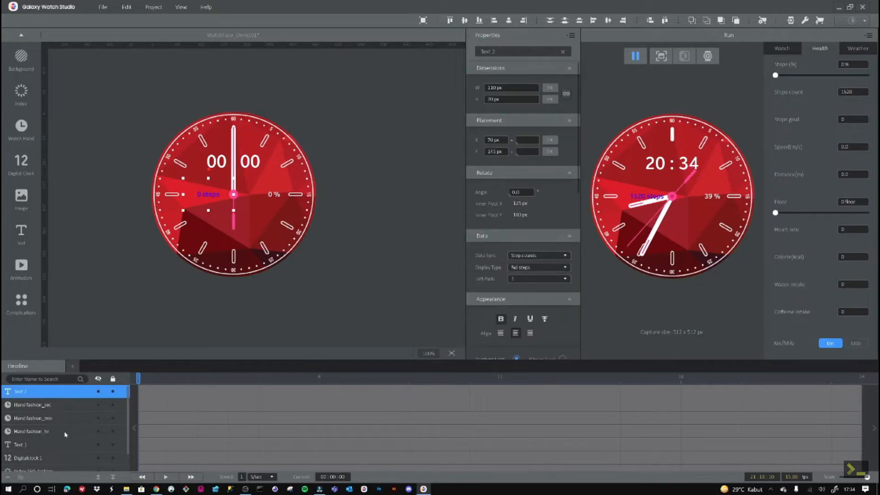
Step: Move the step text layer three places down and adjust the preview watch time
click(115, 478)
click(115, 477)
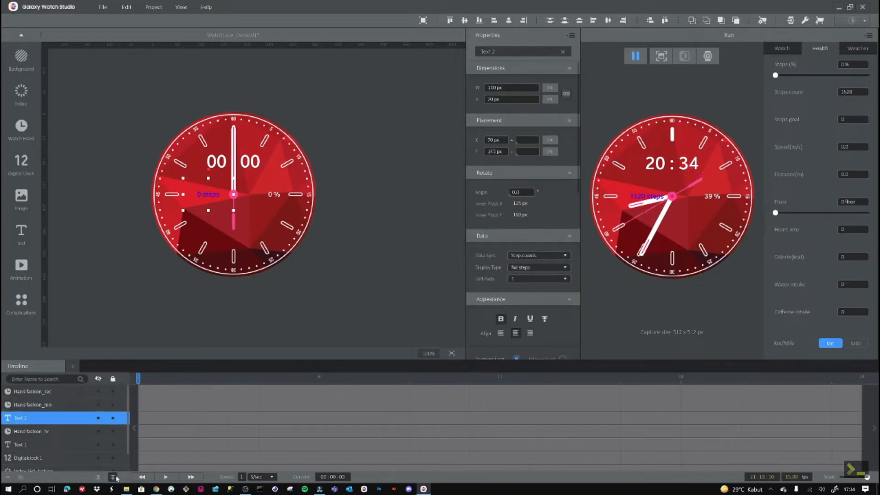
click(115, 478)
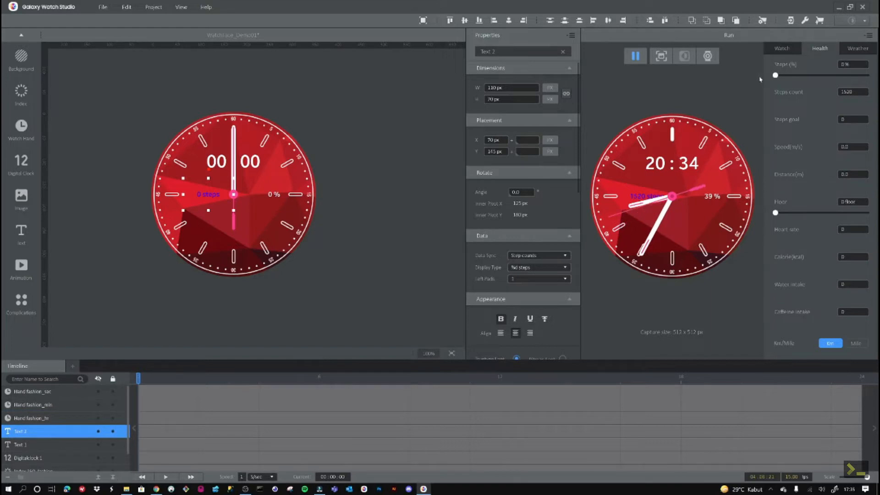
click(787, 49)
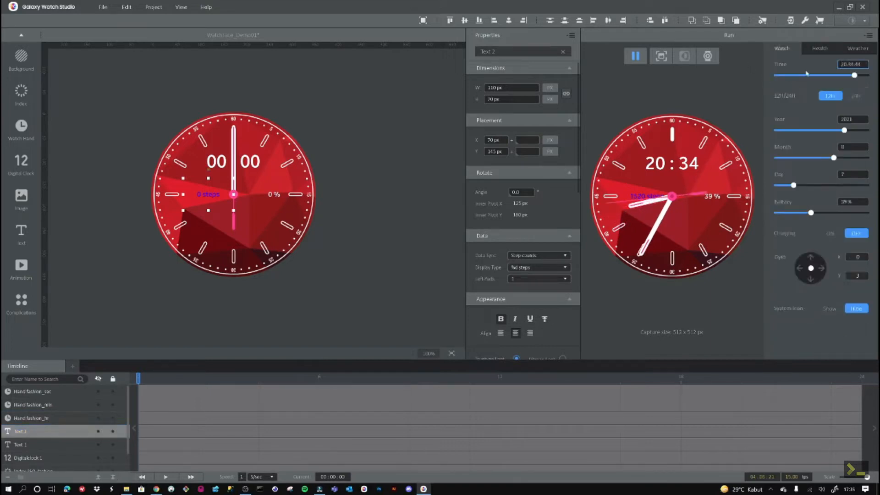
mouse_move(854, 75)
mouse_down()
mouse_move(835, 76)
mouse_move(844, 83)
mouse_up()
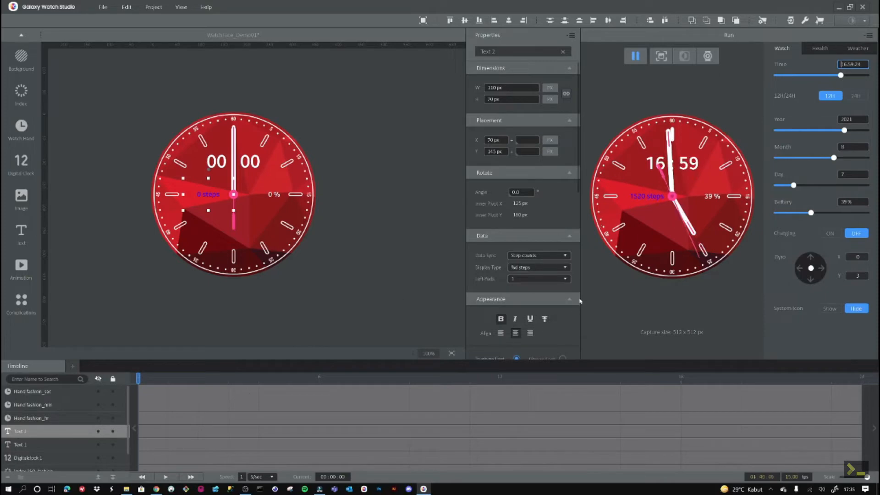
Step: Delete the 0 steps text and the 0 % battery text from the dial
click(210, 202)
double_click(217, 198)
click(291, 208)
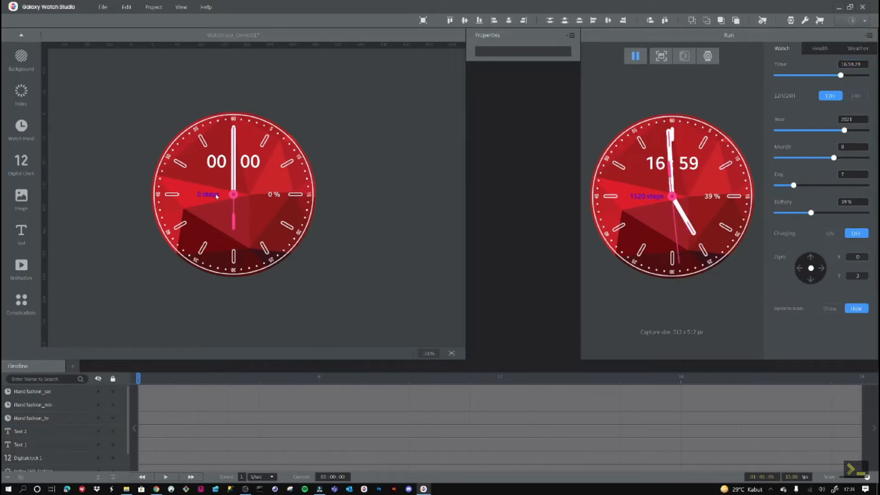
click(209, 195)
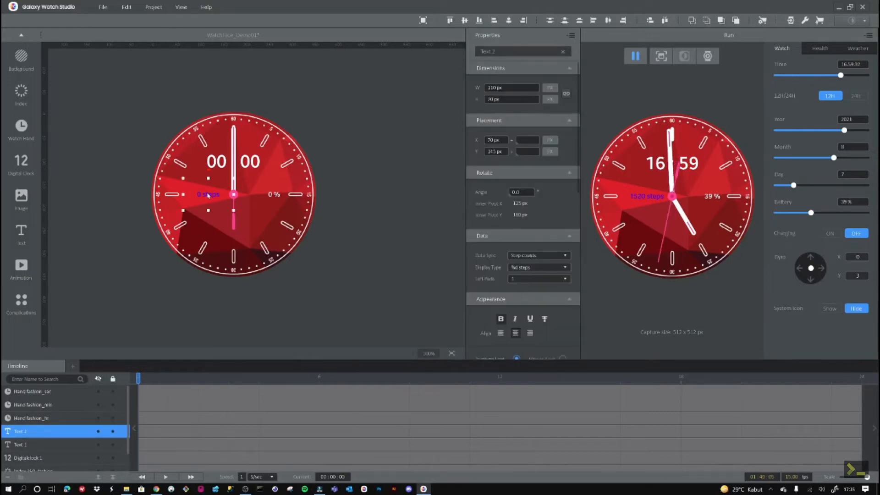
key(Delete)
click(274, 194)
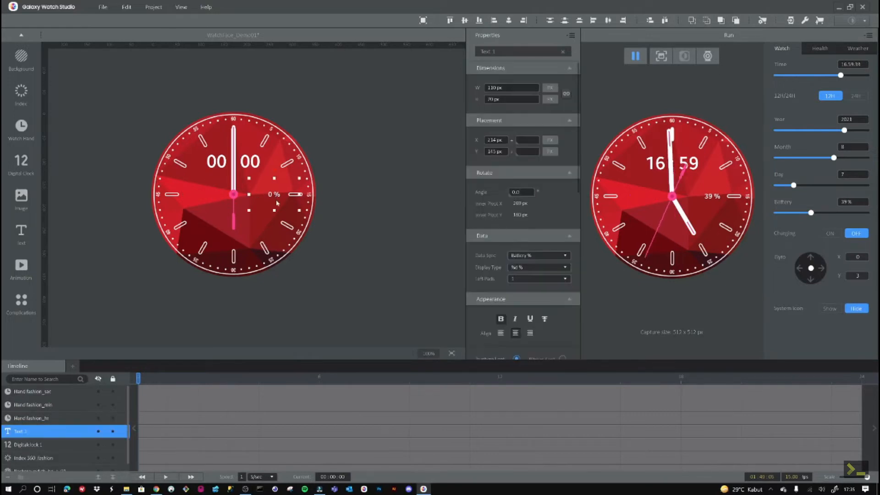
key(Delete)
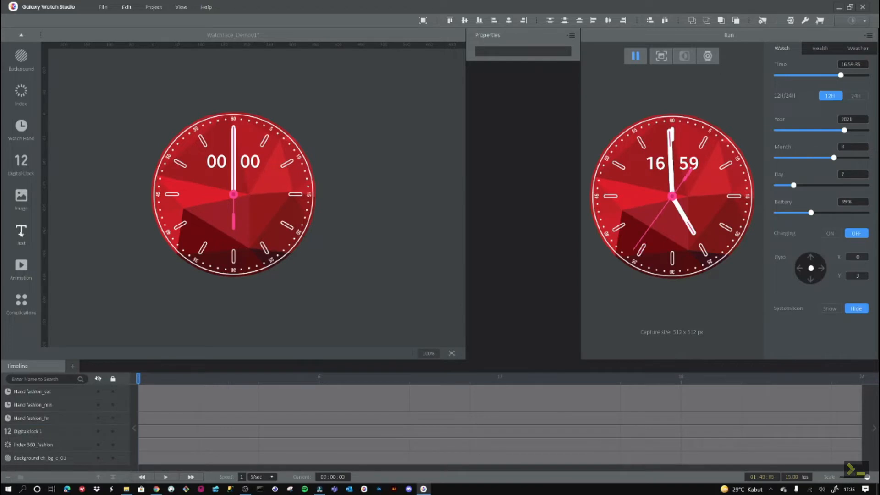
click(22, 266)
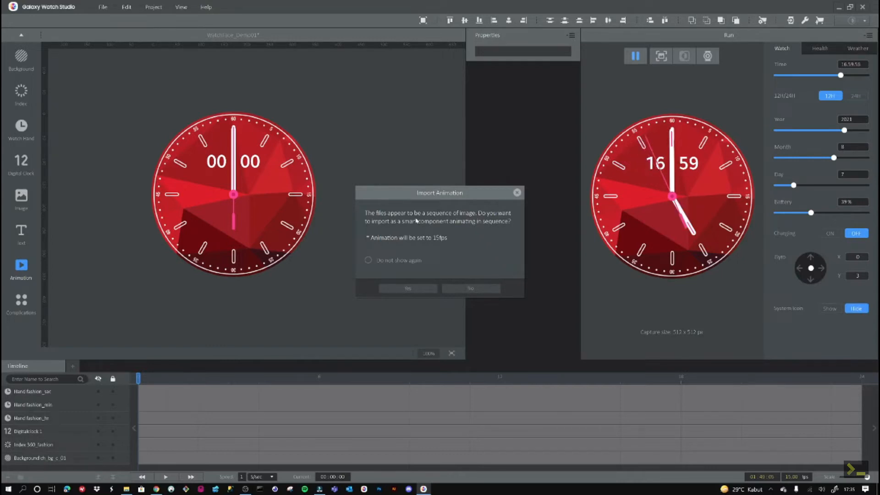
click(421, 289)
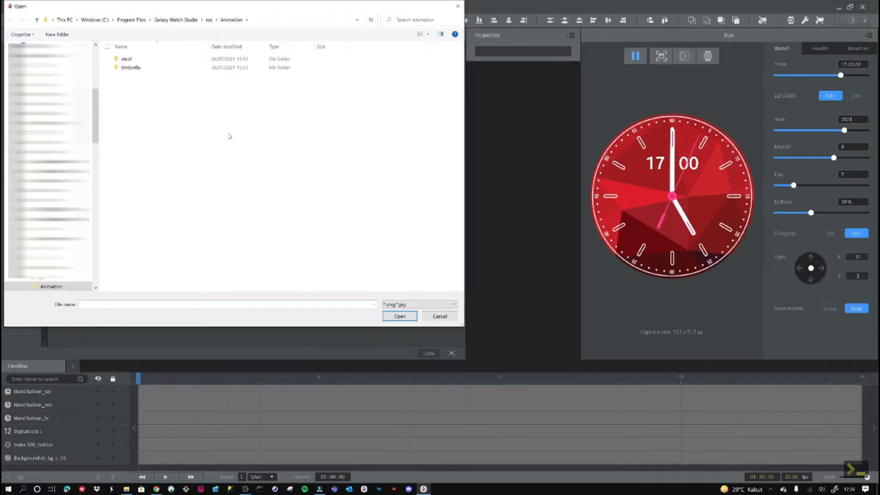
double_click(128, 68)
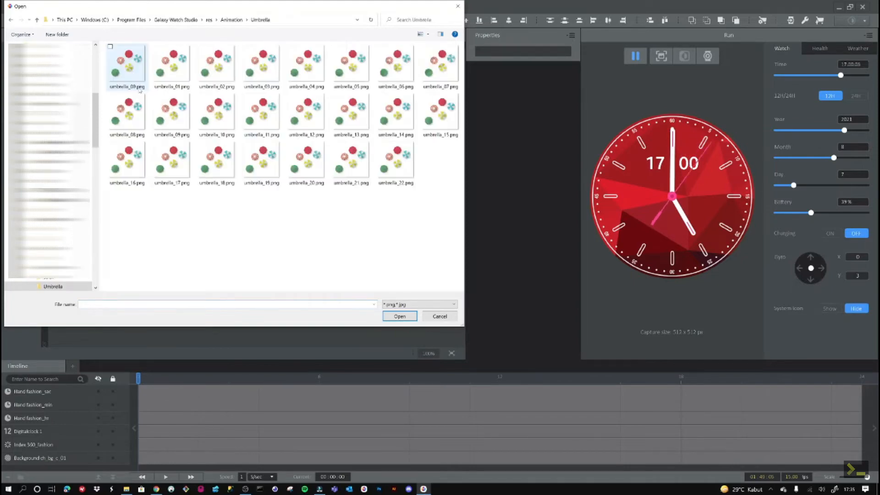
click(121, 68)
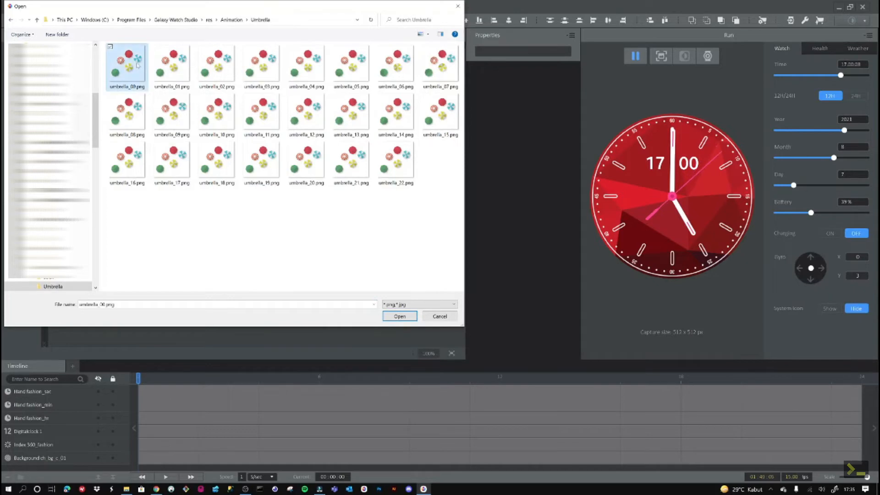
shift+click(409, 174)
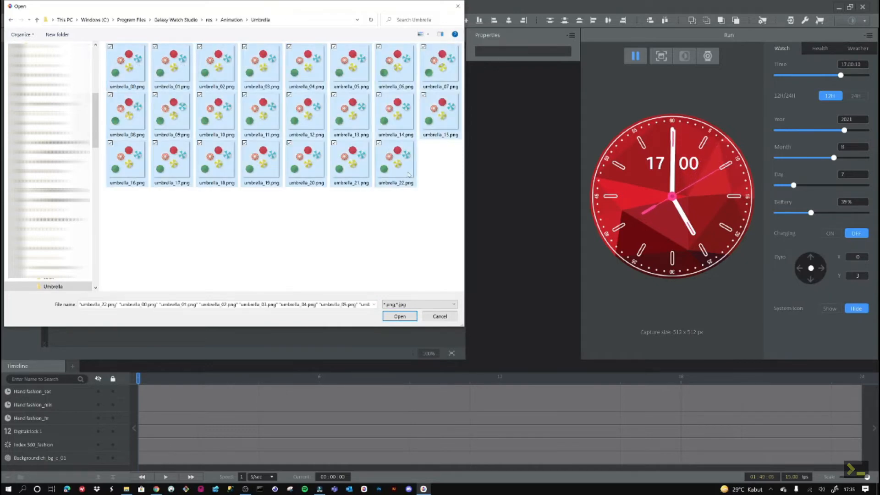
click(400, 317)
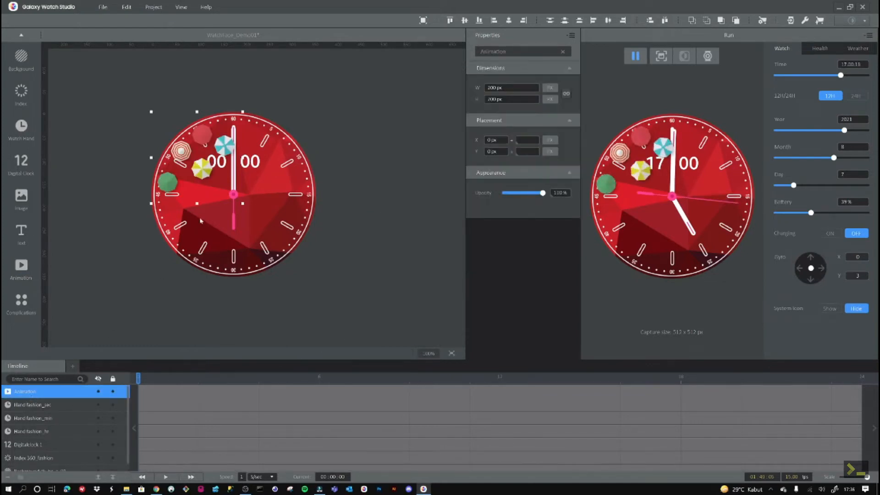
drag(211, 182, 223, 191)
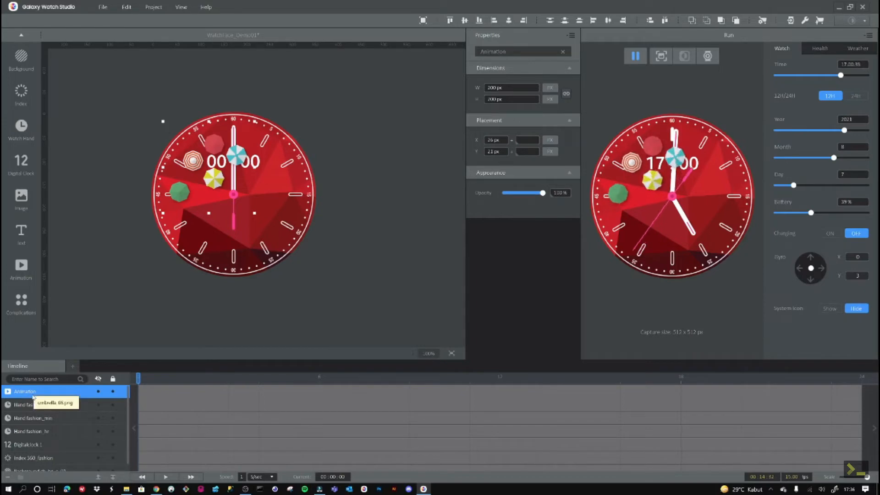
key(Delete)
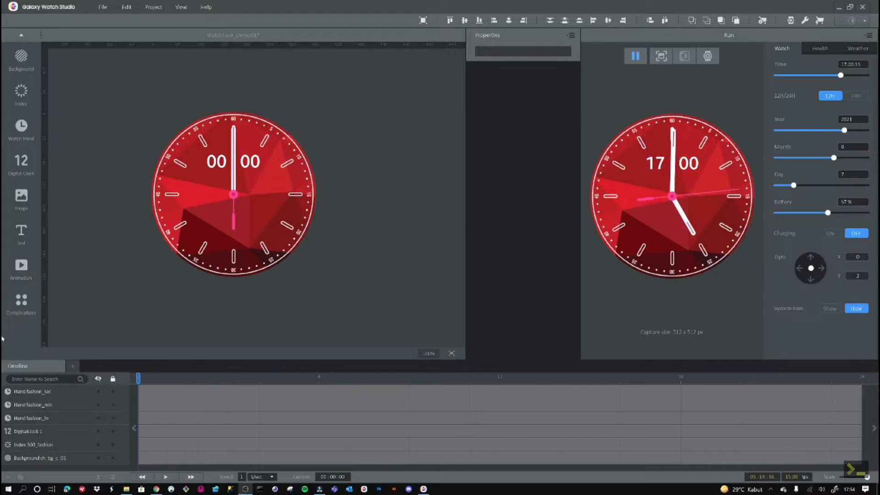
Step: Add the Analog_01 battery complication from the Complications list
click(25, 309)
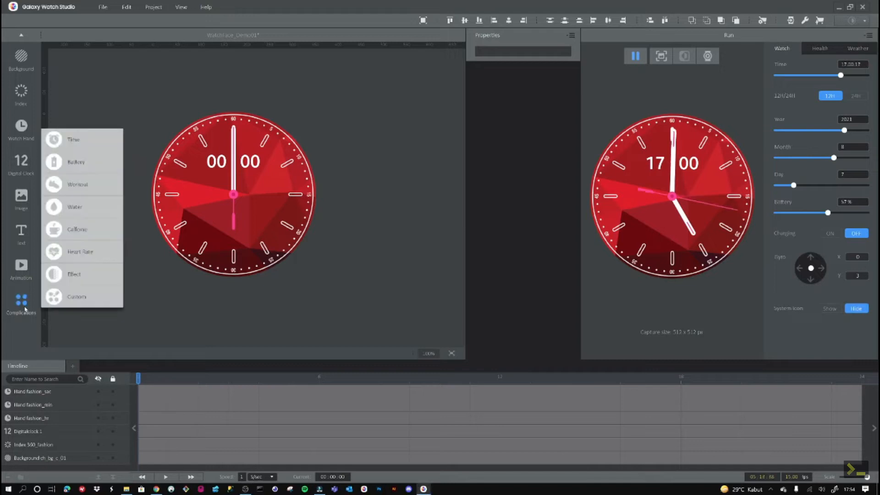
mouse_move(41, 219)
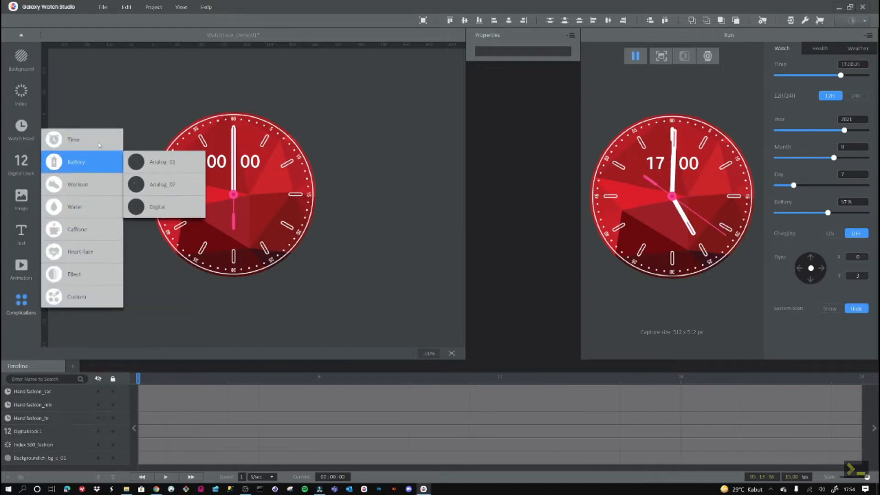
mouse_move(99, 146)
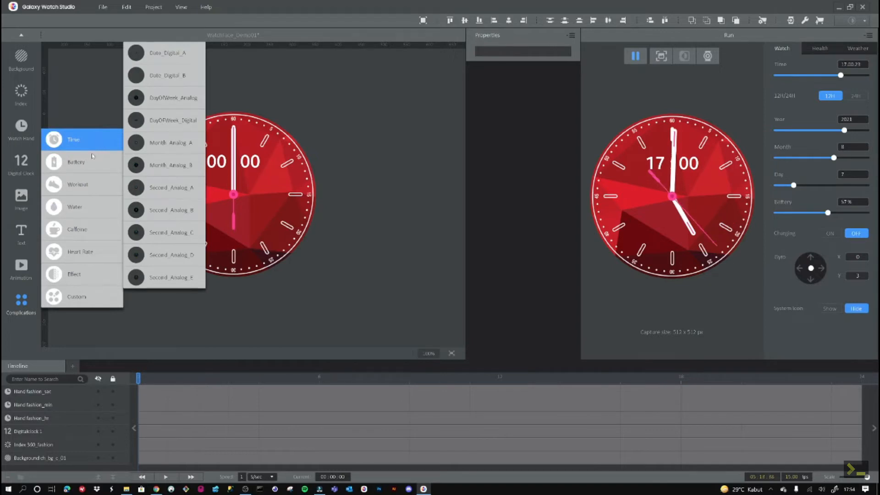
mouse_move(92, 161)
mouse_move(154, 168)
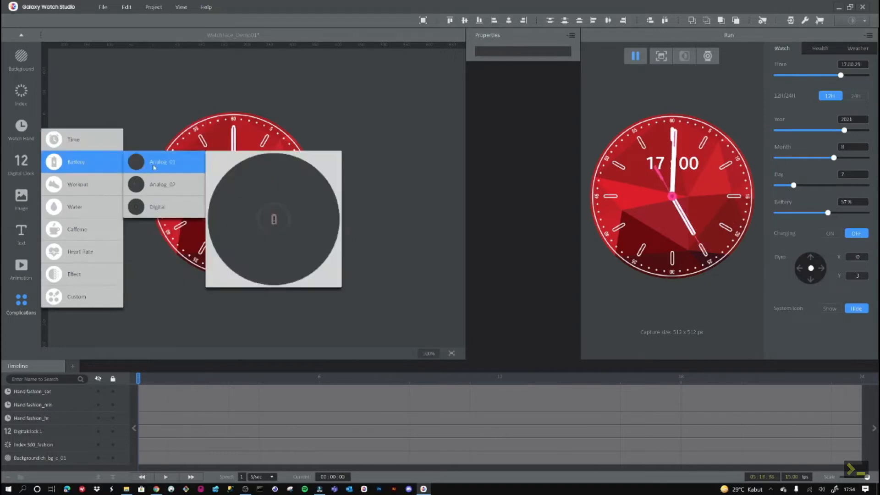
mouse_move(160, 185)
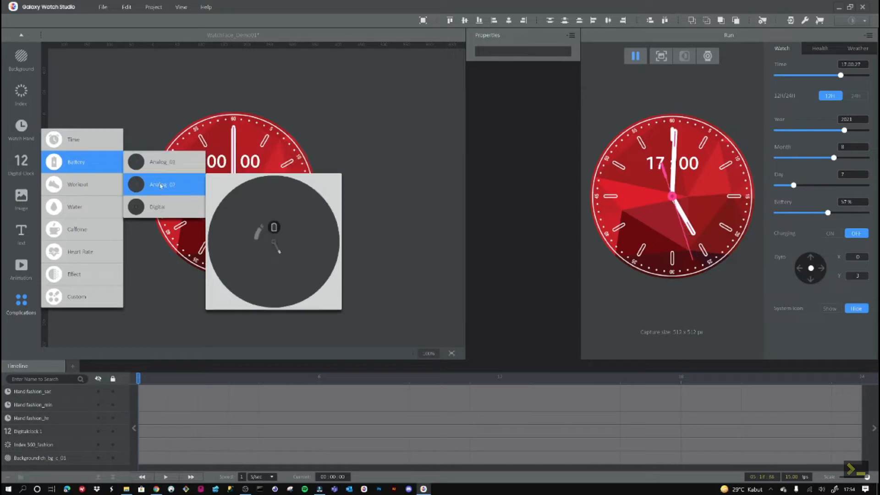
mouse_move(166, 211)
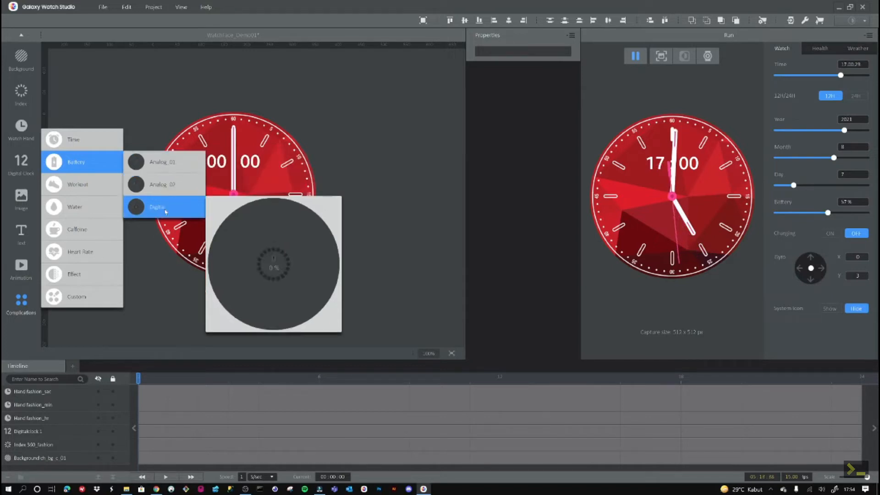
click(170, 169)
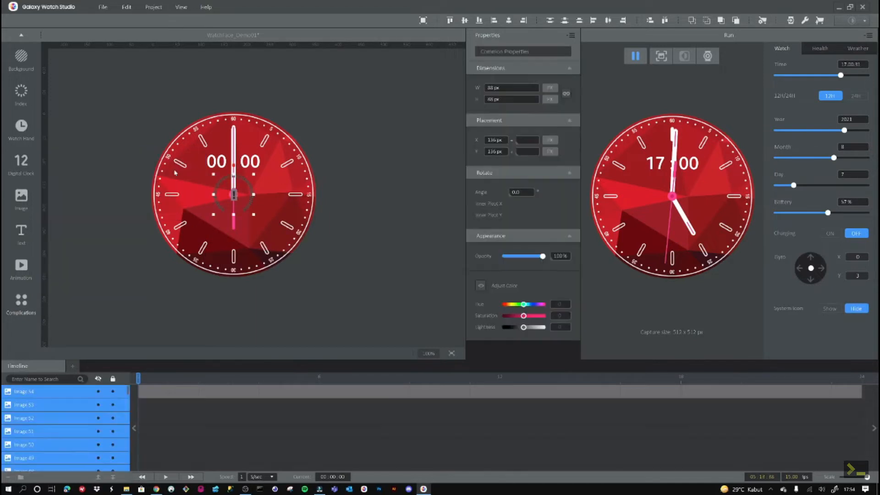
Step: Position the battery gauge right of centre, preview 100% battery, and select all its layers
drag(239, 201, 265, 198)
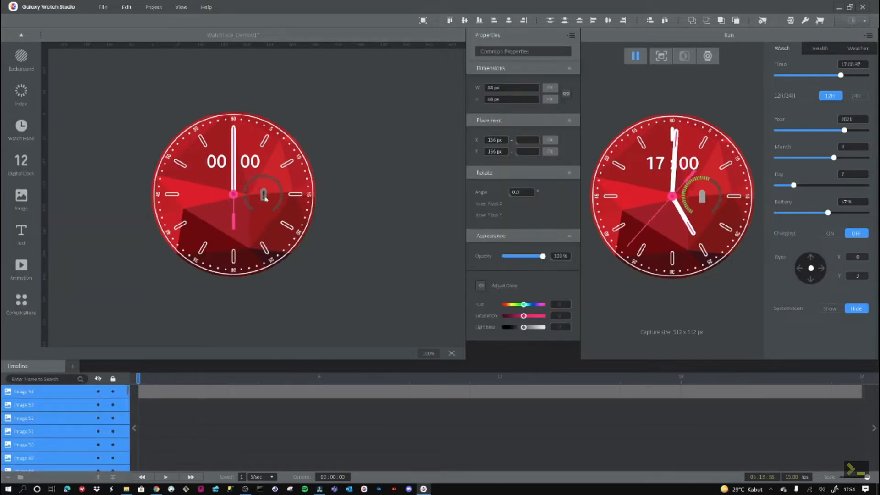
click(250, 209)
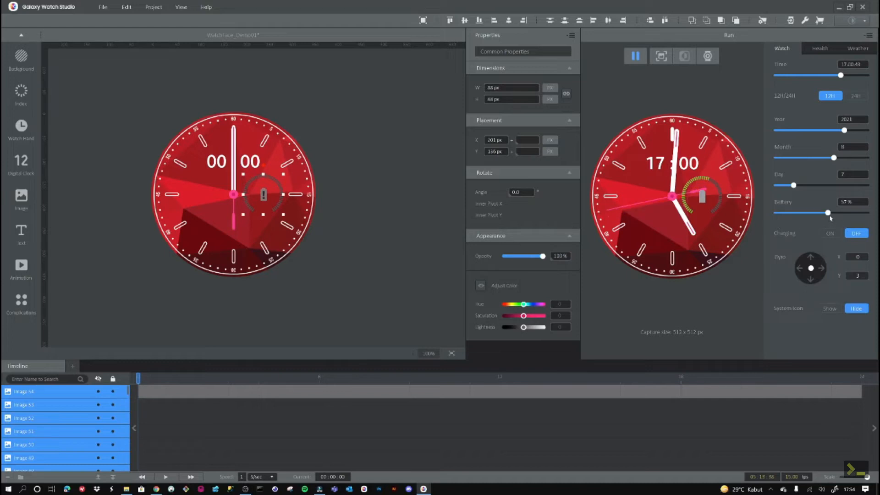
drag(828, 213, 876, 220)
key(ctrl+a)
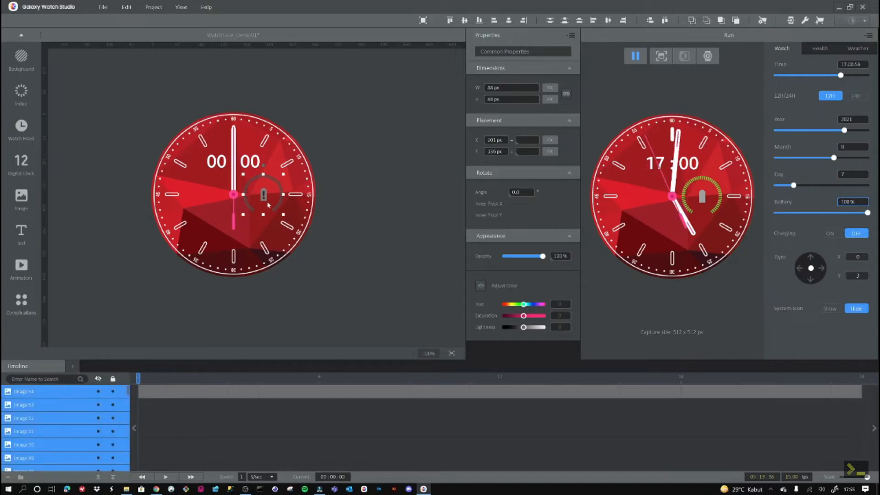
Step: Group the battery gauge layers as Group 1, move it below the hands, preview about 15:00
click(21, 477)
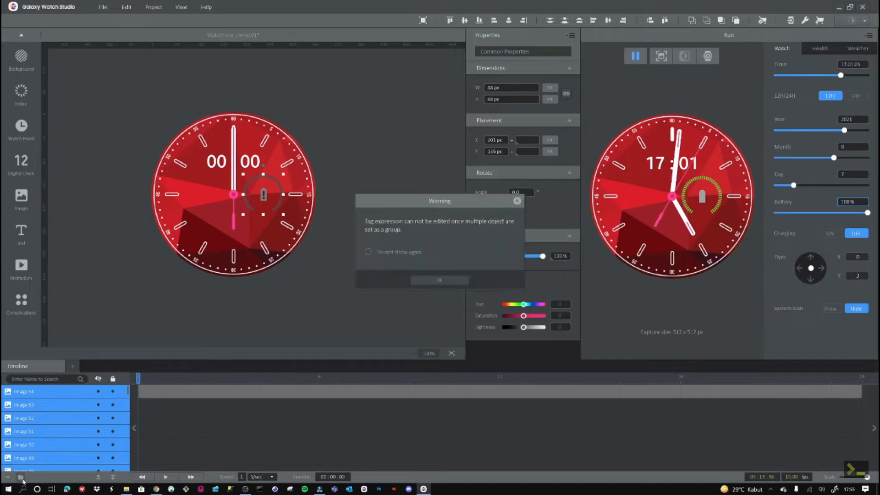
click(440, 279)
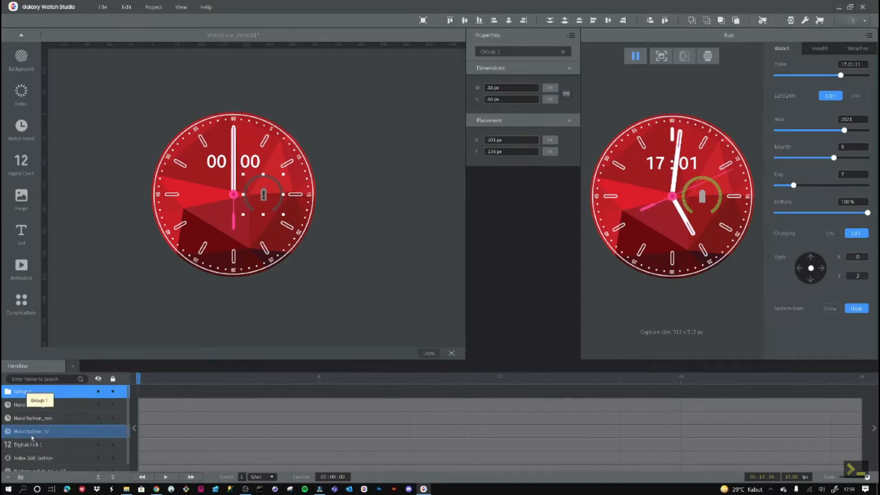
click(111, 478)
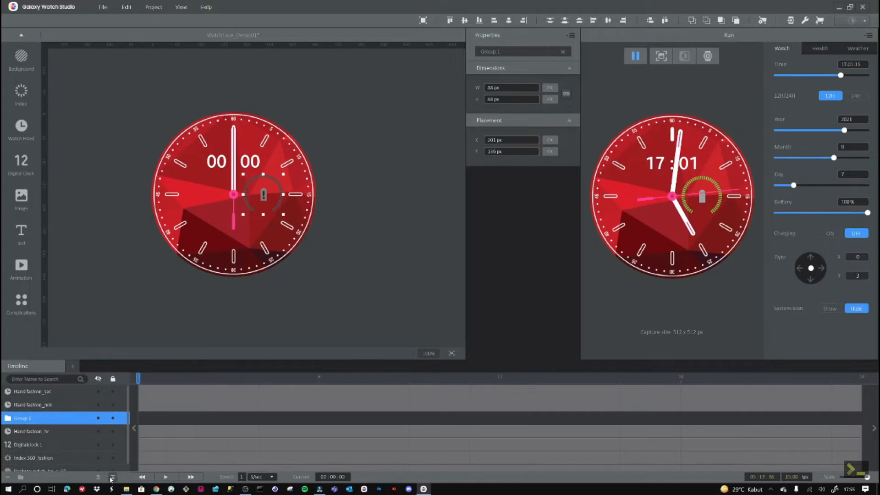
click(111, 478)
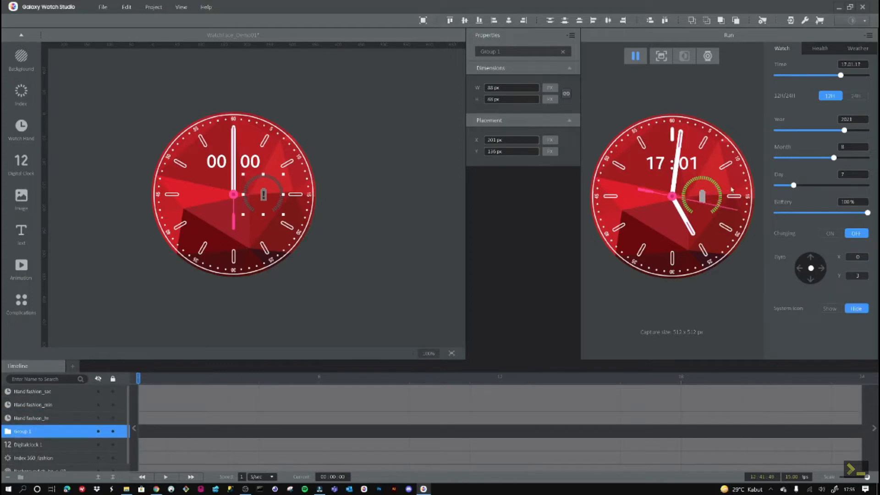
mouse_move(842, 76)
mouse_down()
mouse_move(829, 77)
mouse_move(836, 78)
mouse_up()
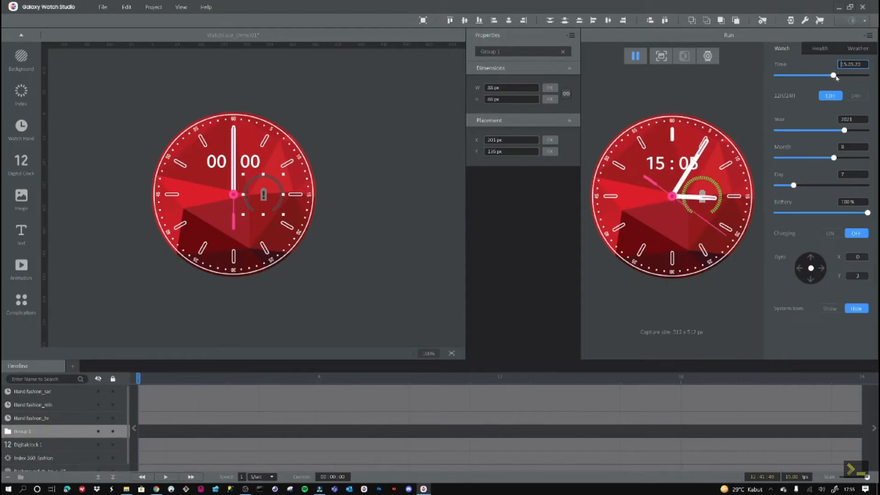
Step: Add the Steps_Digital_A complication and place it left of the dial centre
click(25, 305)
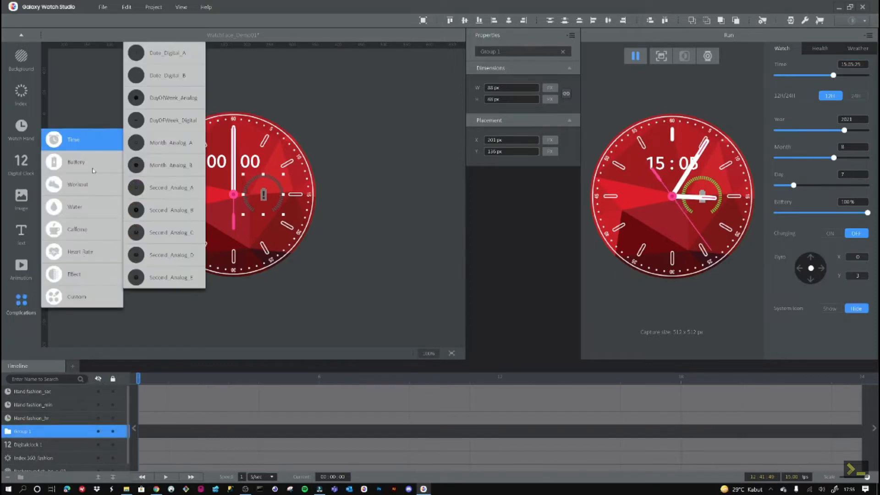
mouse_move(86, 188)
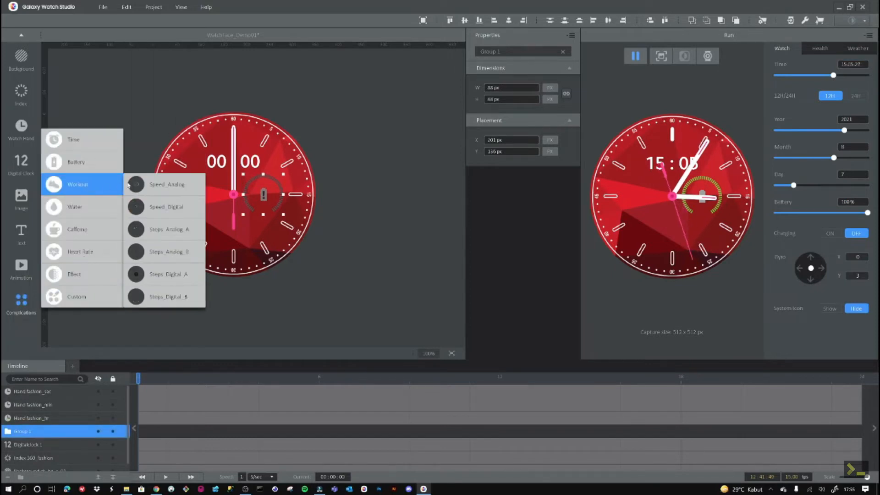
mouse_move(166, 188)
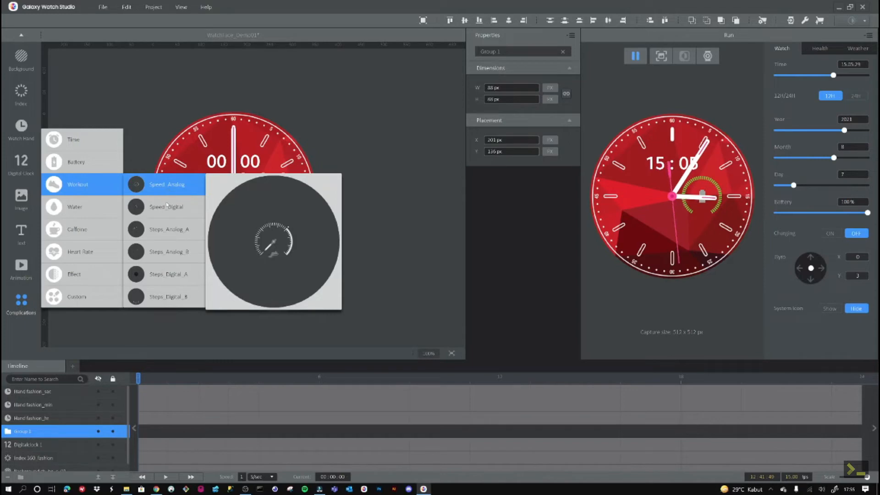
click(165, 277)
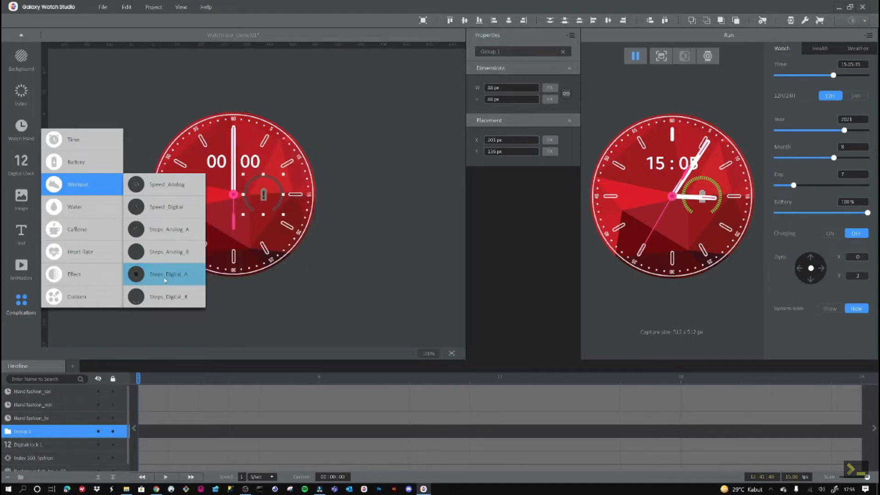
drag(223, 195, 195, 197)
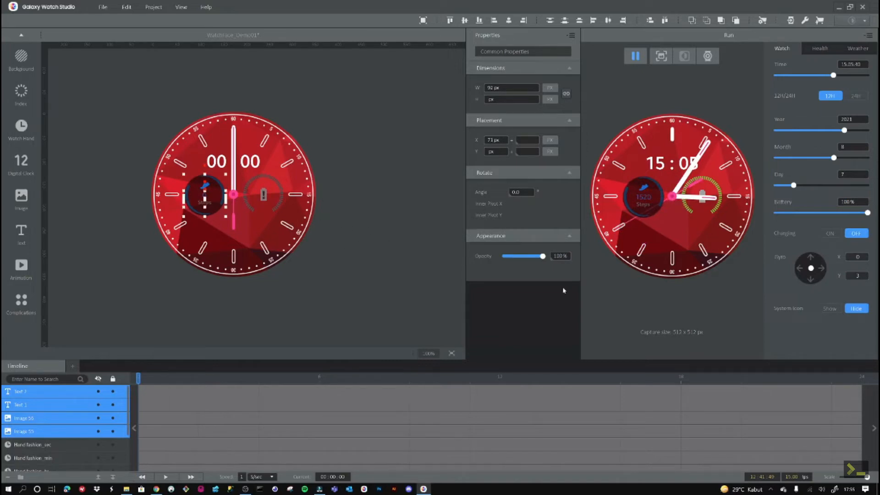
Step: Select the Text 2 layer and scroll its properties to the Color field
click(42, 393)
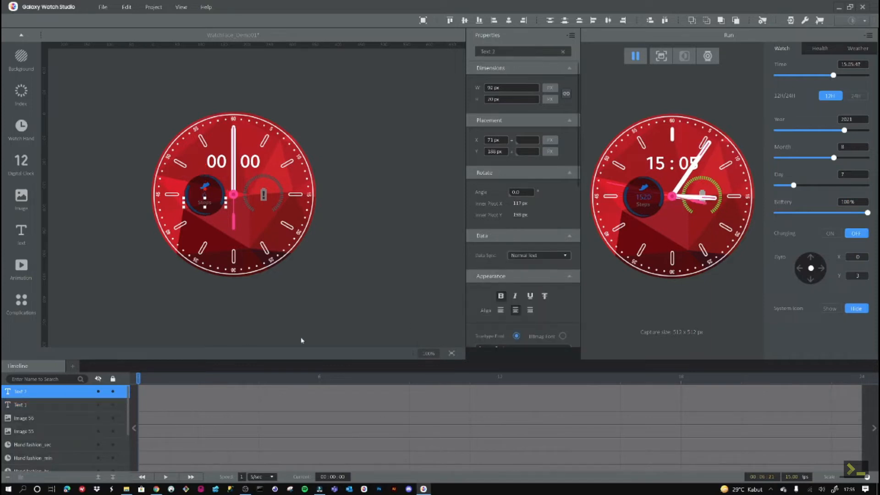
scroll(515, 336, down, 1)
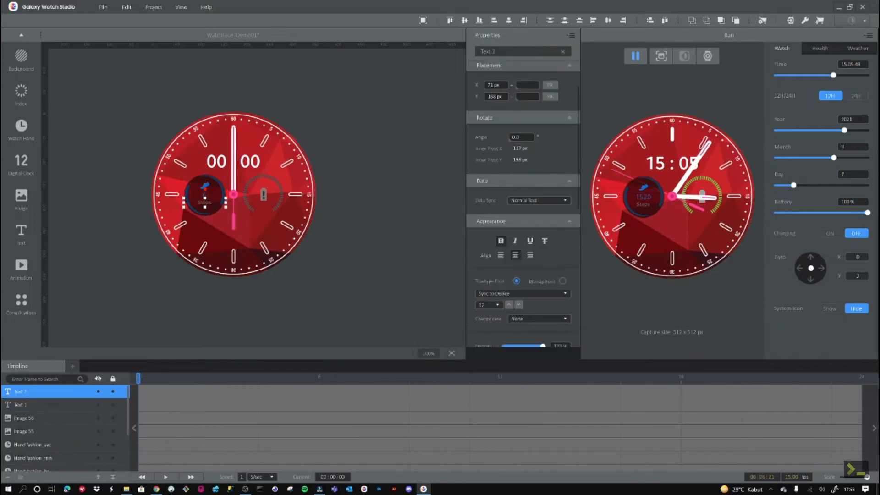
scroll(549, 307, down, 1)
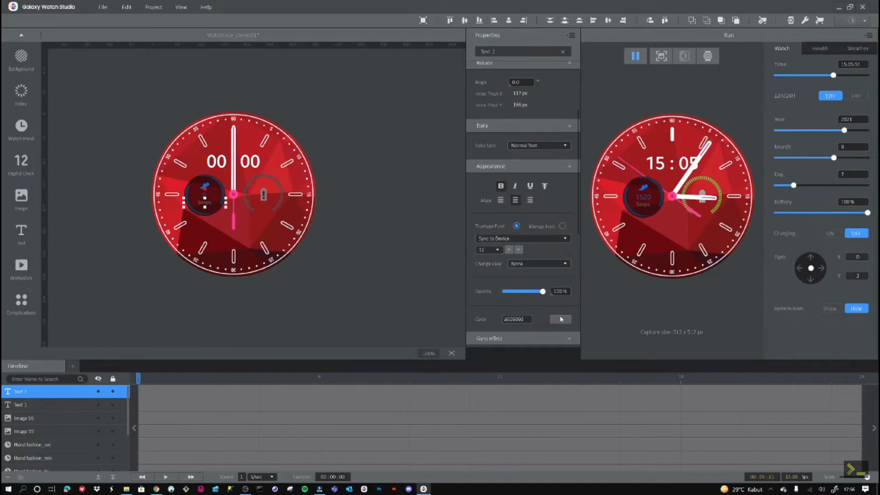
Step: Set the Steps label (Text 2) colour to near-white F8FAFF
click(560, 319)
click(440, 214)
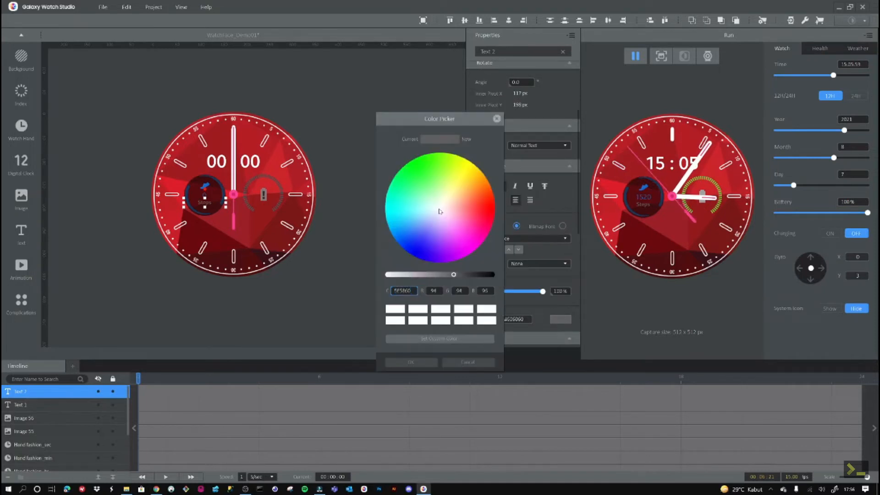
click(386, 274)
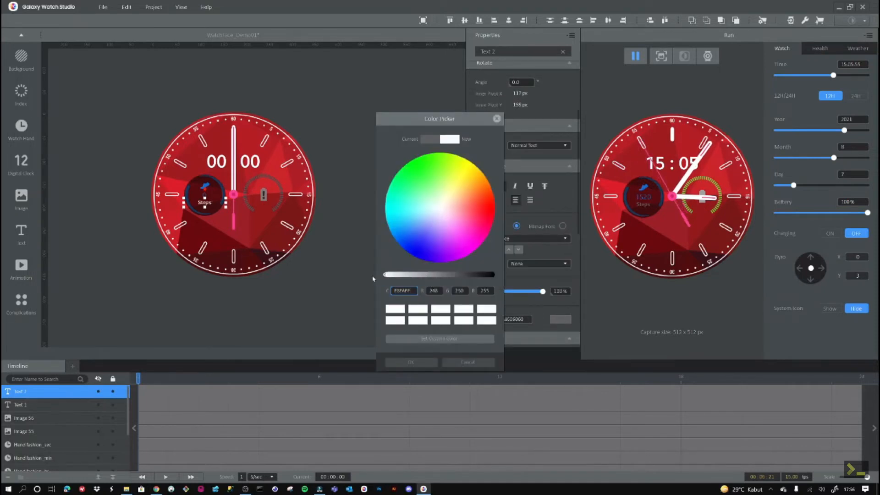
click(409, 361)
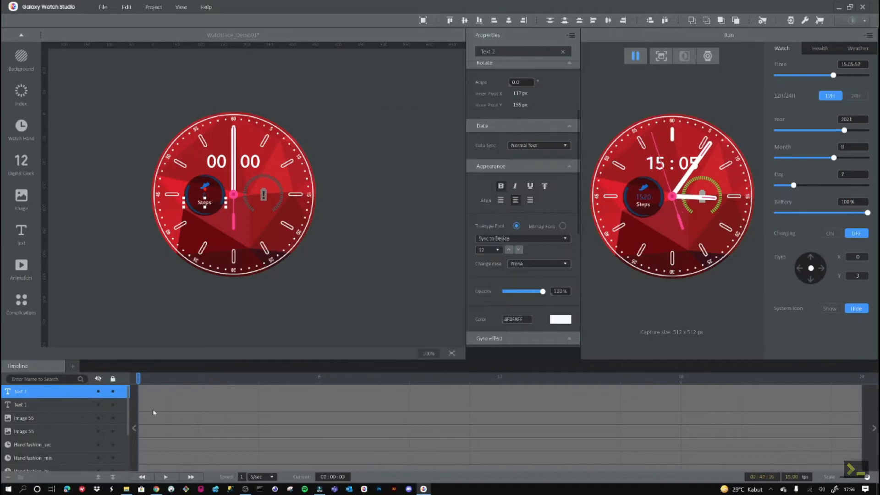
Step: Set the step count number (Text 1) colour to pale yellow FFE78E
click(32, 406)
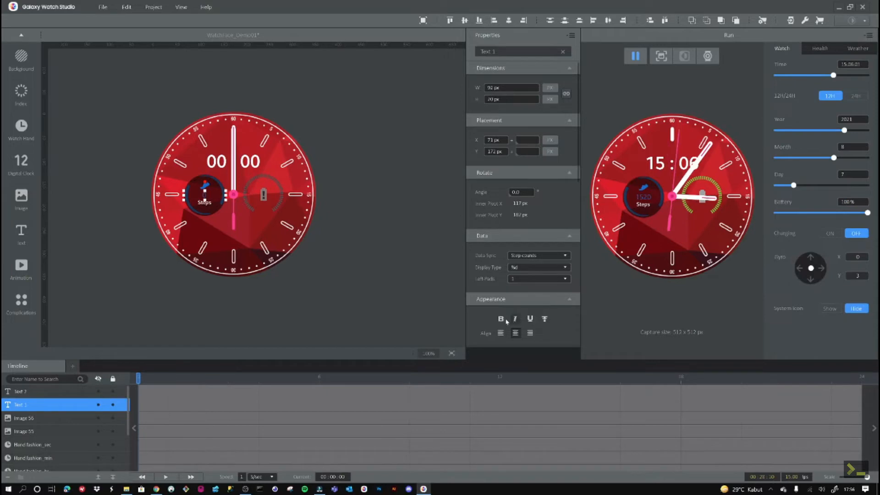
scroll(523, 316, down, 2)
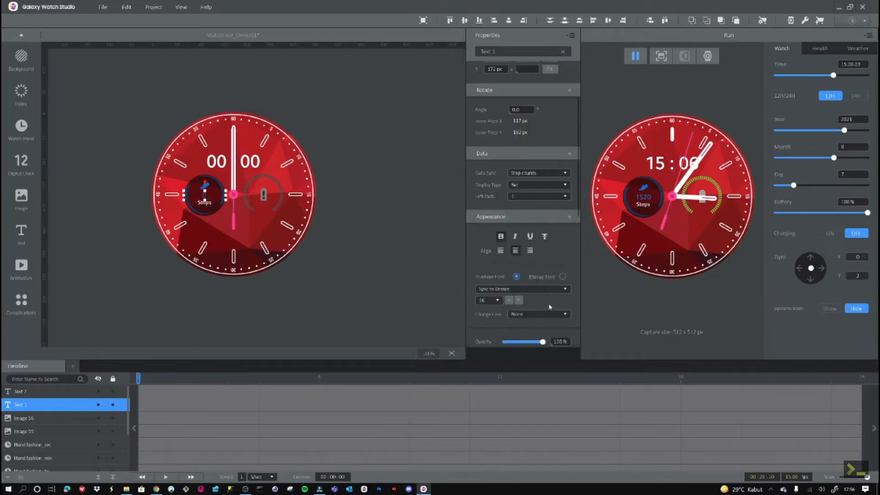
scroll(550, 307, down, 2)
scroll(550, 306, down, 1)
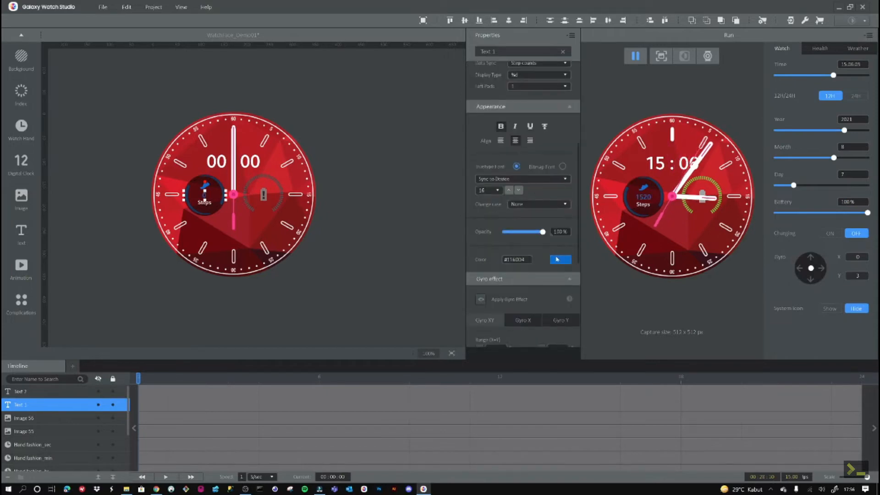
click(560, 260)
click(457, 189)
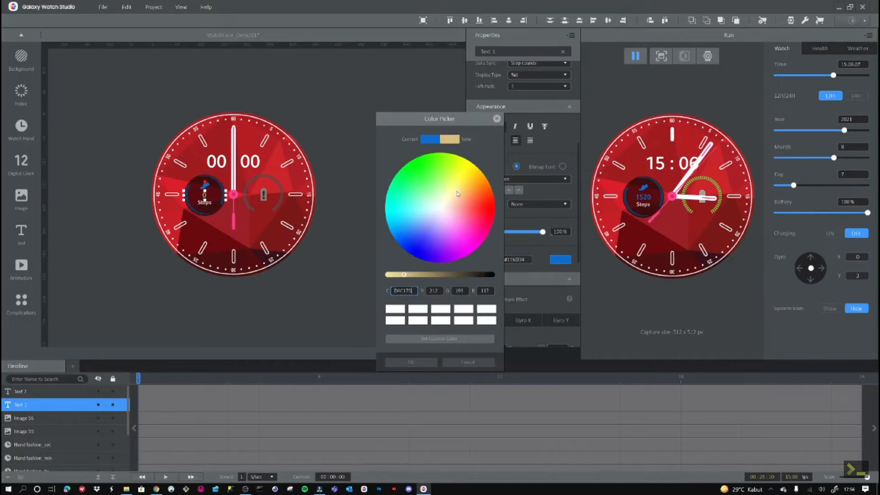
drag(403, 275, 374, 277)
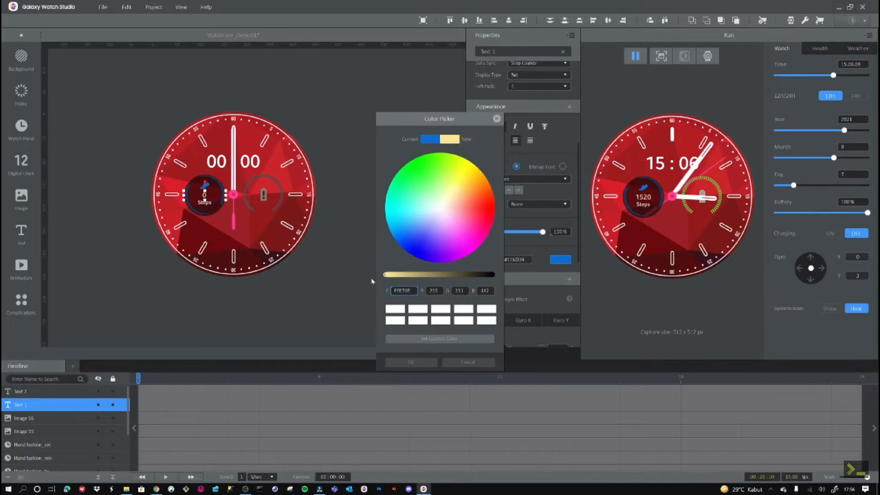
click(410, 363)
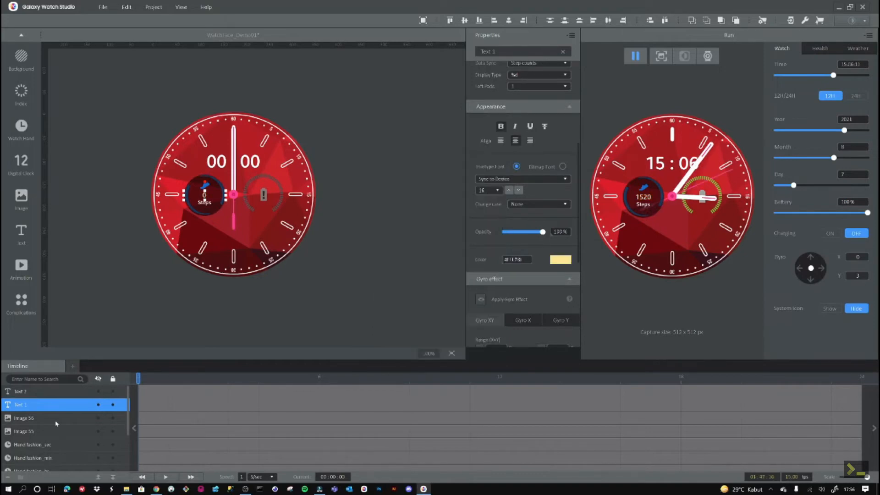
click(82, 418)
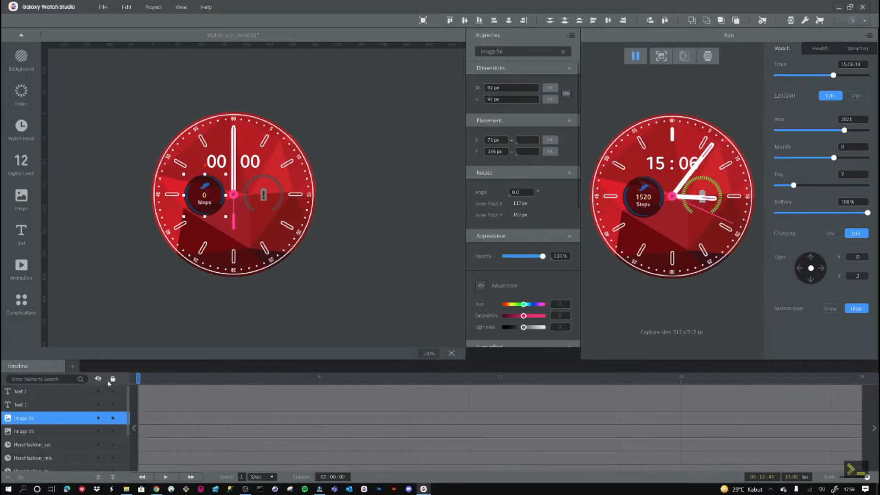
Step: Toggle the shoe icon layer's lock and visibility off and back on
click(113, 419)
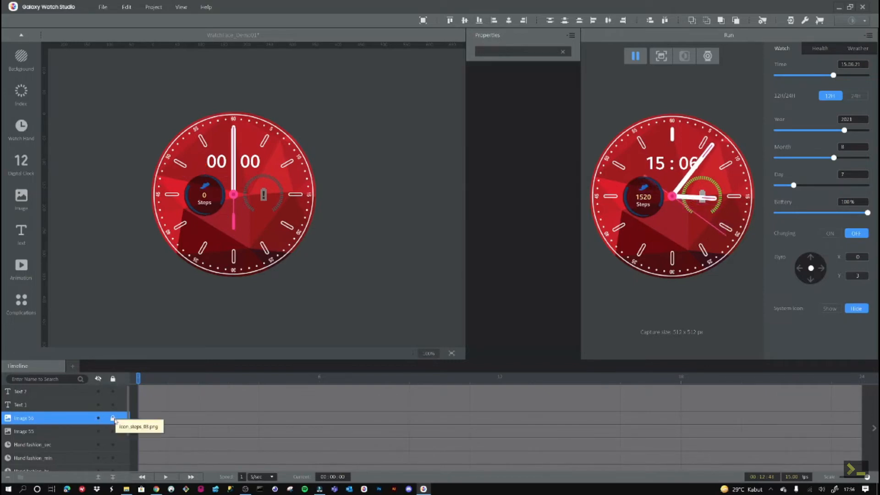
click(113, 418)
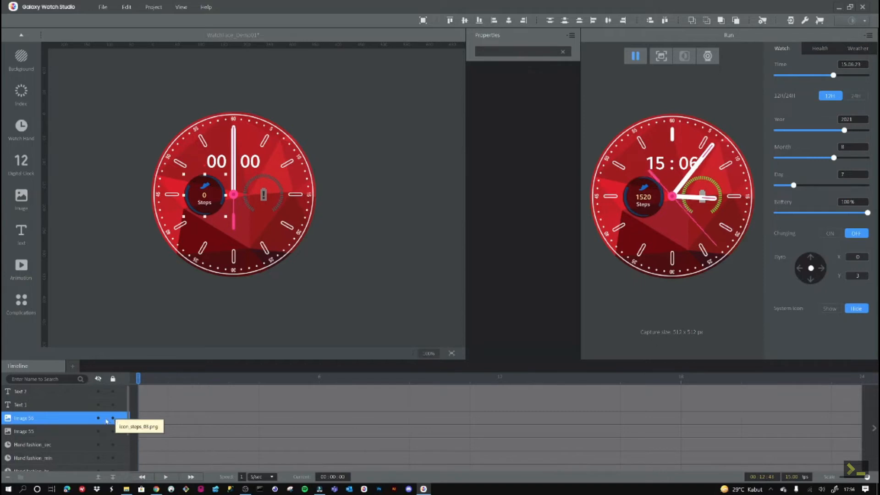
click(98, 419)
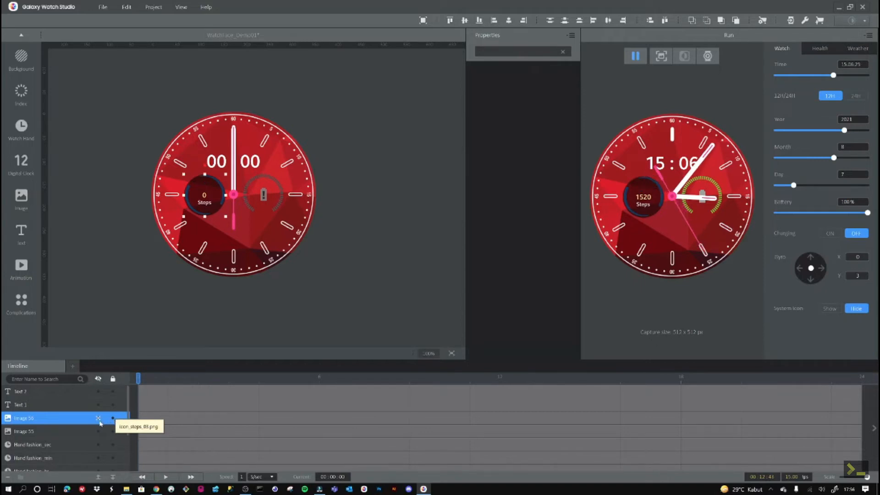
click(98, 419)
Step: Enable Adjust Color on the shoe icon and shift its hue to green
click(64, 418)
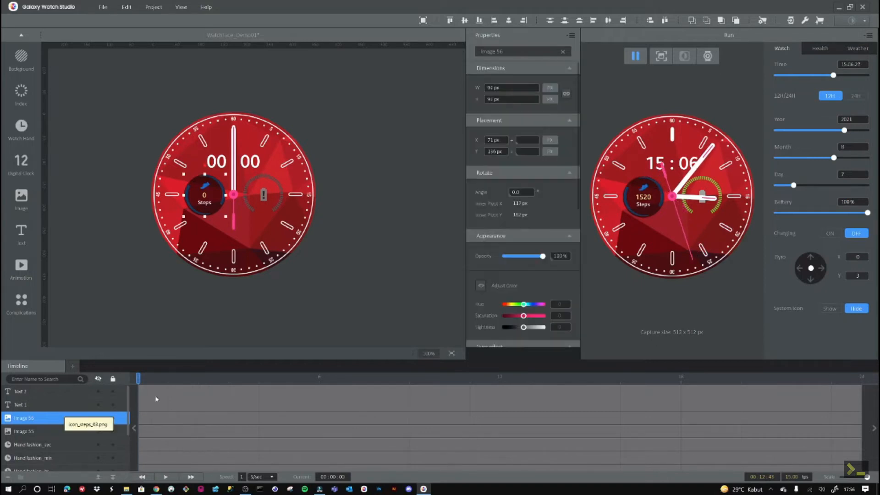
scroll(540, 269, down, 3)
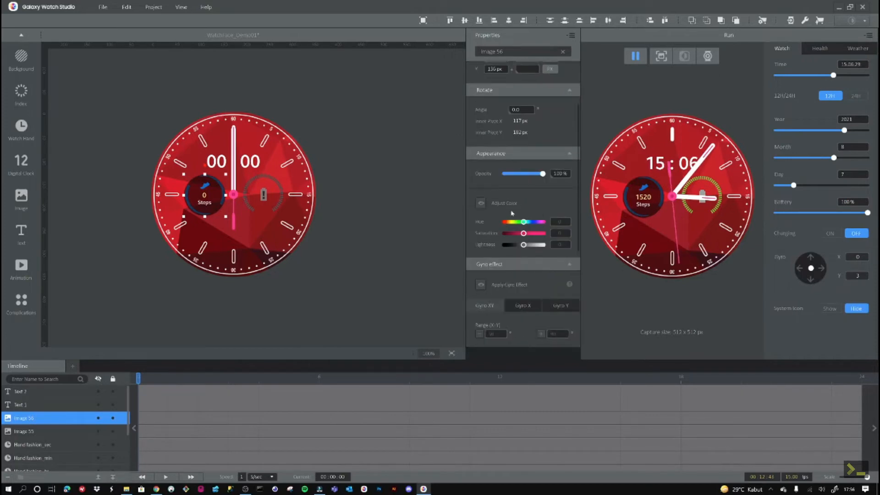
click(481, 203)
mouse_move(519, 224)
mouse_down()
mouse_move(505, 226)
mouse_move(515, 225)
mouse_up()
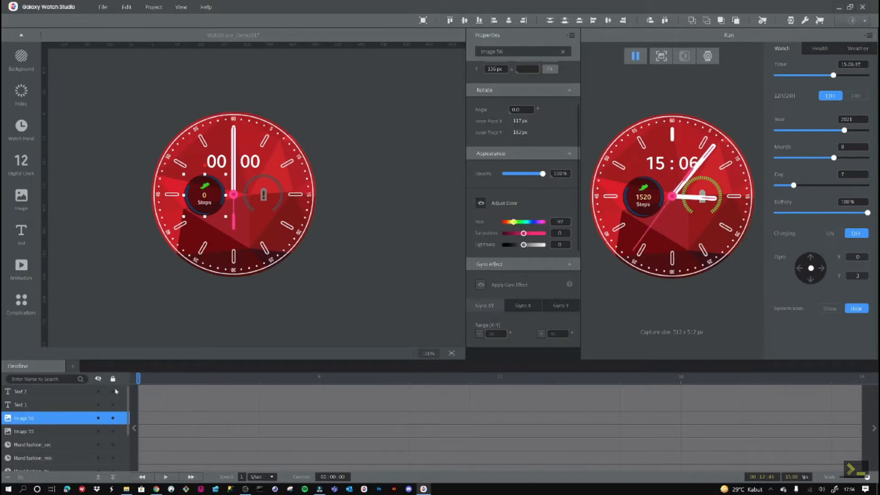
Step: Darken the Image 55 background circle to lightness -100 using Adjust Color
click(92, 432)
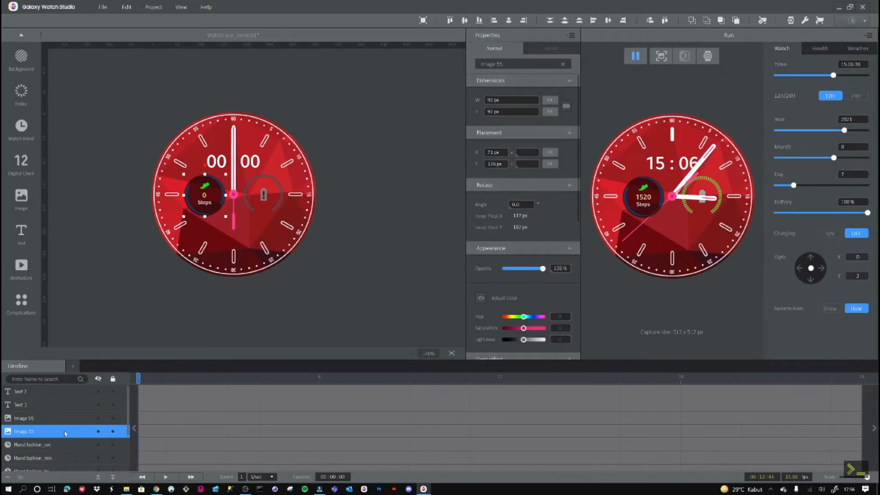
click(99, 432)
click(98, 432)
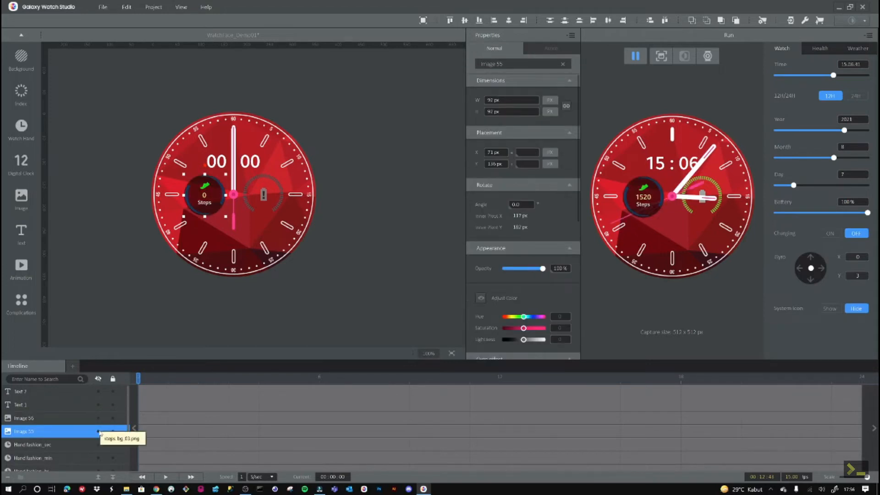
click(98, 431)
click(98, 431)
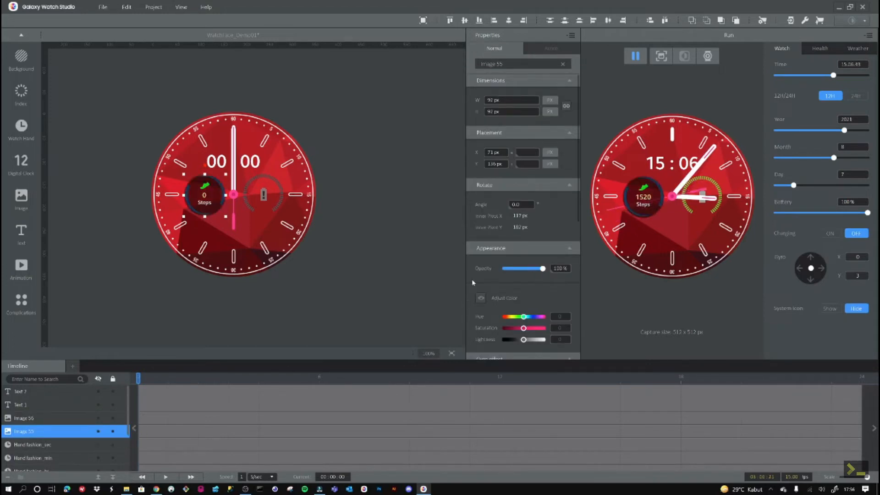
click(480, 298)
drag(524, 340, 504, 340)
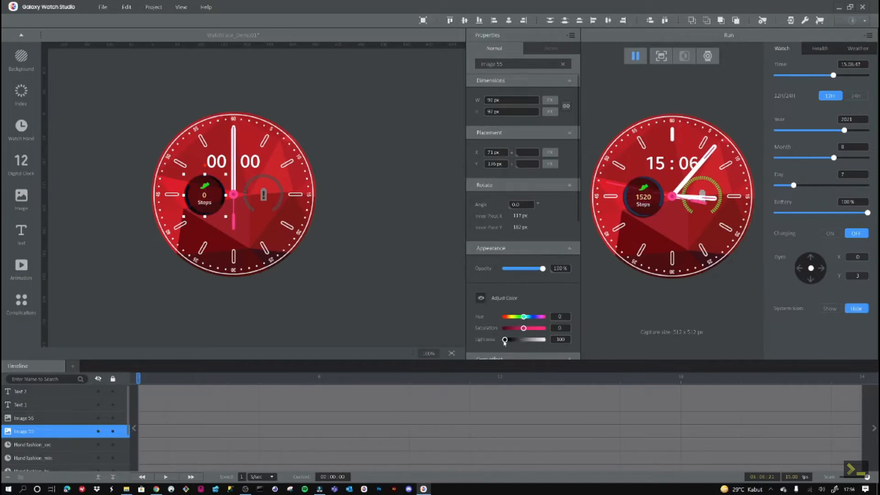
click(384, 284)
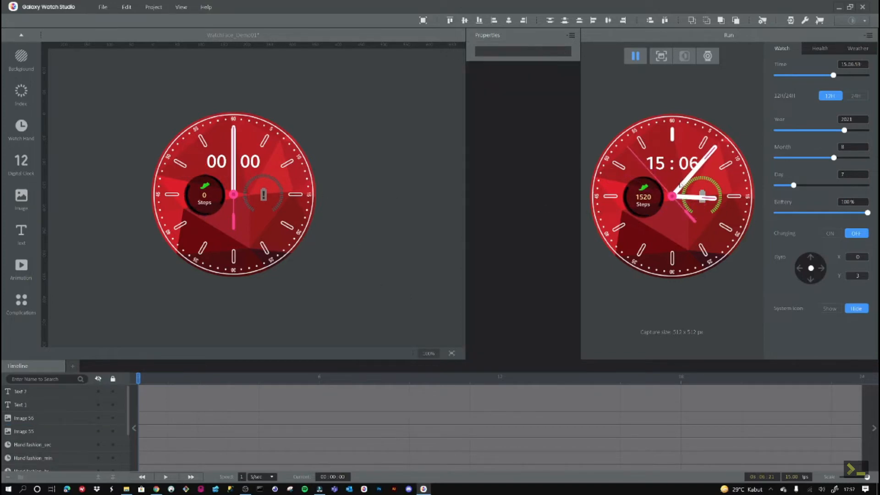
Step: Group Text 2 through Image 55 as Group 2 and move it below Hand fashion_hr
mouse_move(834, 76)
mouse_down()
mouse_move(824, 79)
mouse_move(832, 80)
mouse_up()
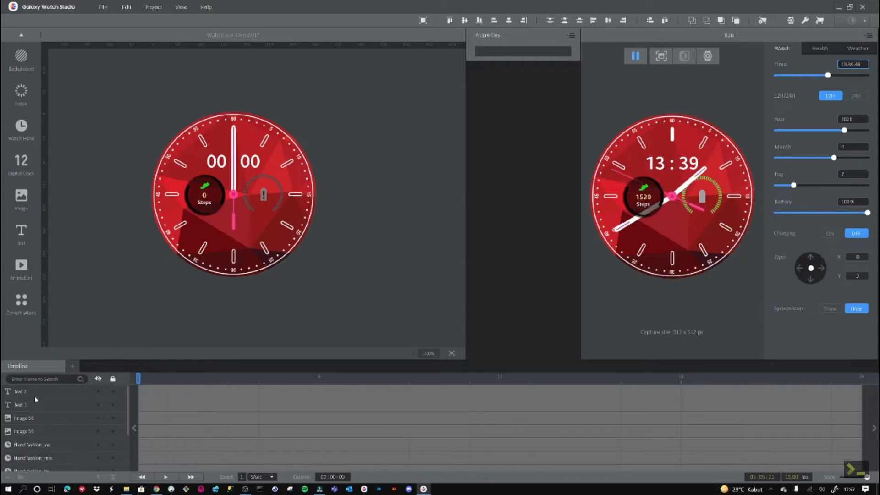
click(20, 392)
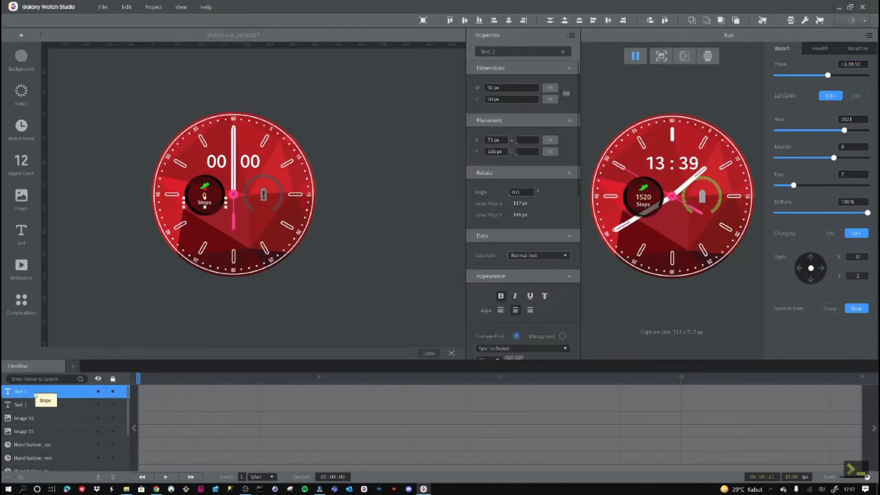
shift+click(37, 433)
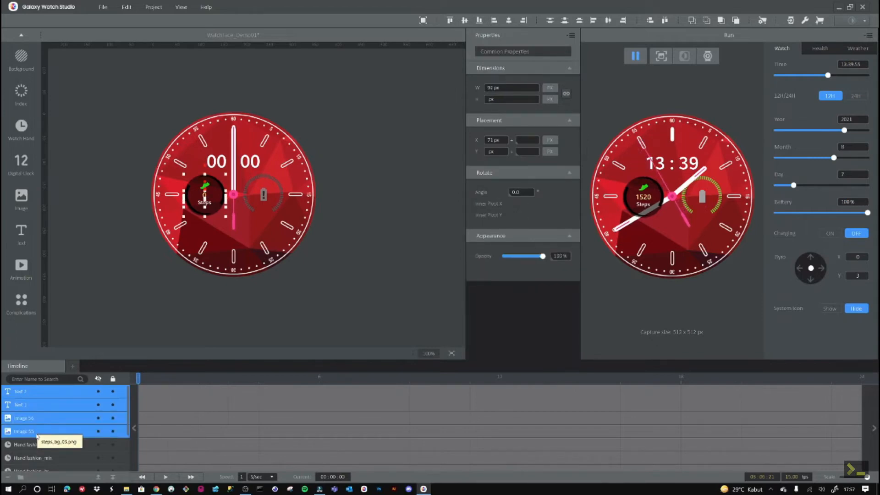
click(20, 477)
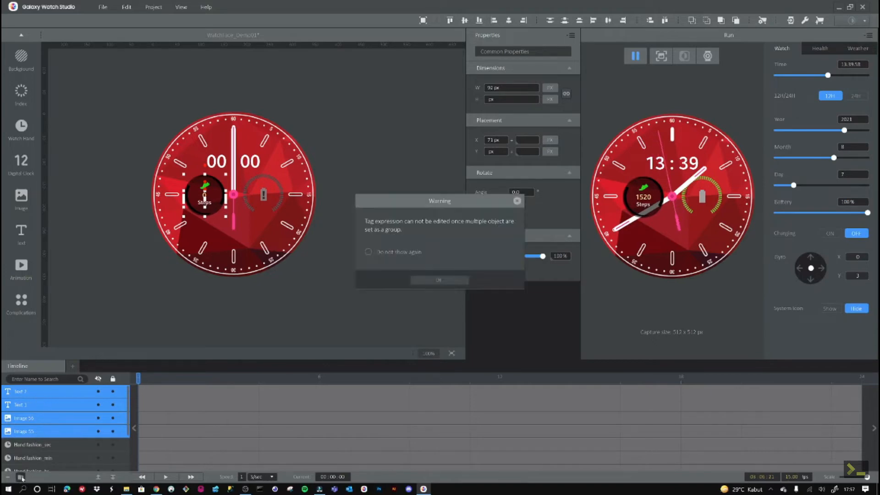
click(439, 280)
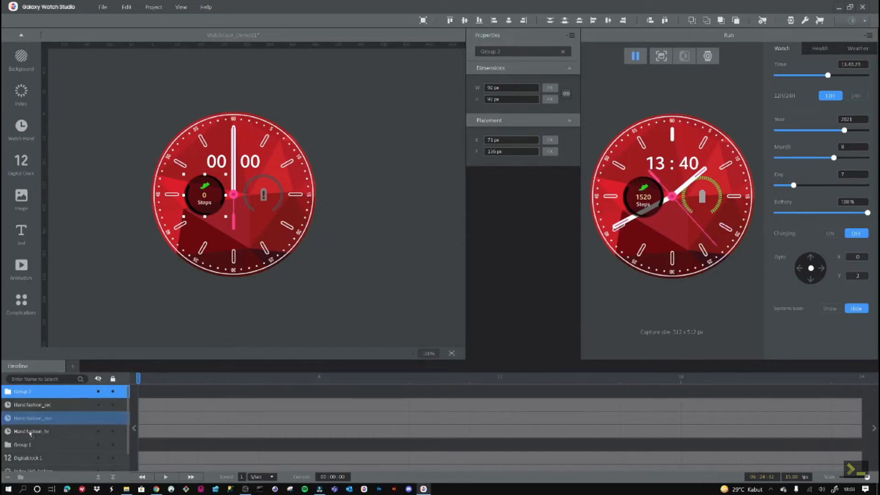
drag(30, 441, 32, 437)
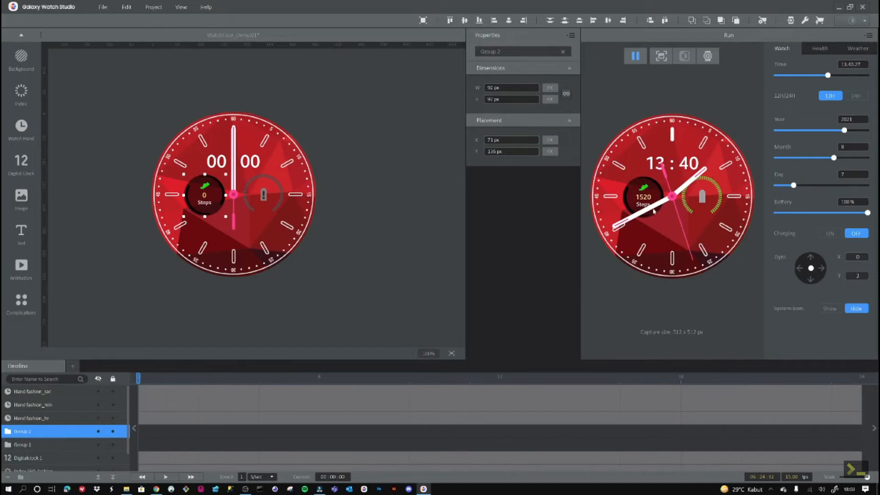
mouse_move(829, 77)
mouse_down()
mouse_move(837, 77)
mouse_move(827, 78)
mouse_up()
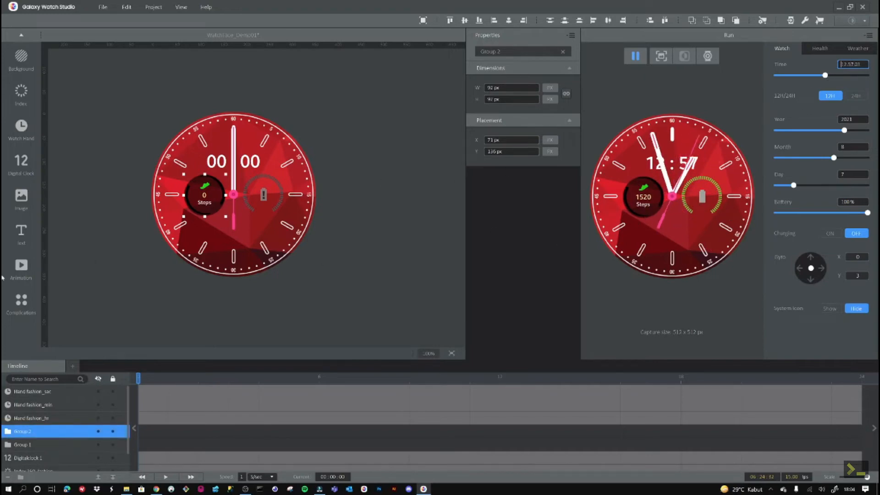
Step: Try adding the Heart_03 heart-rate complication, then delete it
click(25, 309)
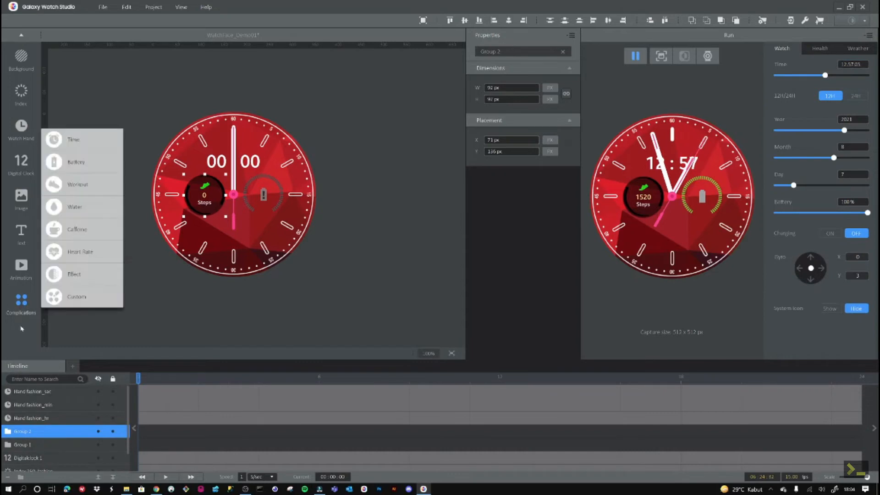
click(78, 216)
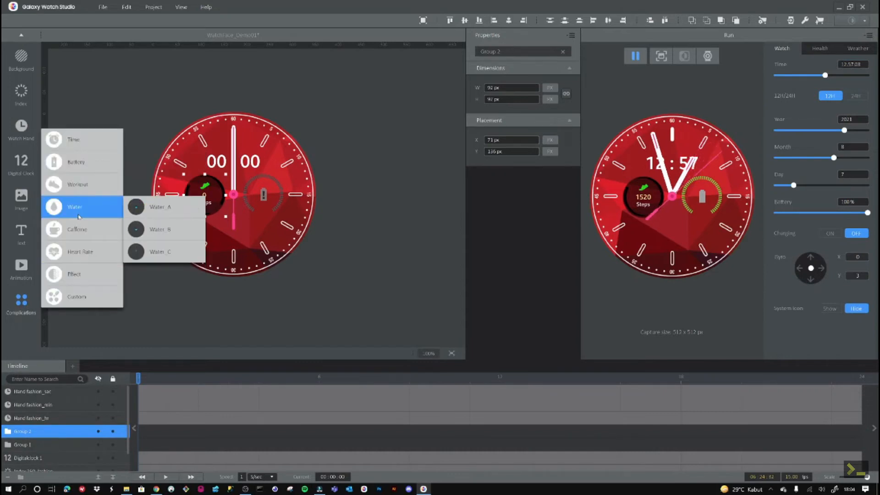
mouse_move(173, 233)
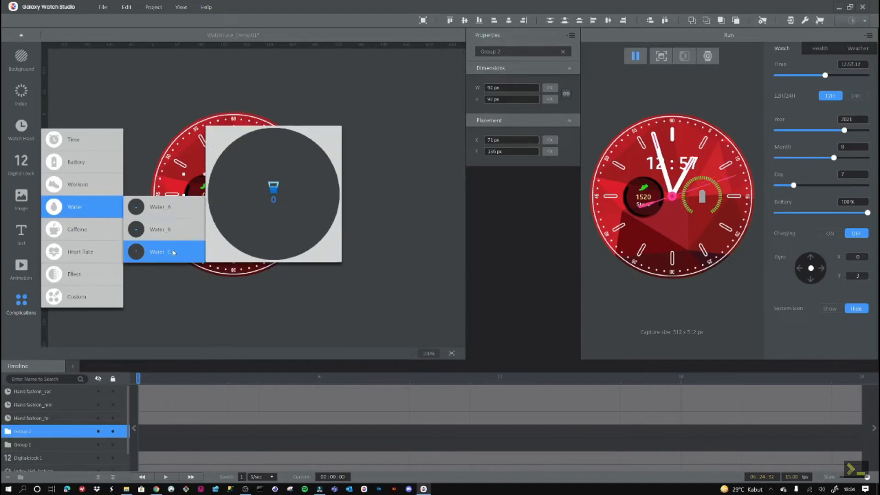
mouse_move(68, 255)
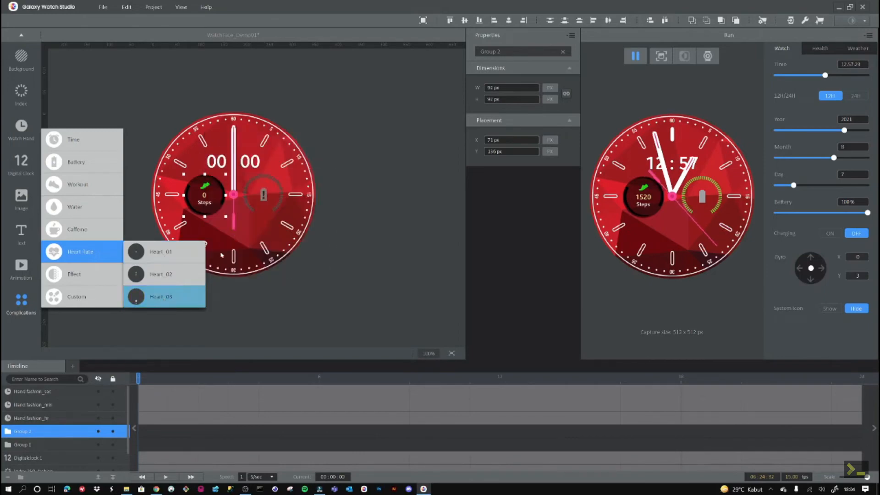
drag(223, 244, 226, 245)
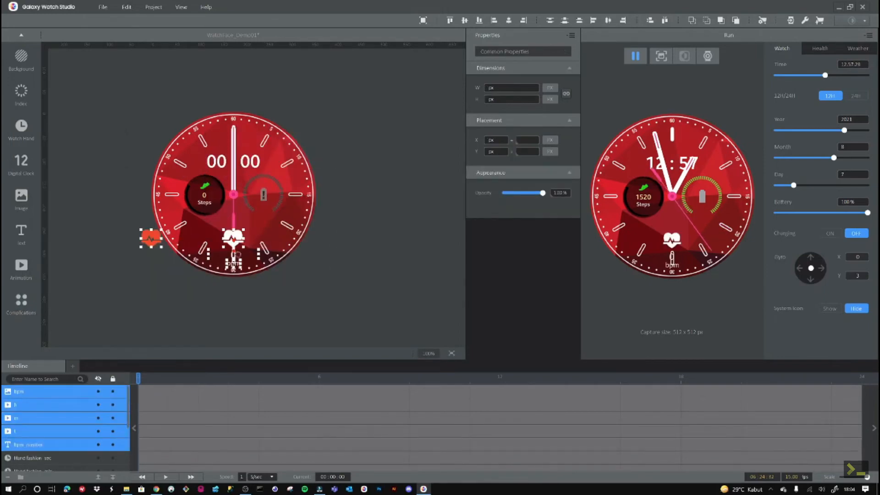
key(Delete)
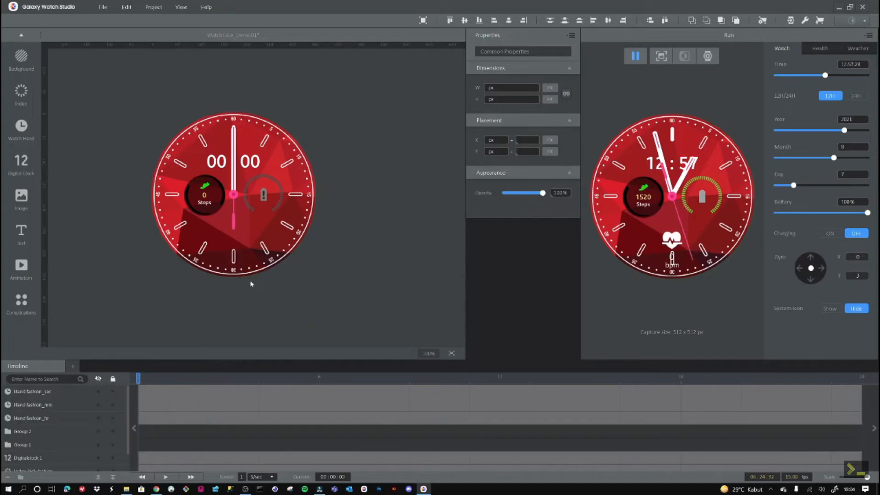
Step: Add the Heart_02 complication below the dial centre, tilted slightly
click(21, 300)
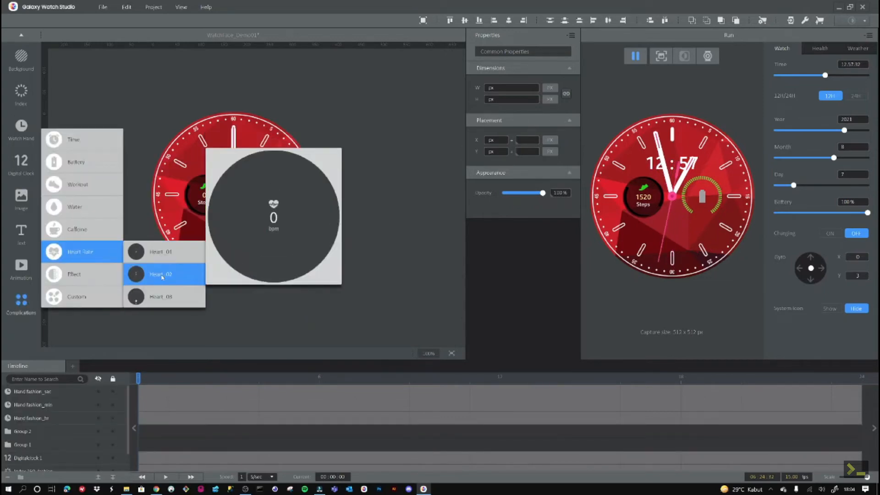
click(187, 274)
drag(236, 198, 235, 231)
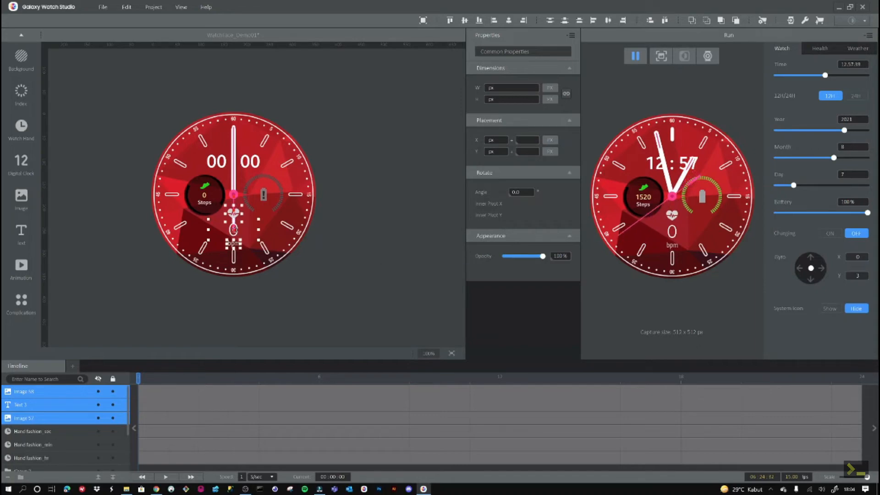
mouse_move(243, 234)
mouse_down()
mouse_move(250, 246)
mouse_move(238, 232)
mouse_up()
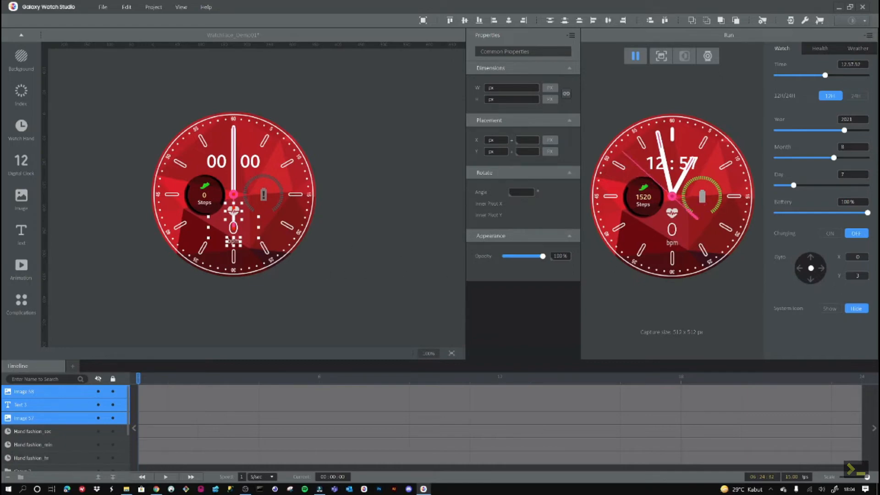
Step: Enter 258 as the simulated heart rate in the Run panel's Health settings
click(820, 48)
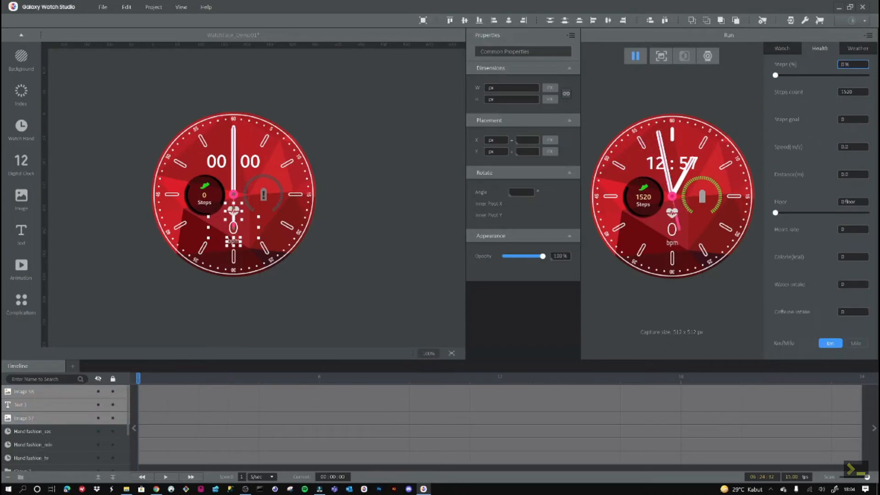
click(808, 253)
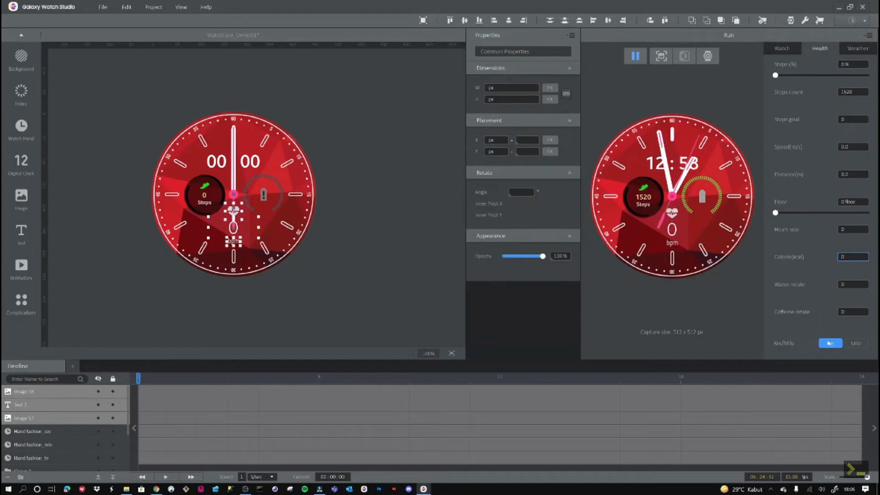
click(784, 49)
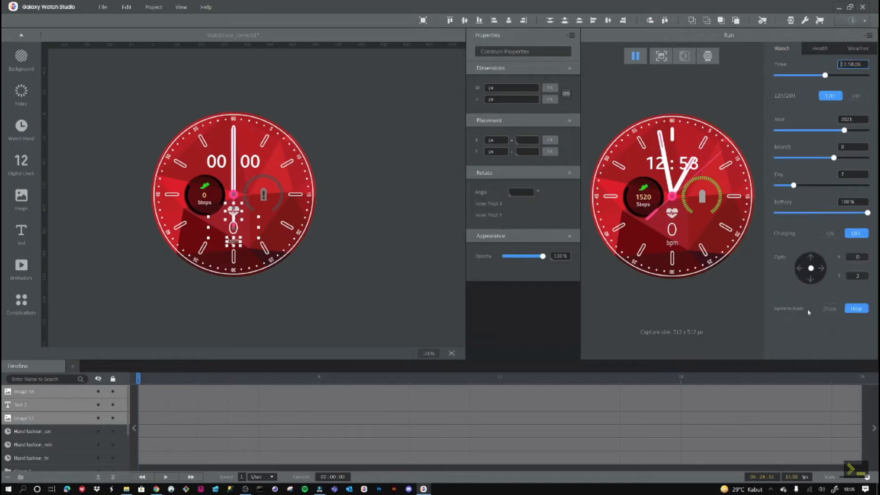
click(822, 49)
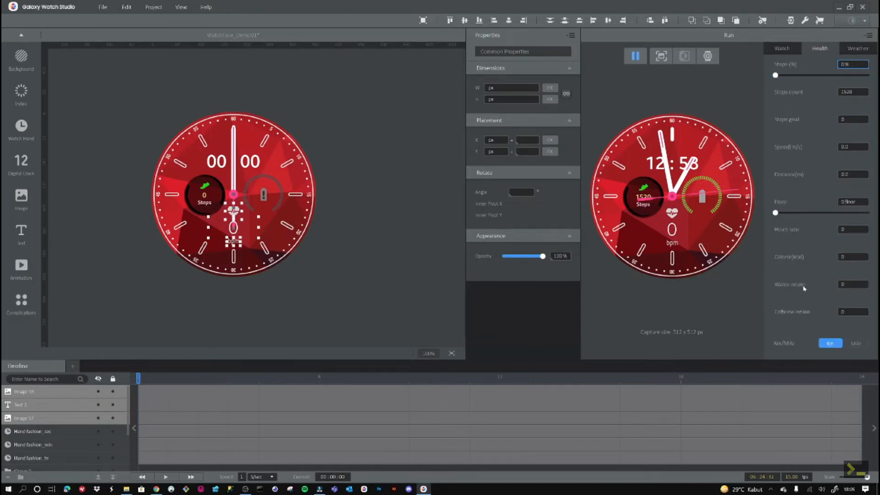
click(842, 229)
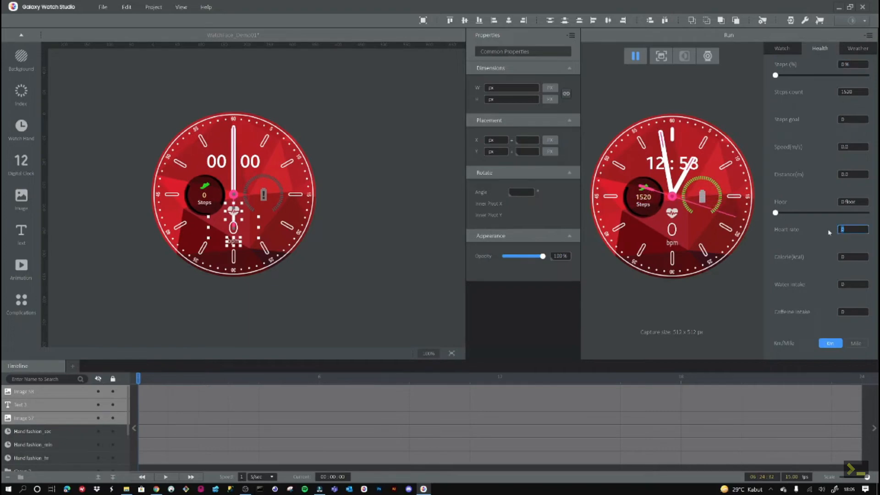
text(258)
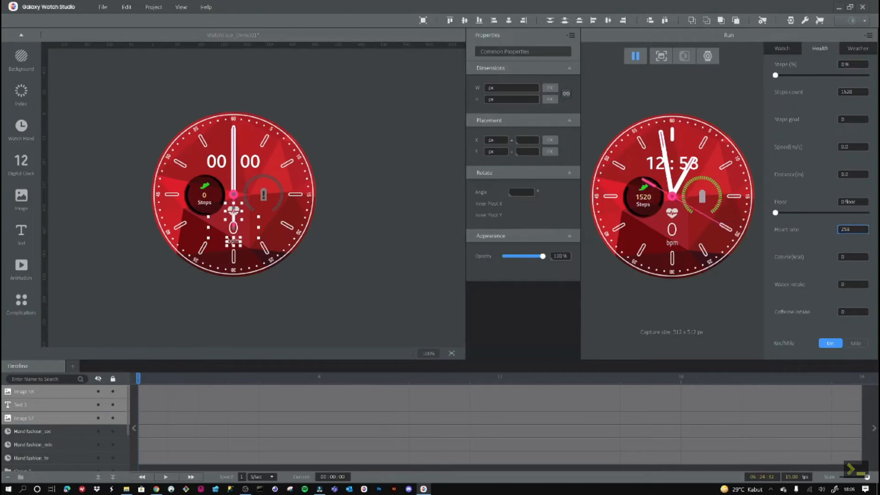
key(Return)
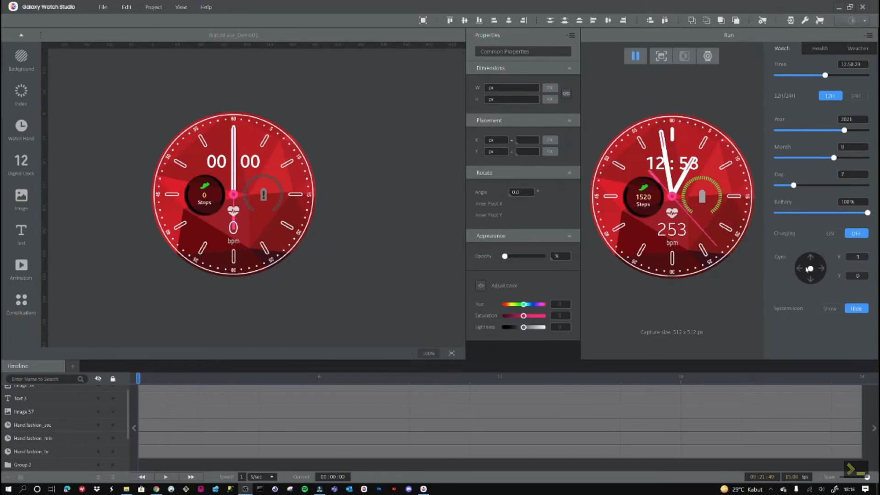
Step: Add the Gyro_Effect_Sample_Dance effect from Complications > Effect to the face
click(23, 302)
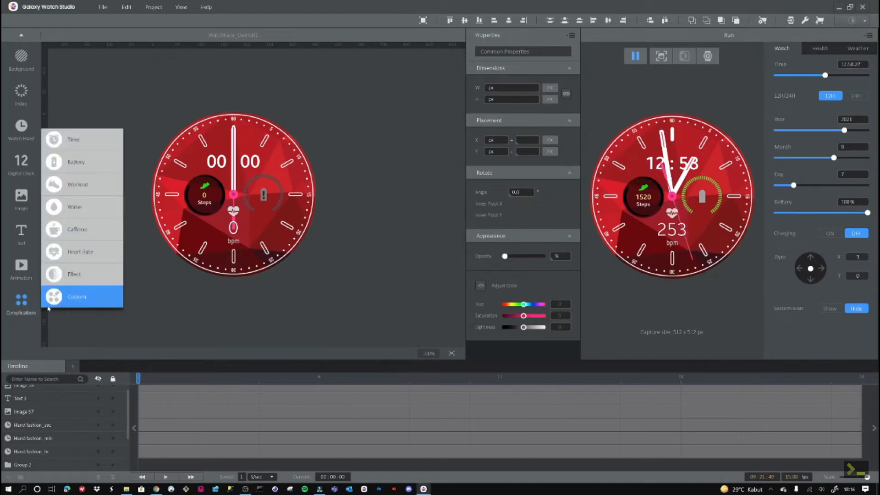
mouse_move(93, 280)
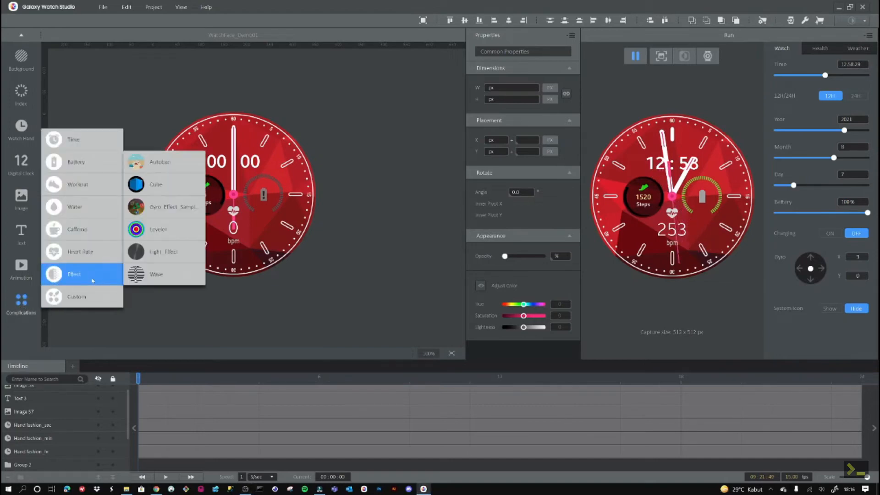
mouse_move(163, 210)
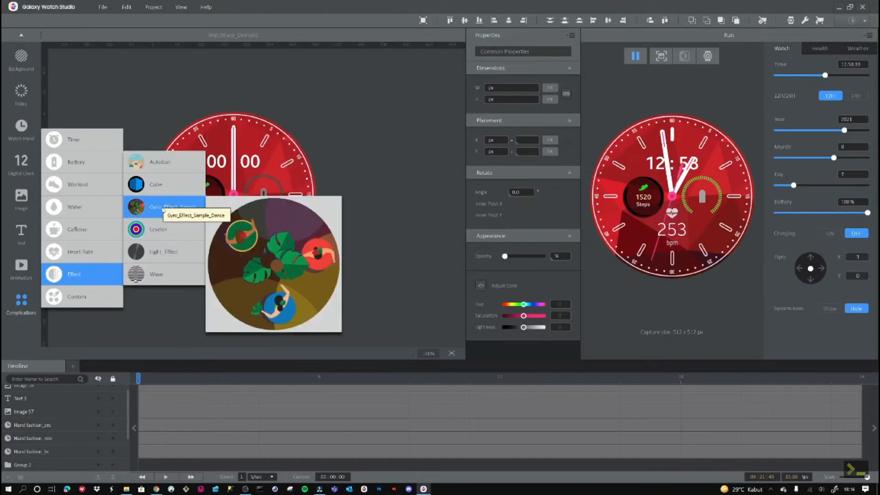
click(163, 210)
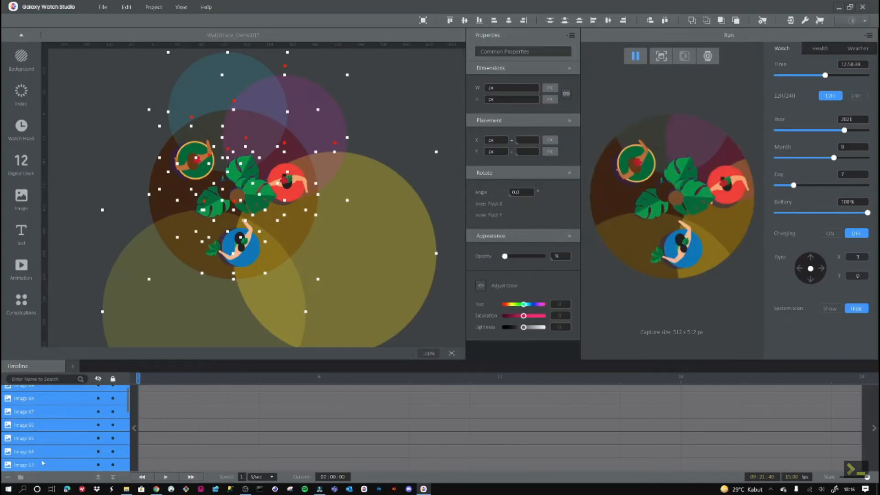
Step: Group the dance effect's image layers into Group 3, accepting the grouping warning
click(20, 477)
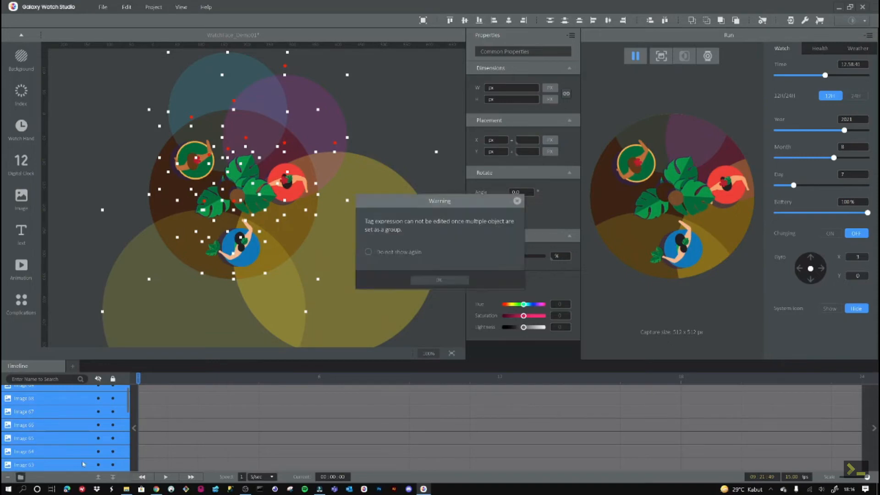
click(439, 279)
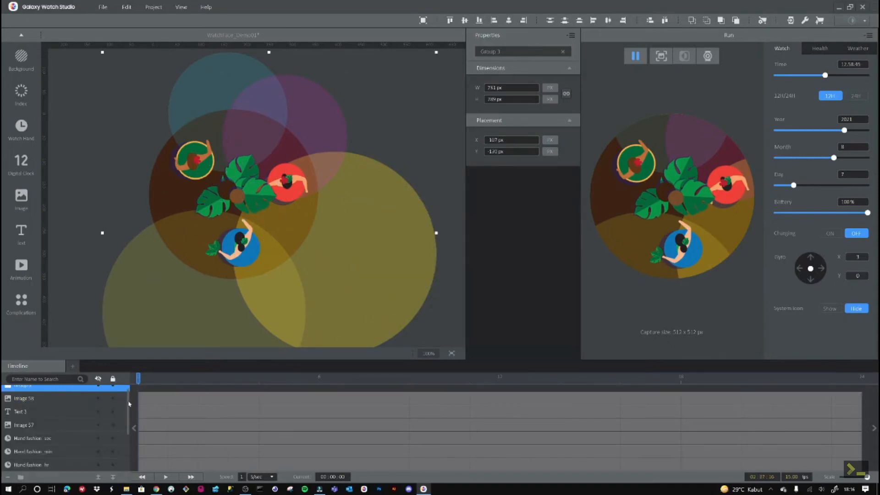
drag(128, 393, 129, 387)
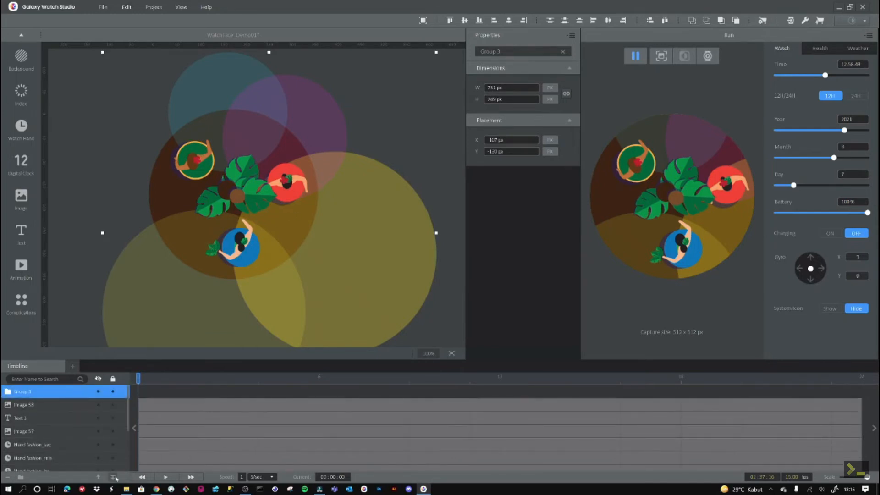
Step: Lower Group 3 below the hands, just above Group 2, and tilt the simulated watch to X 77, Y 15
click(114, 477)
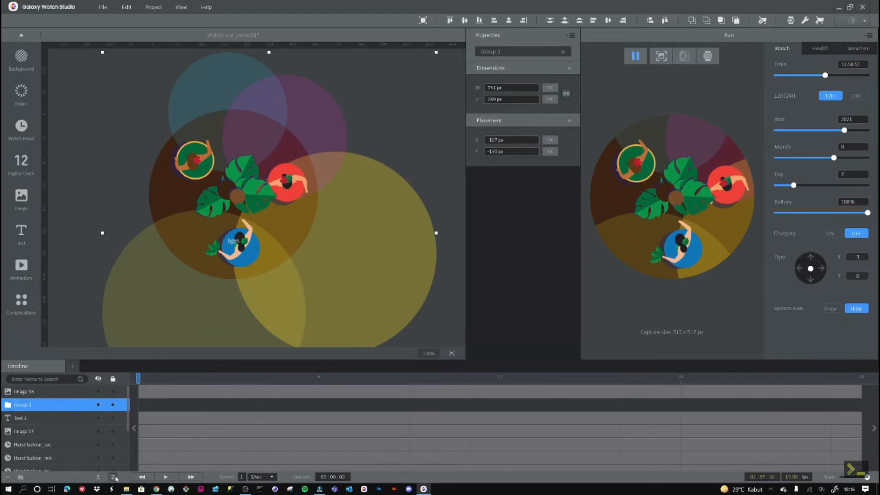
click(114, 478)
click(115, 478)
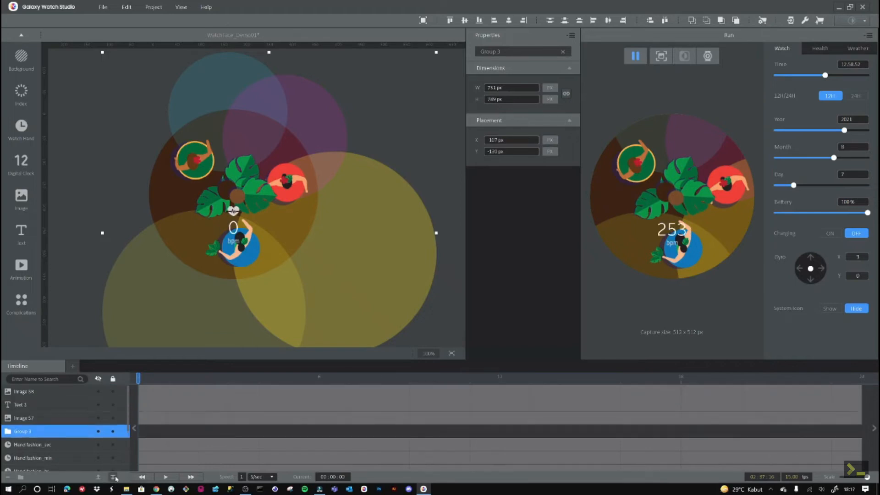
click(114, 477)
click(114, 478)
click(114, 477)
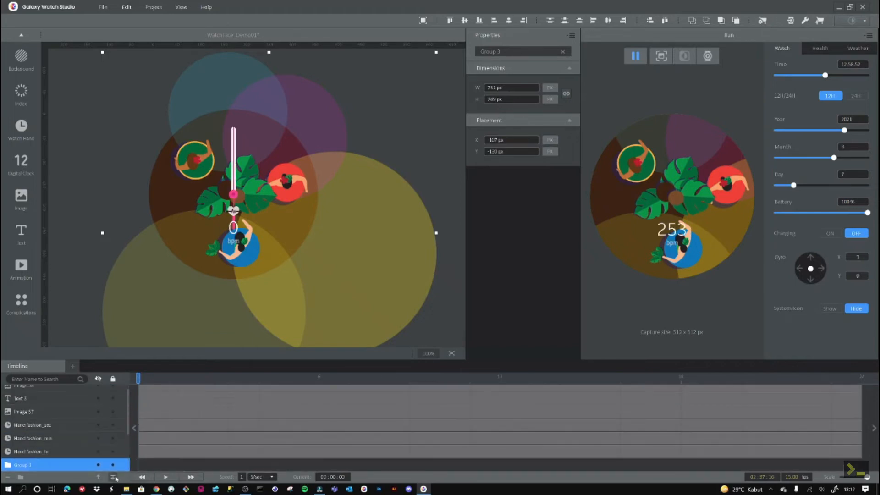
click(114, 477)
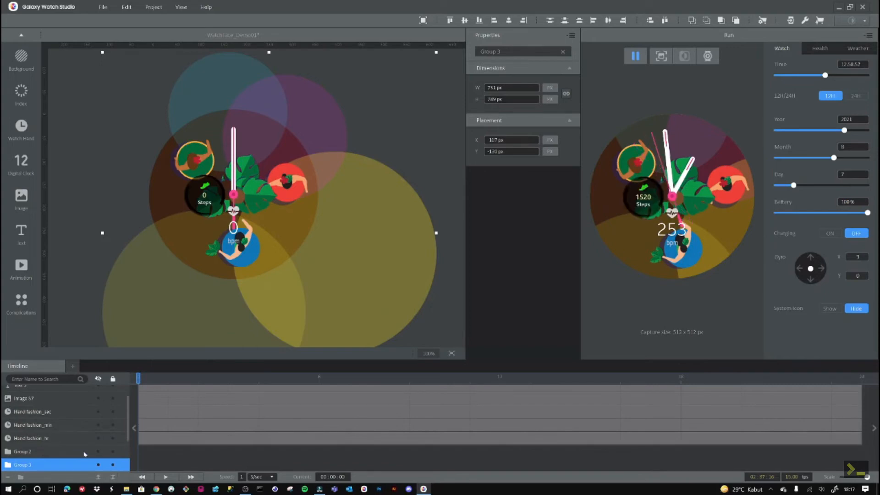
scroll(84, 454, down, 1)
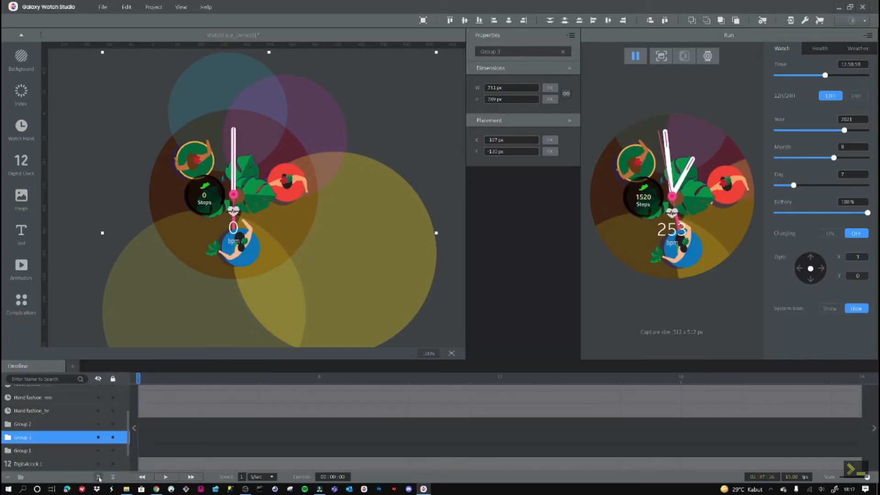
click(98, 477)
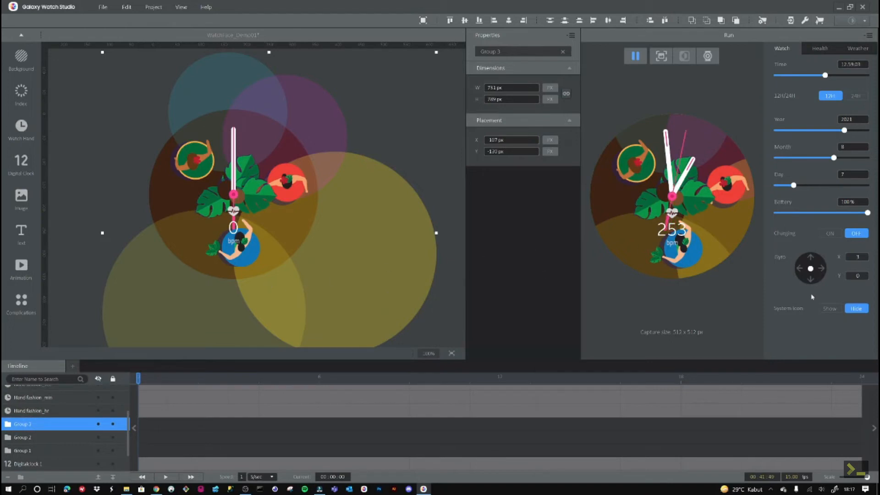
mouse_move(812, 270)
mouse_down()
mouse_move(807, 279)
mouse_move(810, 257)
mouse_move(804, 273)
mouse_move(812, 280)
mouse_up()
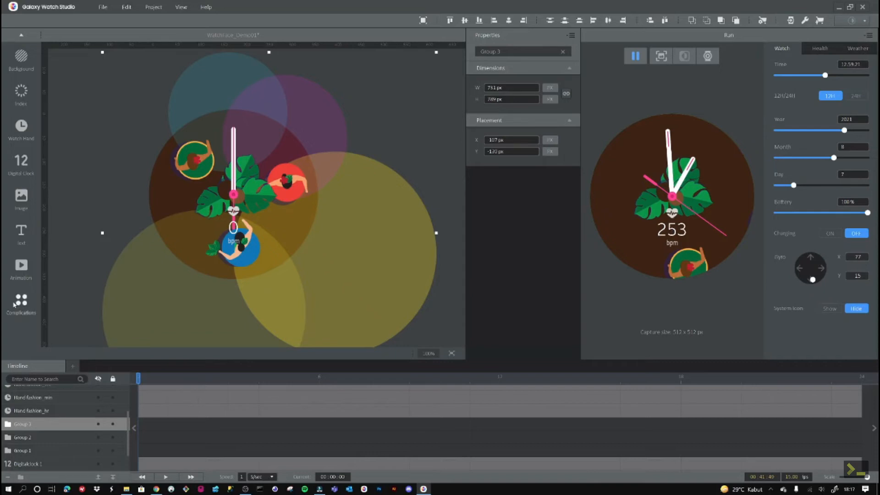
Step: Add the Heart_02 complication, tilt the simulated watch back to about X -6, Y 3, and select Group 3
click(28, 304)
mouse_move(80, 252)
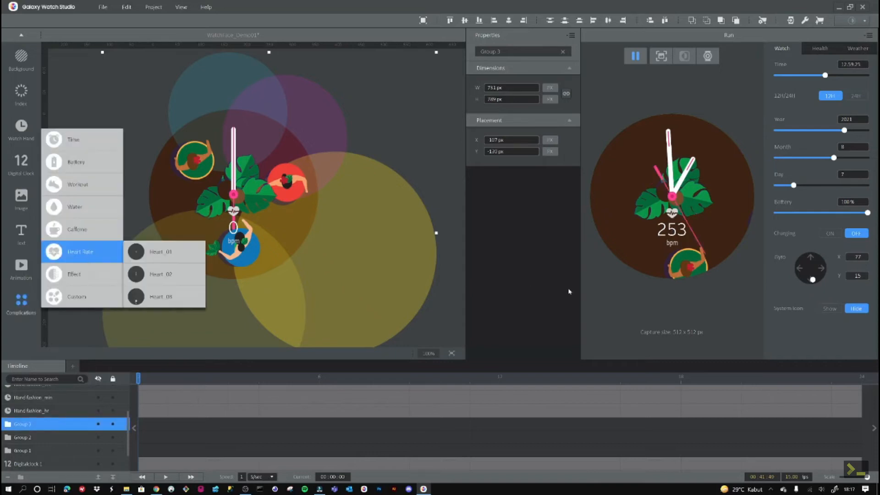
mouse_move(161, 274)
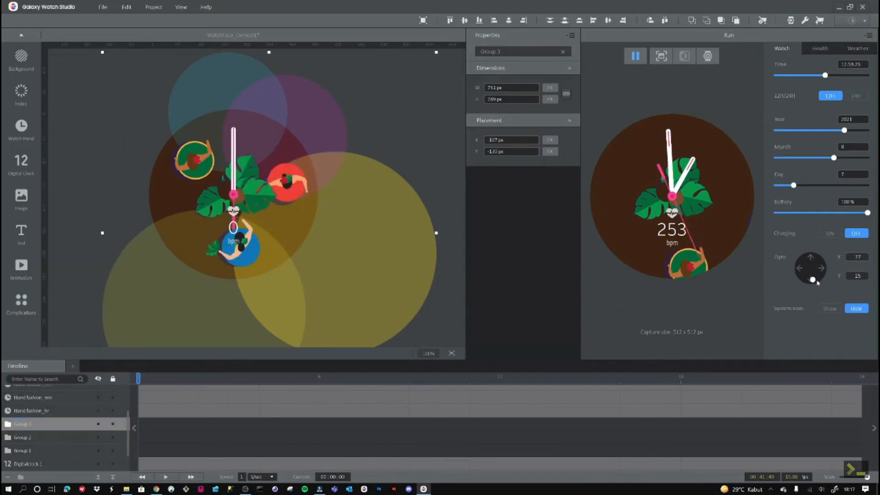
click(811, 280)
mouse_move(810, 280)
mouse_down()
mouse_move(811, 263)
mouse_move(810, 272)
mouse_up()
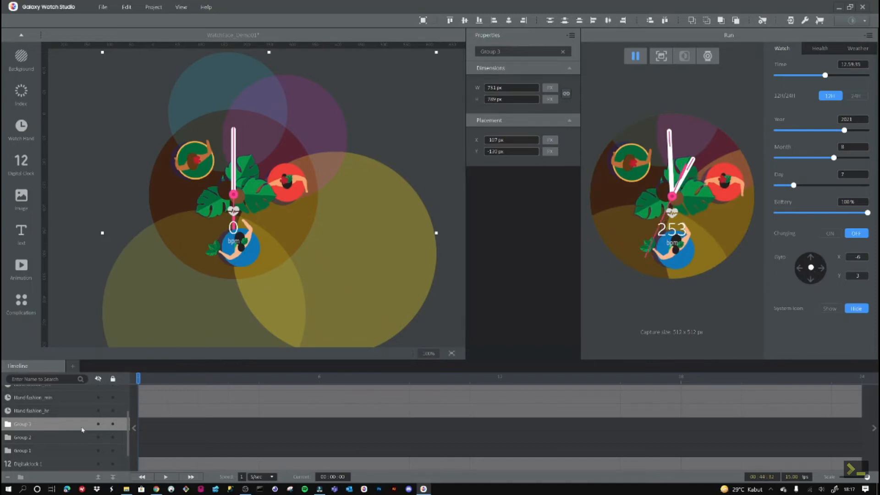
click(310, 377)
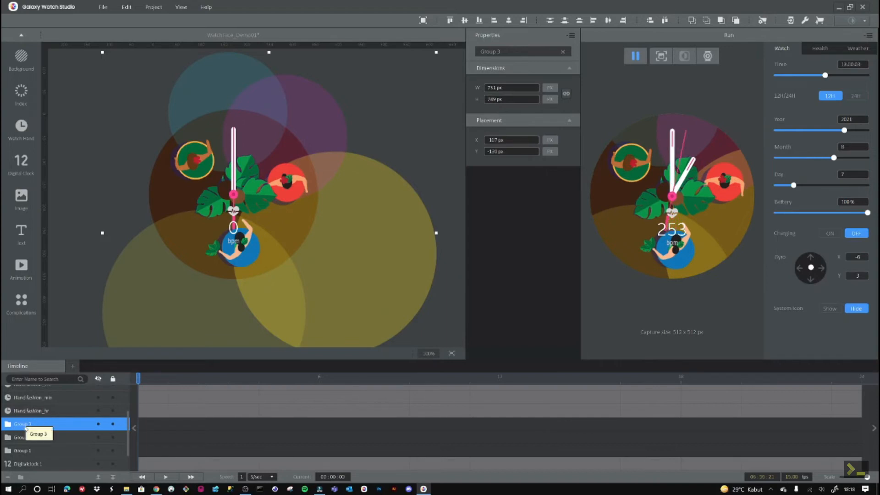
Step: Select Group 3 in the layer list and double-click into it to edit its images
click(62, 441)
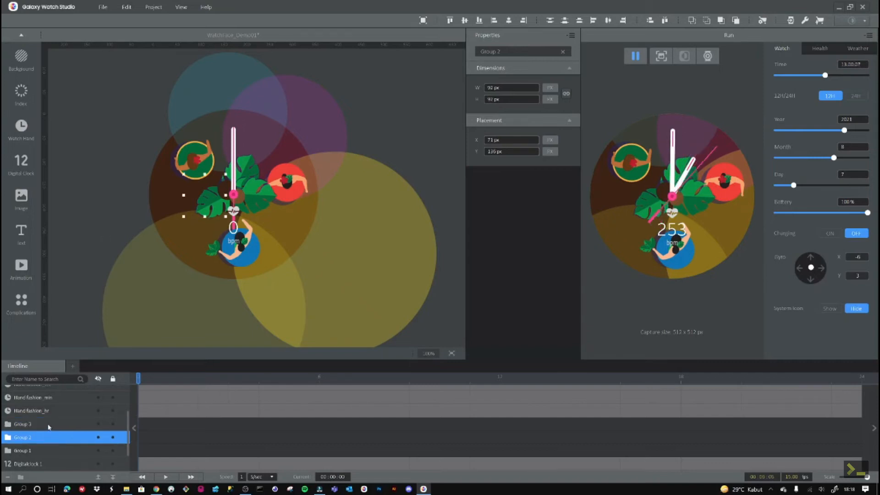
click(49, 426)
scroll(180, 421, up, 3)
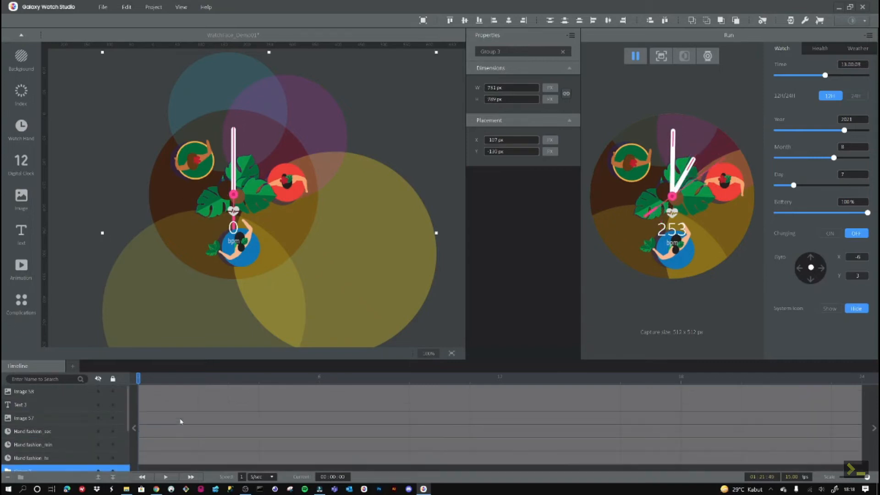
scroll(169, 428, down, 2)
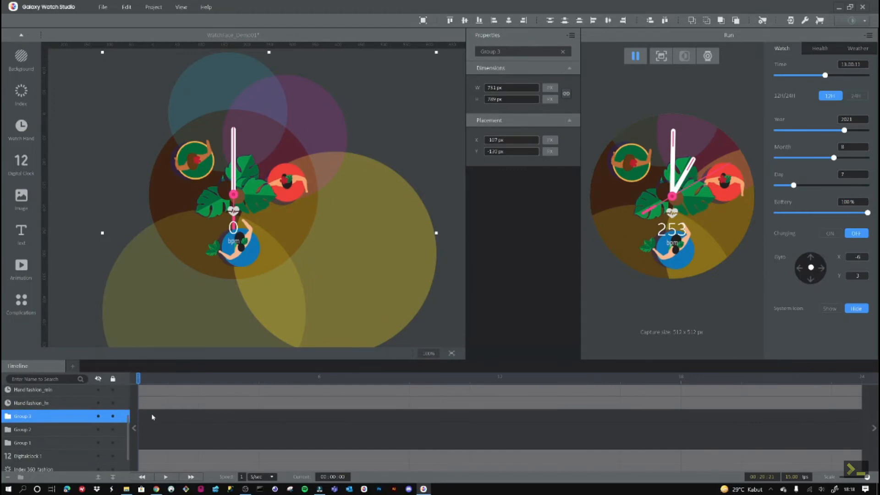
right_click(152, 416)
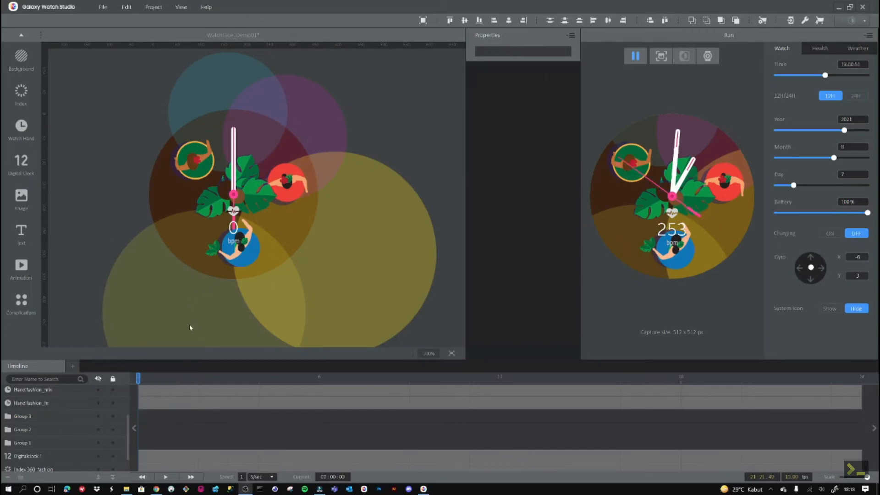
click(36, 417)
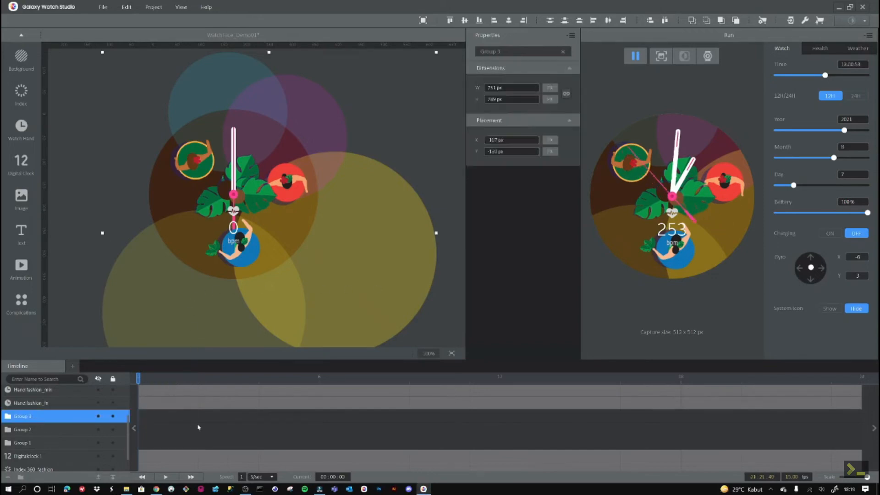
double_click(24, 417)
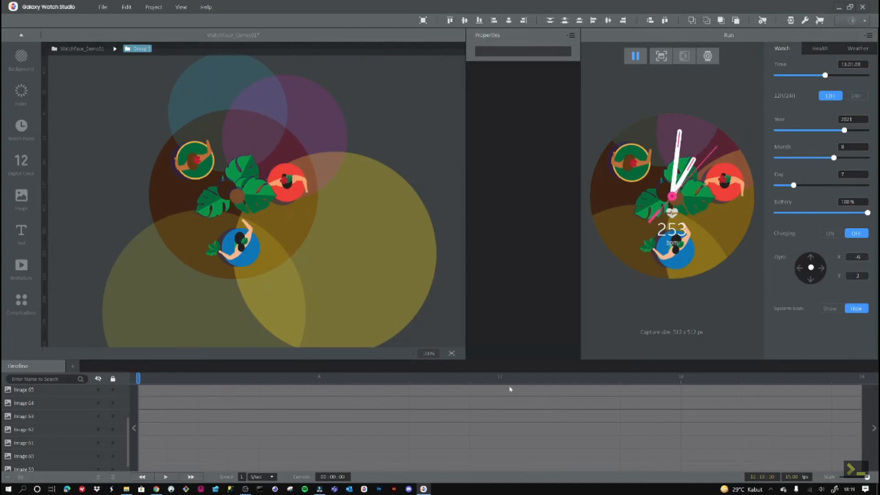
Step: Select all of Group 3's image layers and hide the coloured circles up to 12 seconds
click(153, 407)
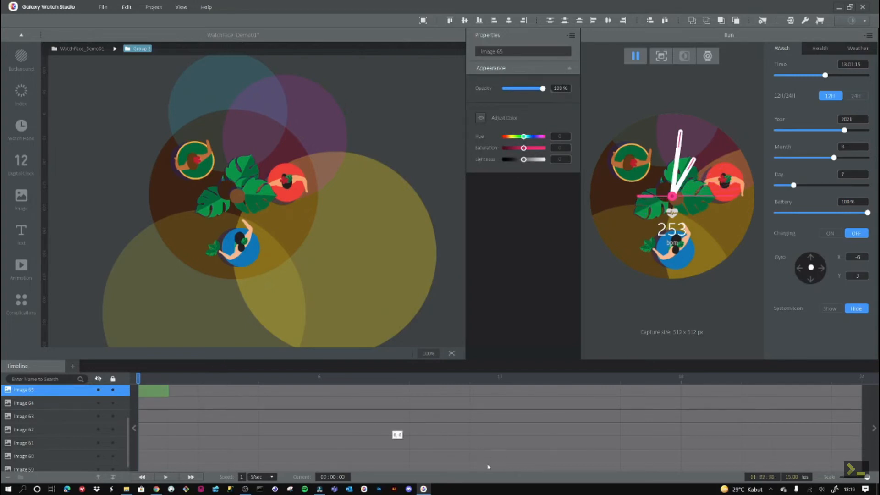
key(ctrl+a)
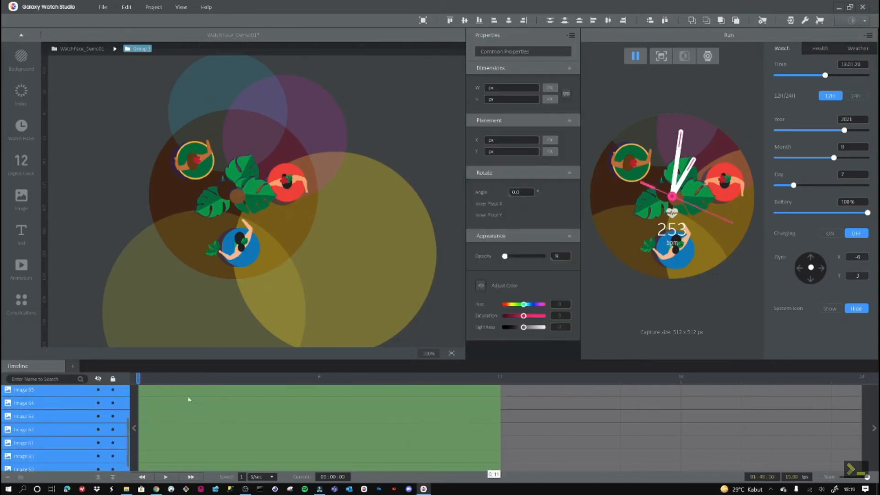
click(158, 390)
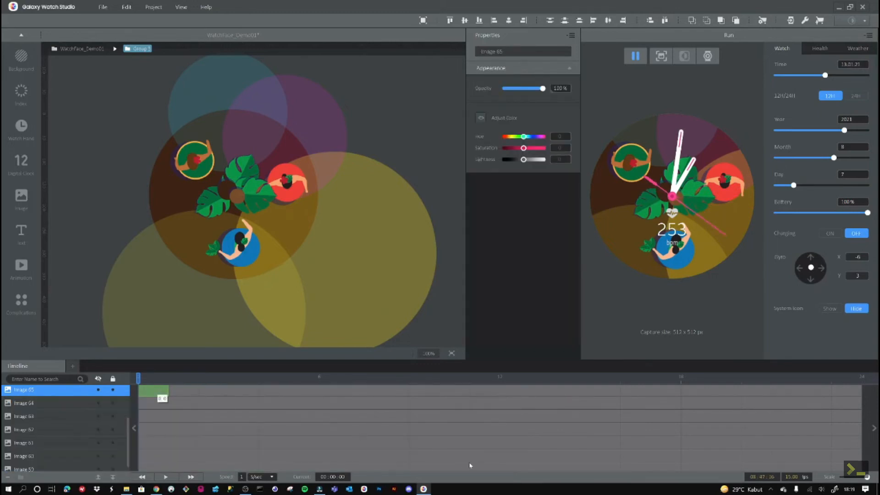
key(ctrl+a)
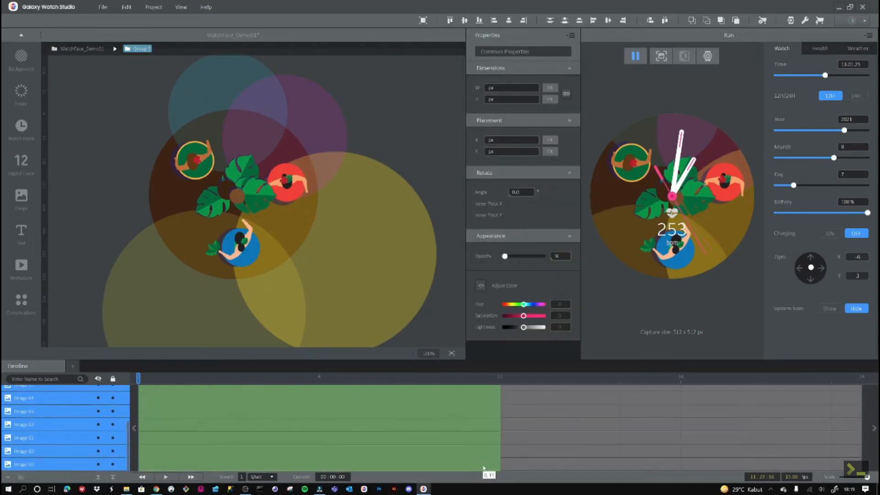
scroll(485, 466, up, 3)
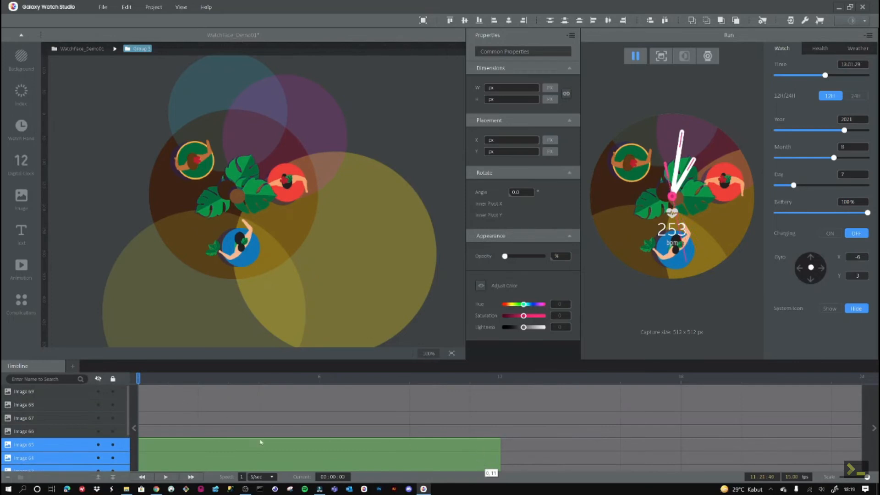
right_click(488, 445)
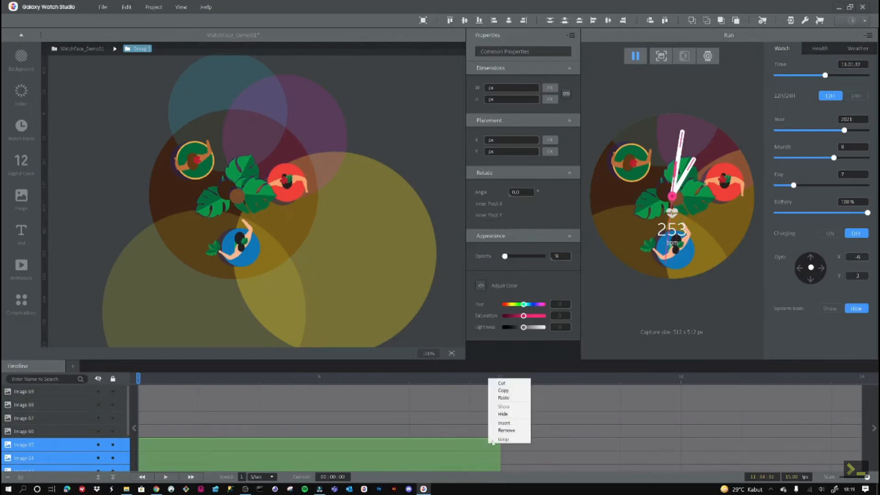
click(513, 414)
Step: Hide Image 69–66 from the start to 12 seconds, then jump to 12 s to confirm they reappear
click(153, 392)
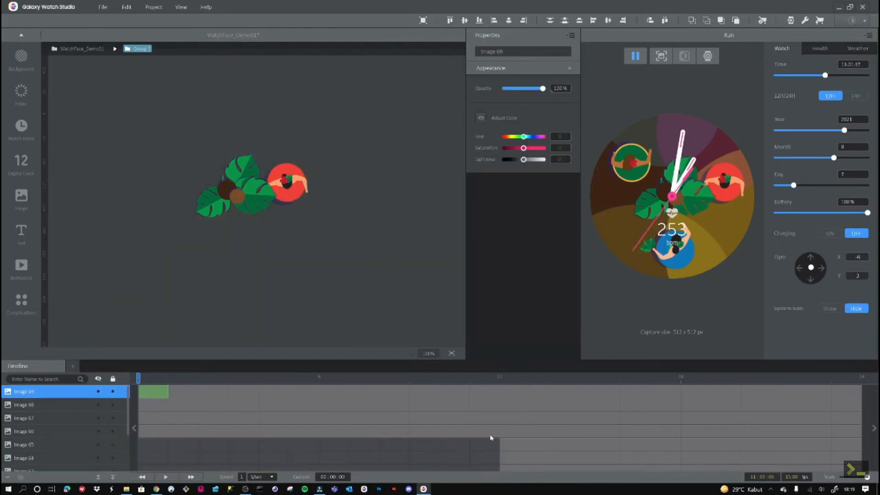
drag(490, 437, 489, 438)
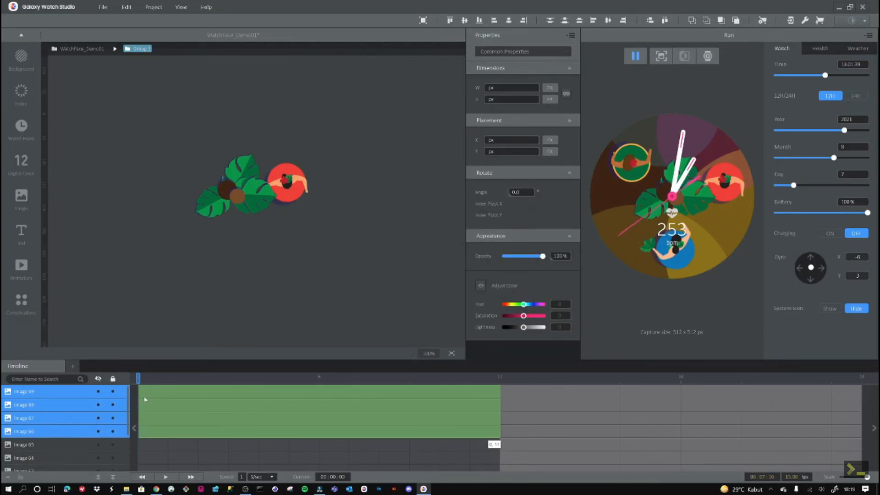
click(360, 430)
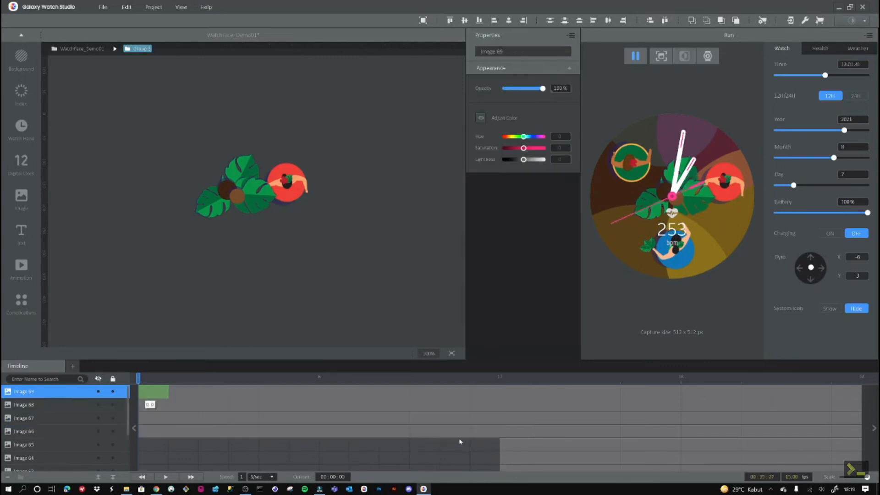
drag(487, 437, 487, 438)
right_click(487, 438)
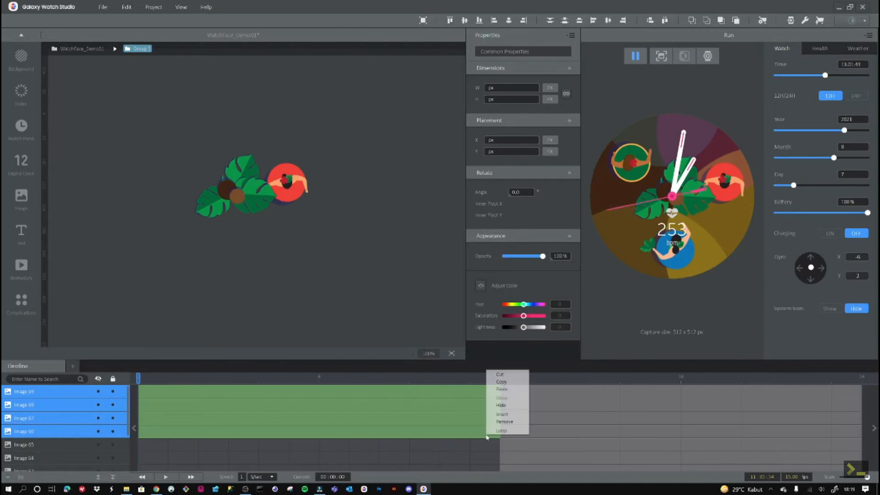
click(501, 405)
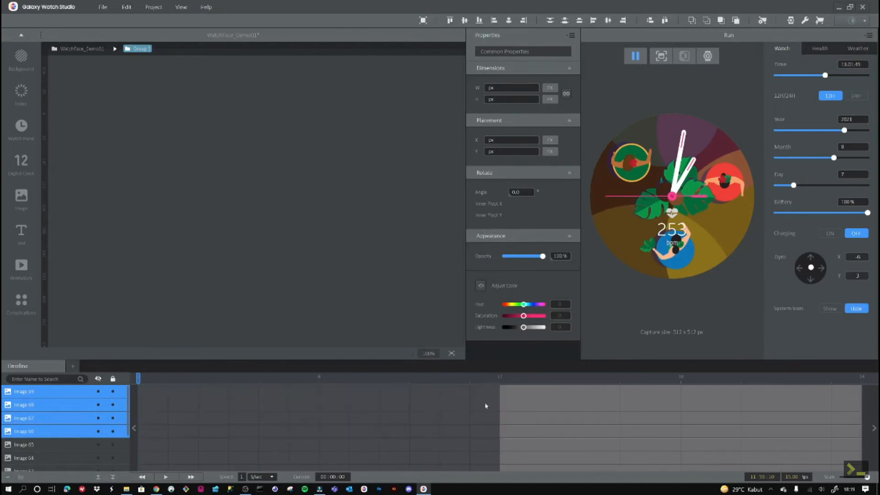
click(510, 394)
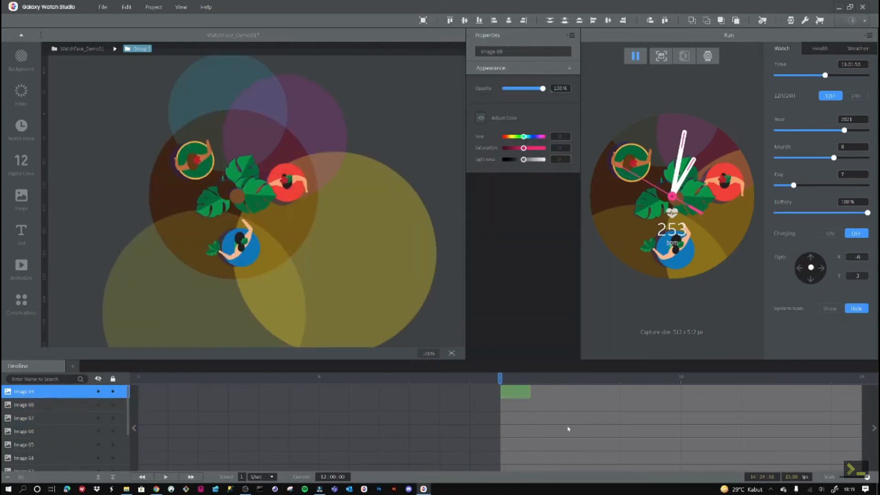
Step: Return to the WatchFace_Demo01 layer list, adjust the simulated time, and select Image 58 and Image 57
click(81, 49)
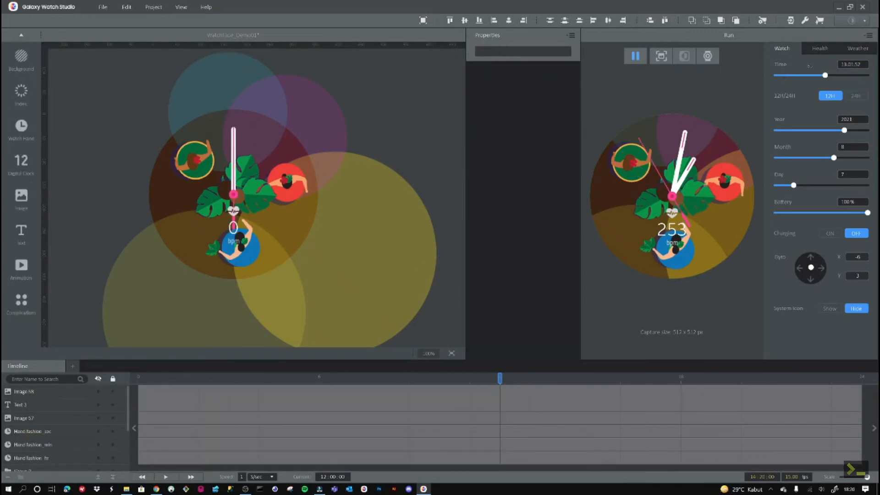
click(809, 48)
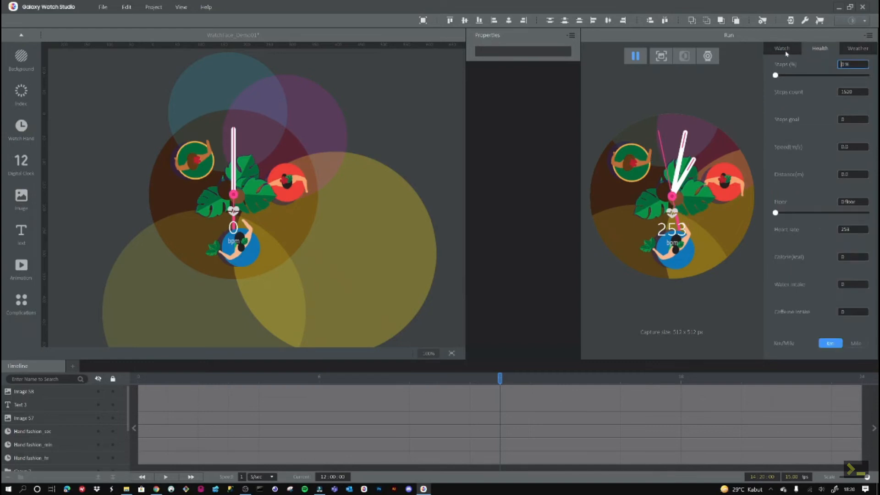
click(789, 53)
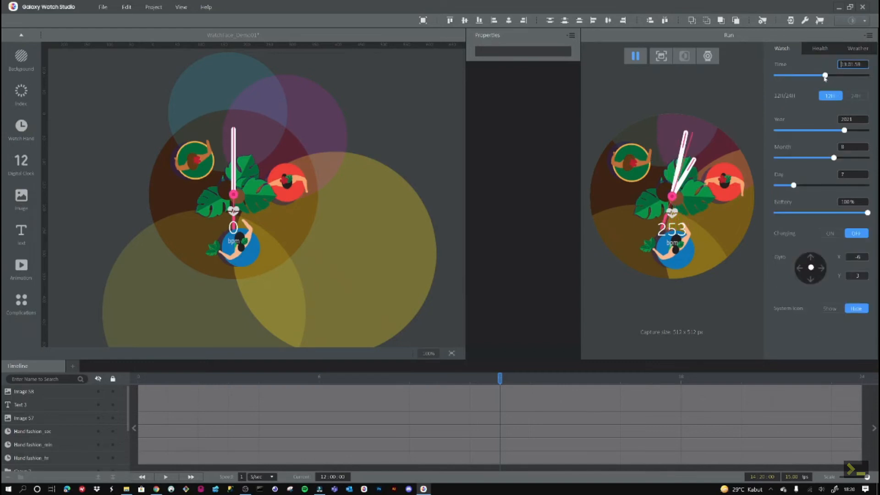
drag(824, 77, 832, 78)
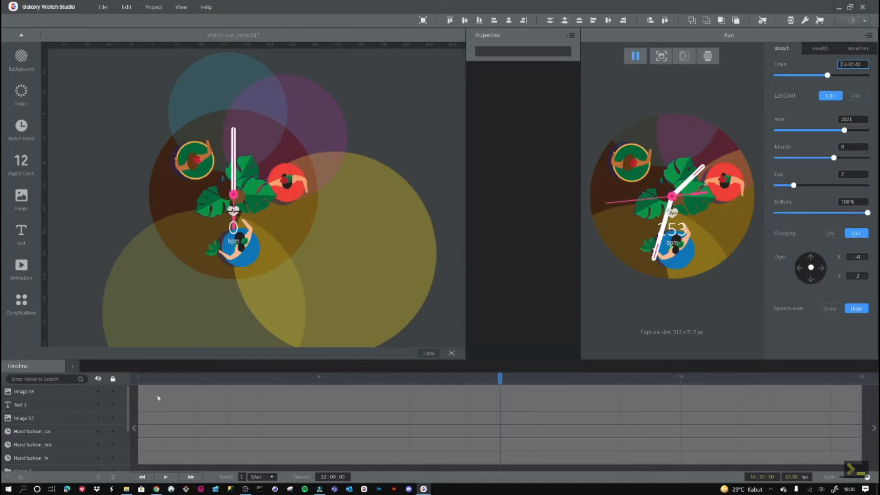
click(145, 406)
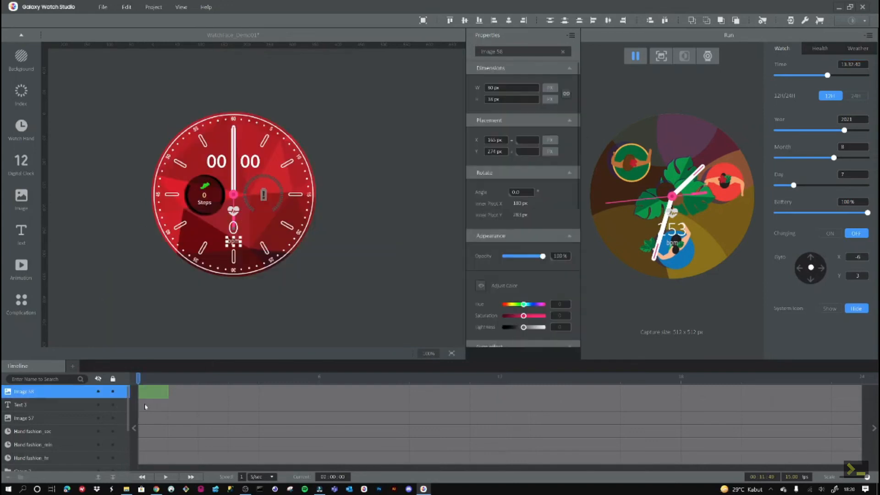
click(40, 418)
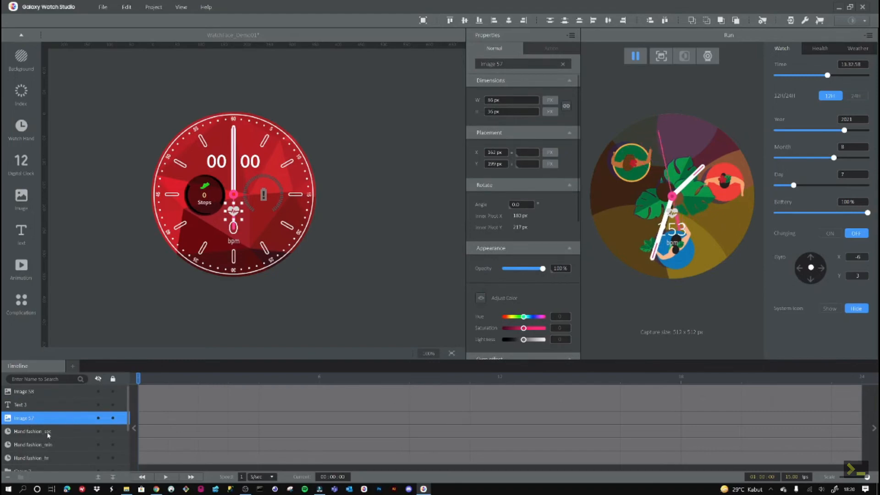
Step: Hide the Hand fashion_sec second hand from 0 to 12 seconds, then adjust the simulated time
click(29, 432)
click(39, 459)
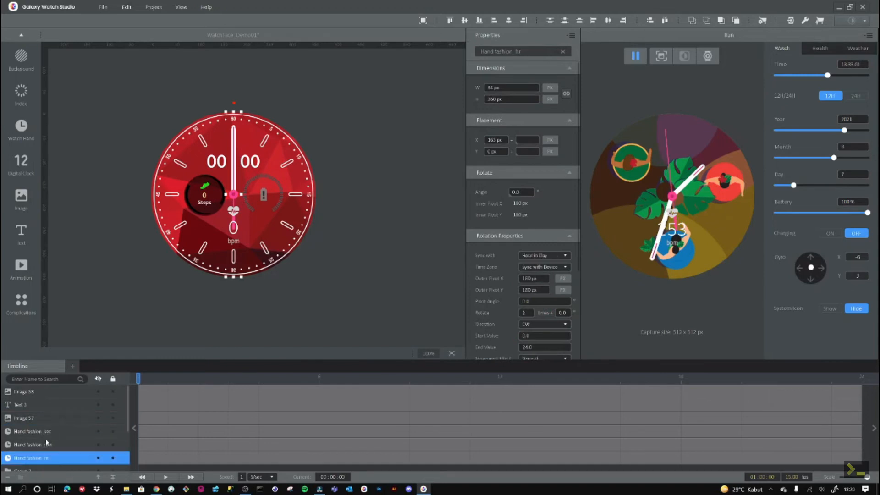
click(46, 437)
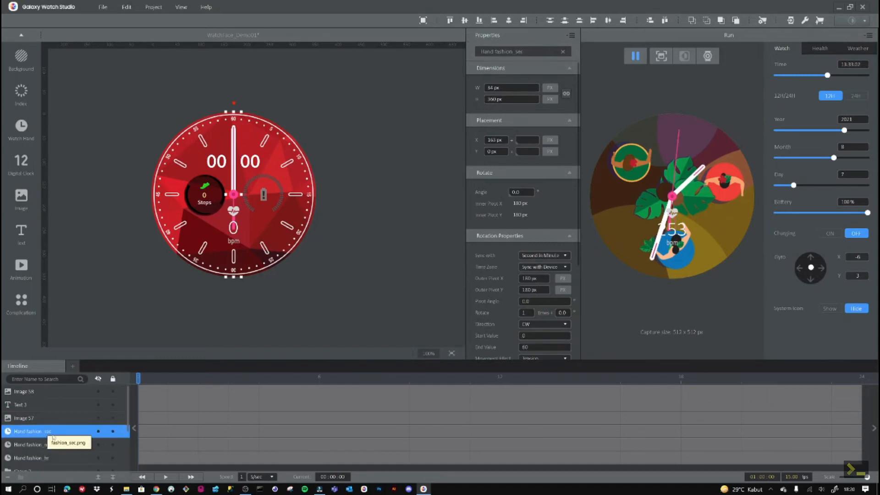
click(147, 436)
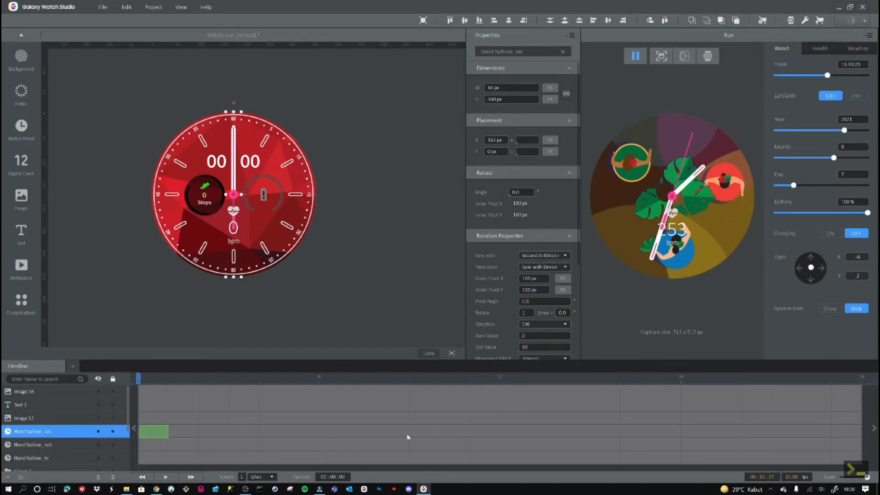
click(496, 433)
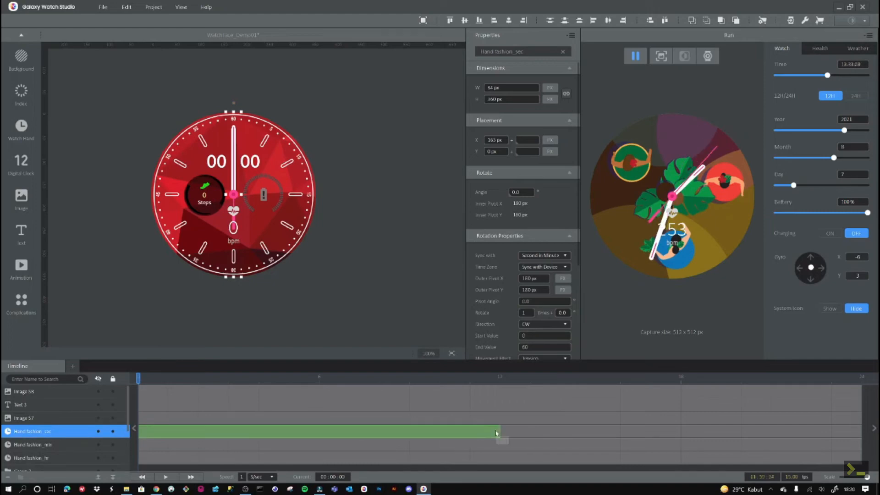
right_click(496, 433)
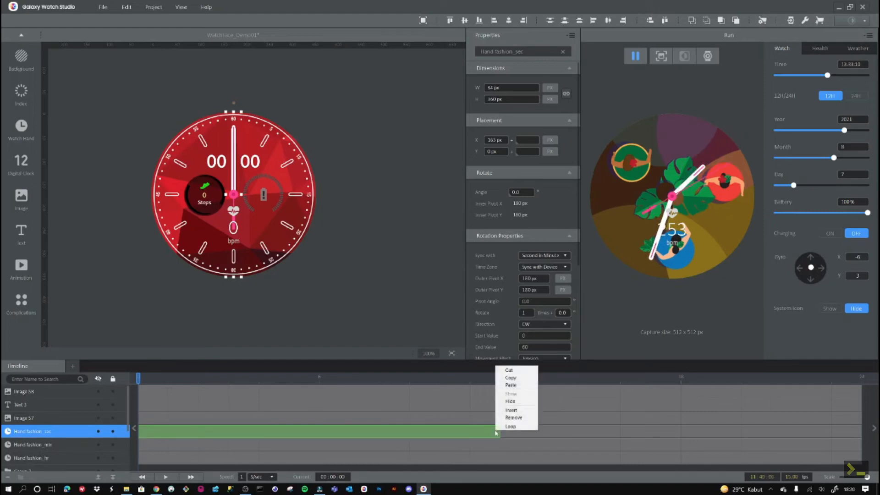
click(522, 401)
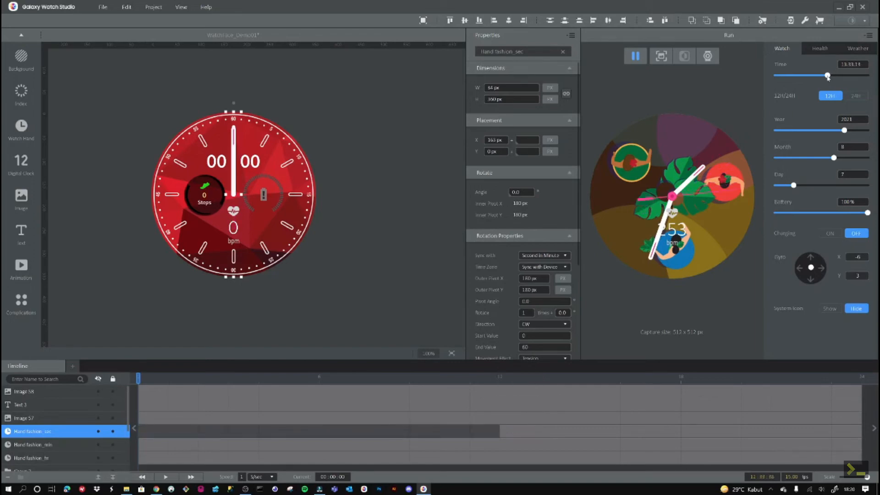
mouse_move(827, 77)
mouse_down()
mouse_move(815, 78)
mouse_move(831, 77)
mouse_up()
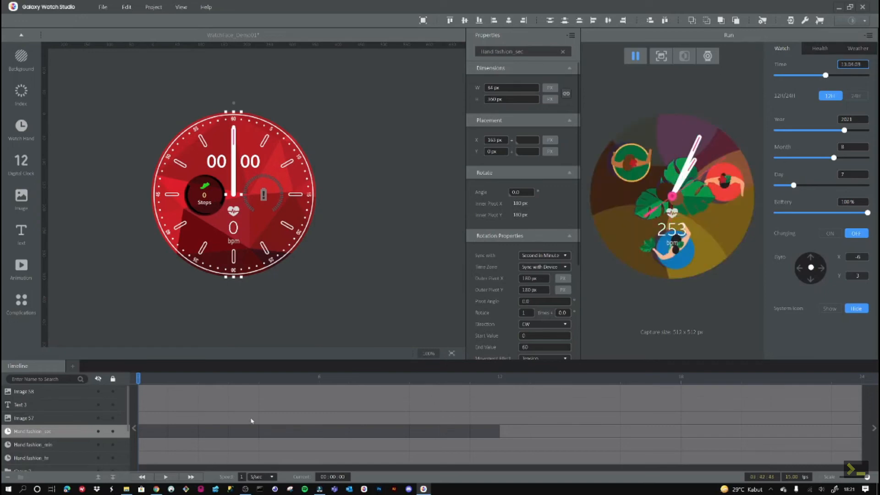
Step: Preview the face on the Gear S3 Frontier, then on the Galaxy Watch Active 2 40mm
click(287, 403)
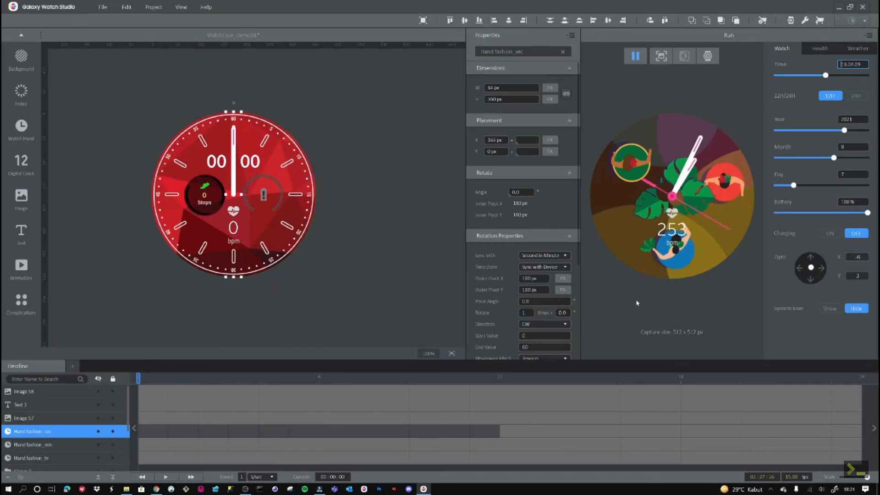
click(707, 56)
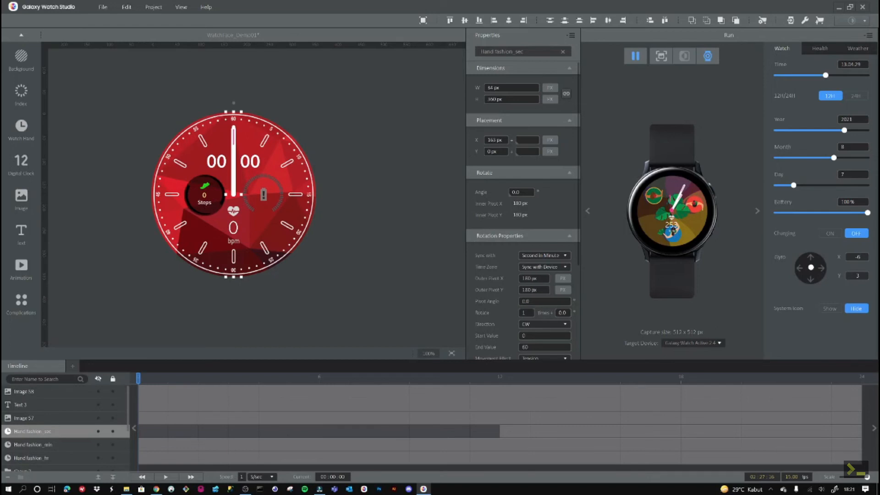
click(693, 343)
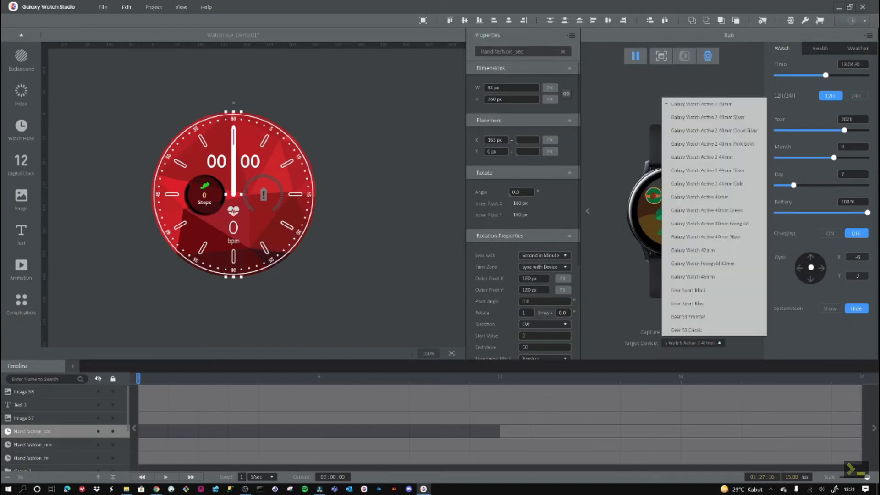
click(709, 317)
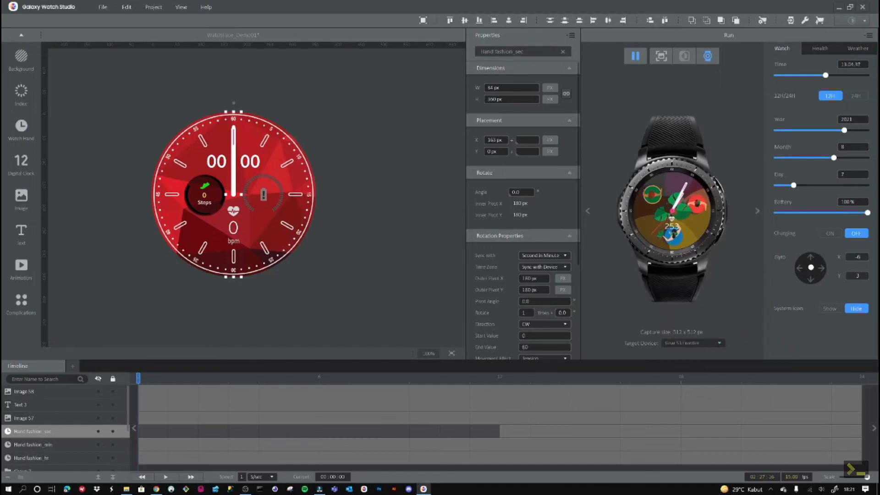
click(719, 343)
click(702, 104)
click(719, 344)
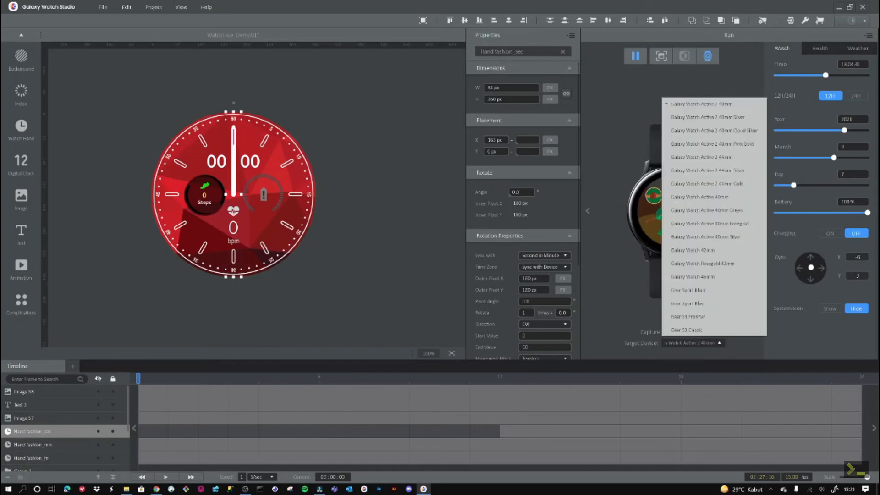
click(645, 149)
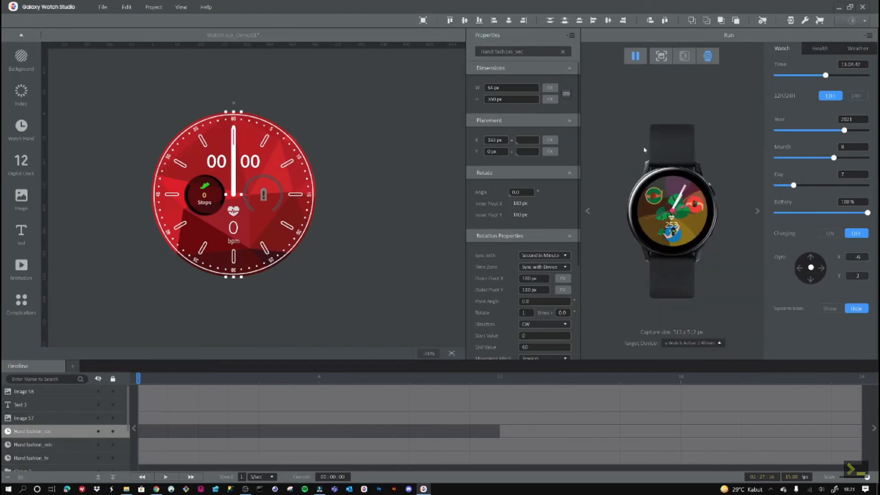
Step: Cycle through the preview strap colours, then switch to the Galaxy Watch Active 2 40mm Silver
click(757, 212)
click(757, 212)
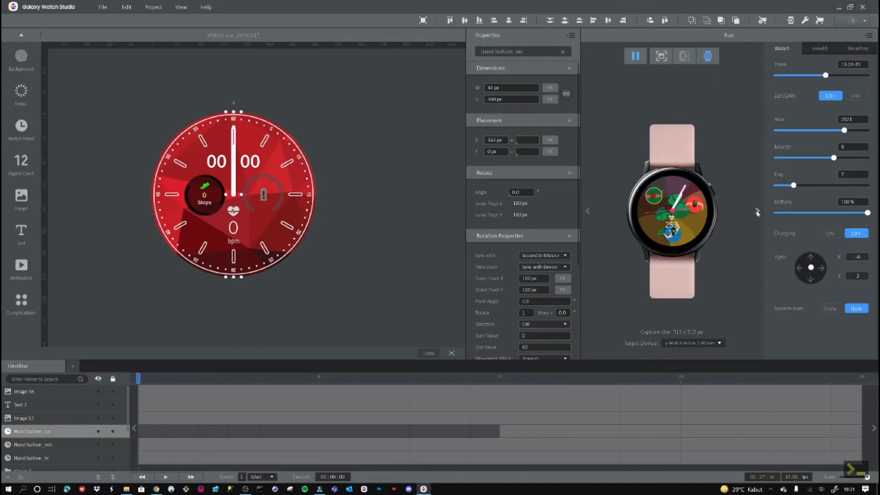
click(757, 212)
click(757, 212)
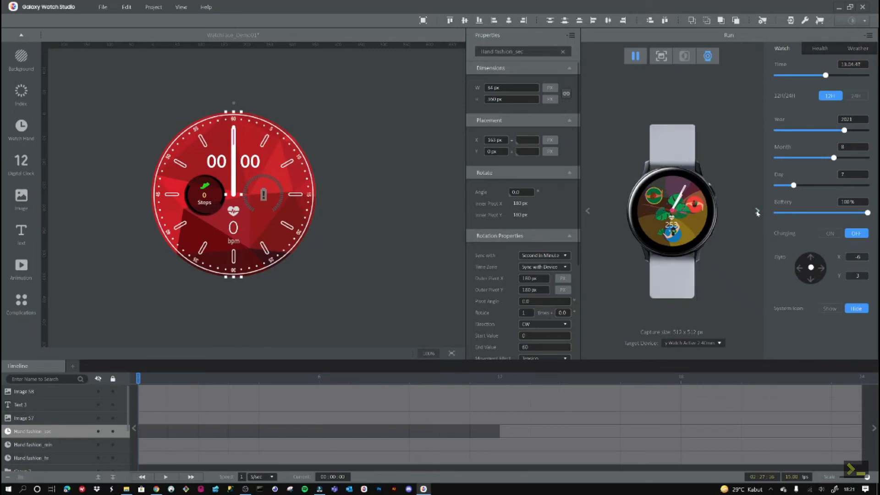
click(757, 212)
click(757, 213)
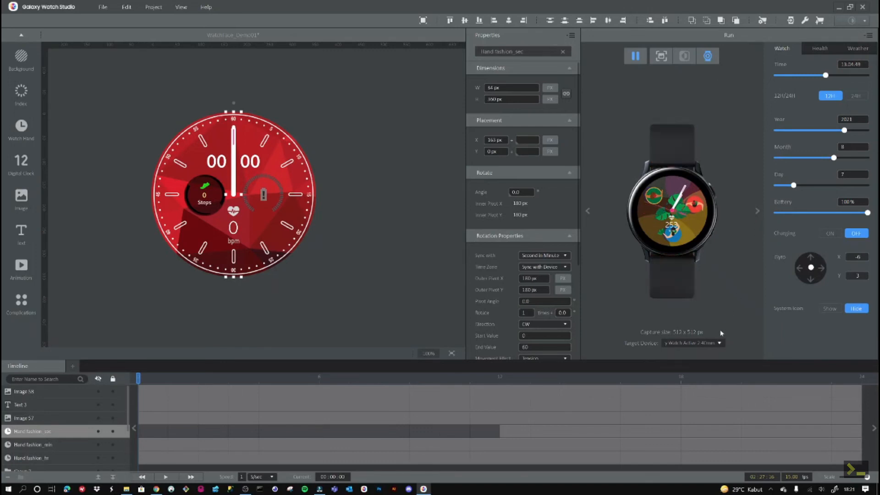
click(720, 344)
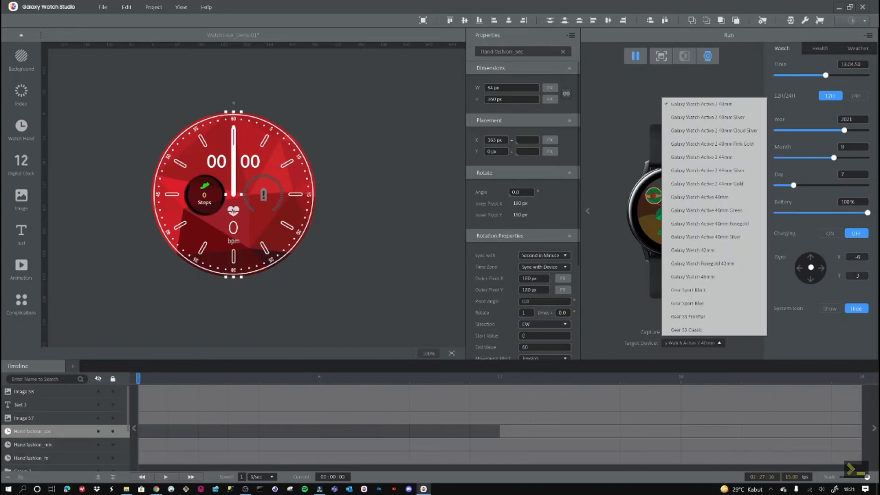
click(698, 122)
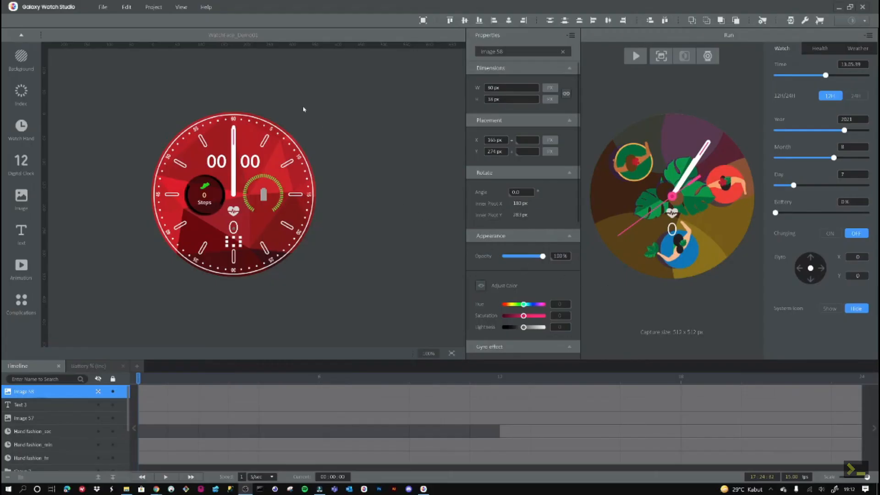
Step: Start Project > Author Certificate with a new signing request and agree to overwrite the existing certificate
click(154, 7)
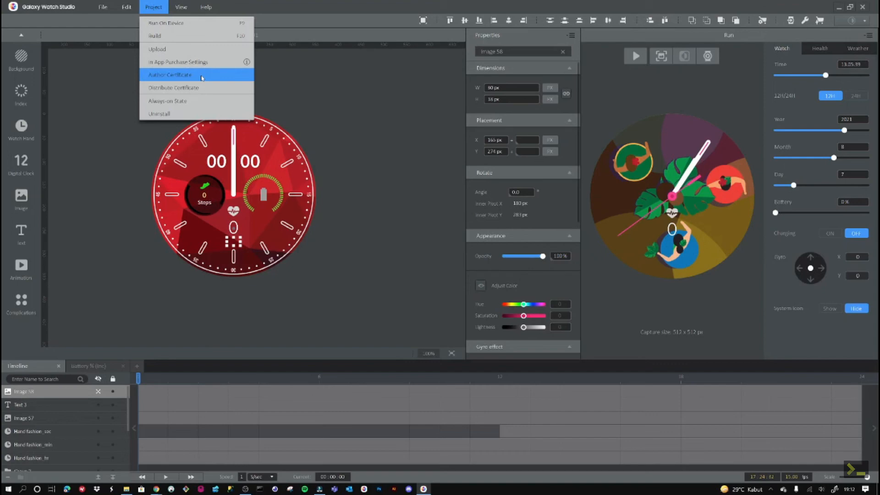
click(202, 76)
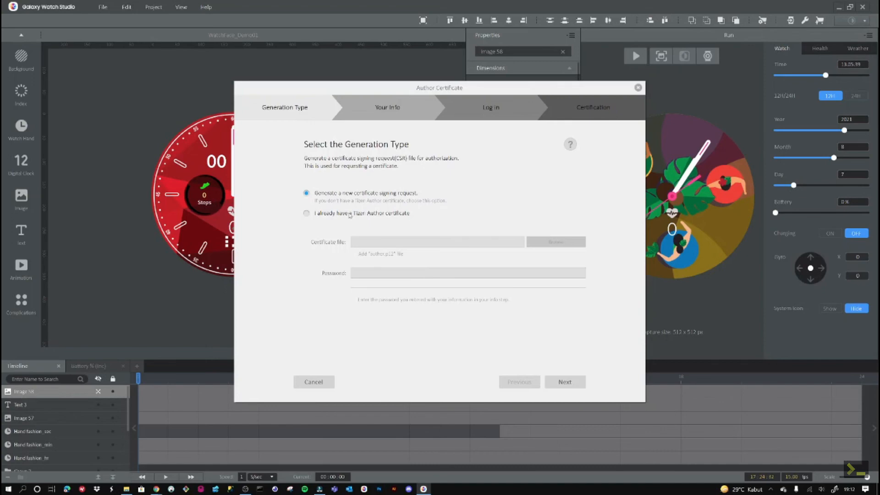
click(307, 213)
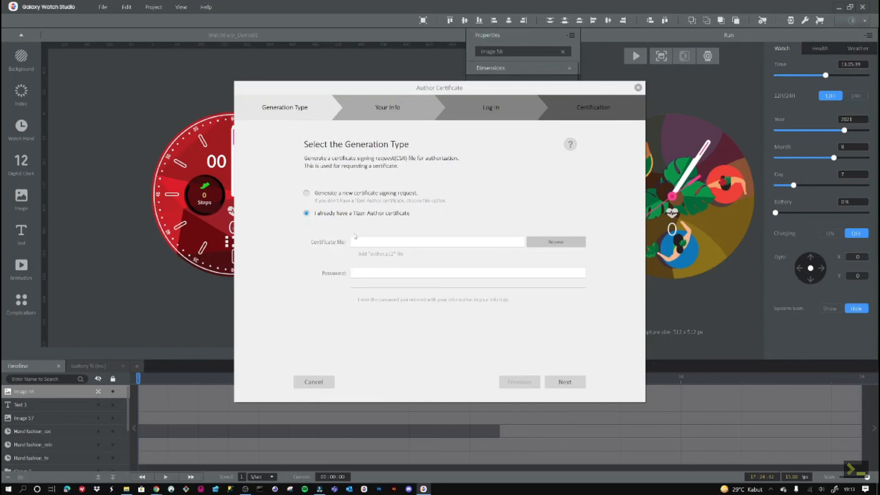
click(307, 194)
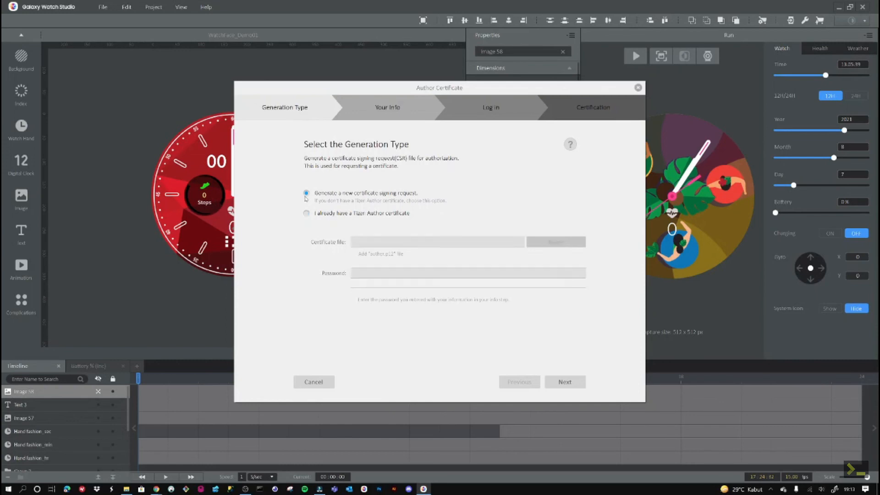
click(565, 384)
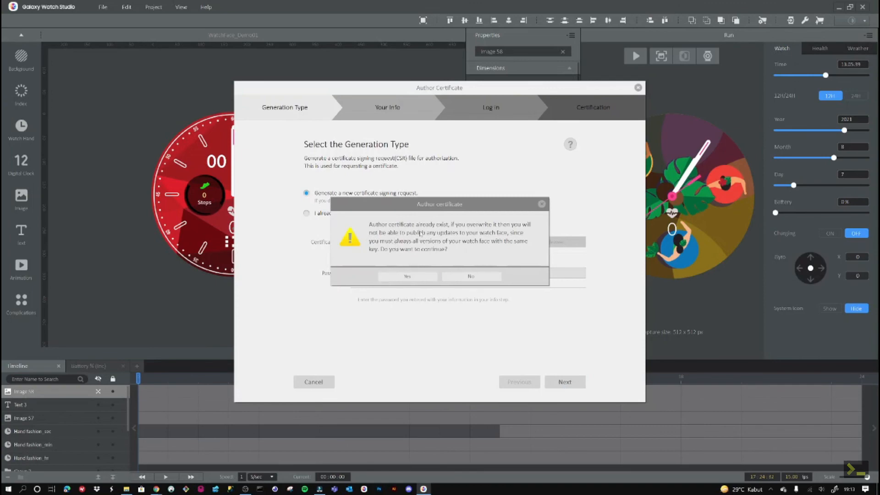
click(408, 277)
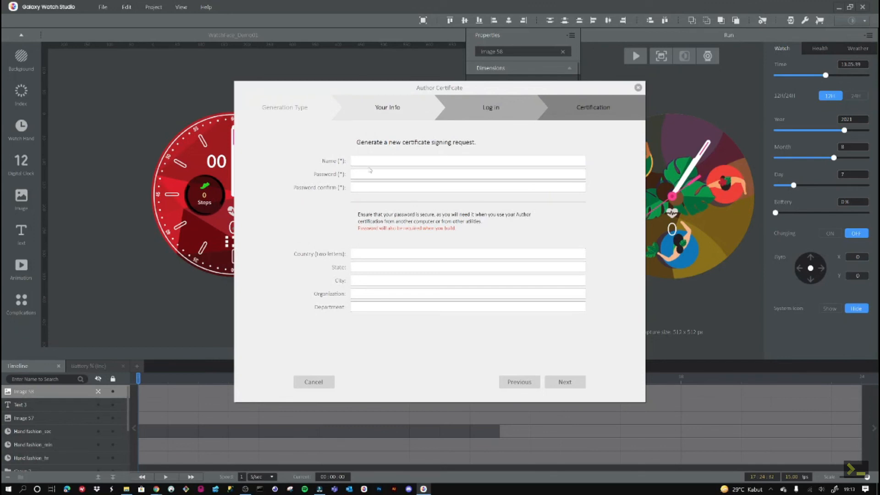
Step: Enter the author's name and the certificate password in the Author Certificate form
click(467, 160)
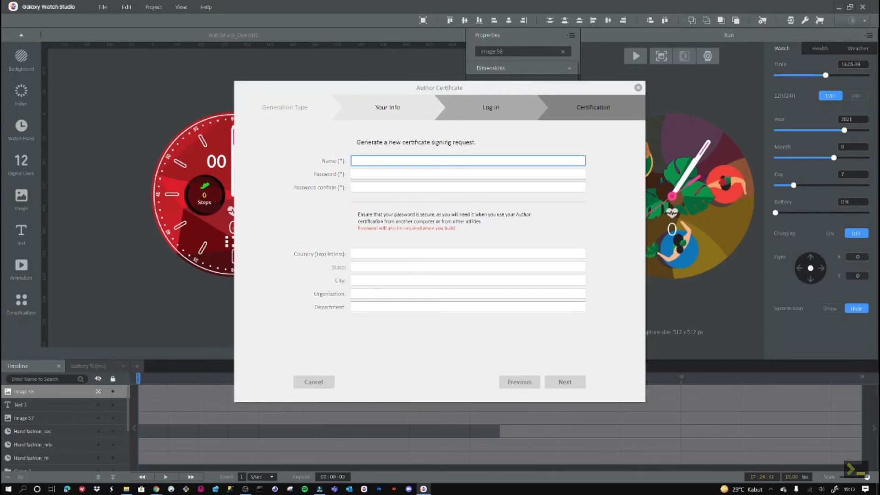
text(JerryPeter)
key(Tab)
text(•••)
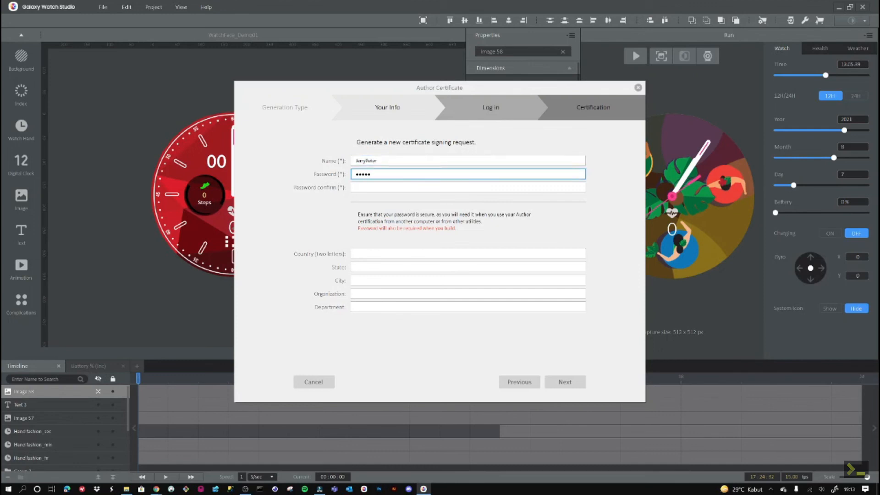
text(•••••••••)
key(Tab)
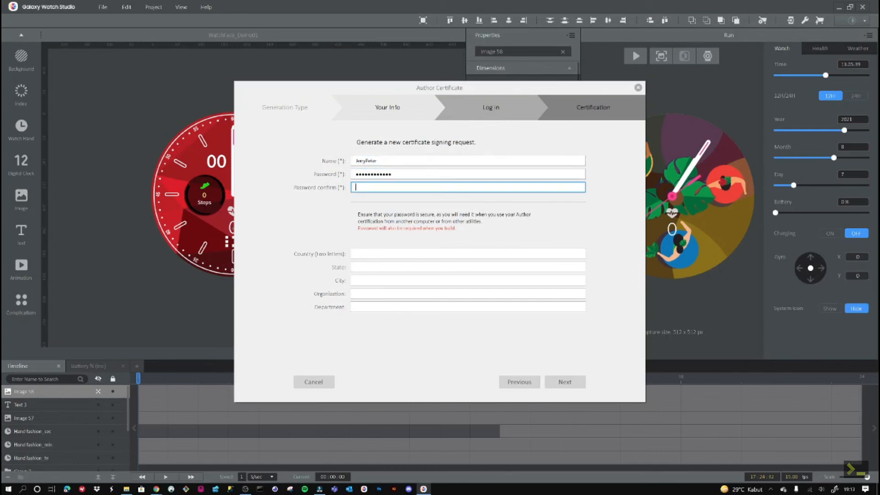
text(••••••••••••)
Step: Set country ID, state and city DKI Jakarta, then generate the CSR file
click(468, 254)
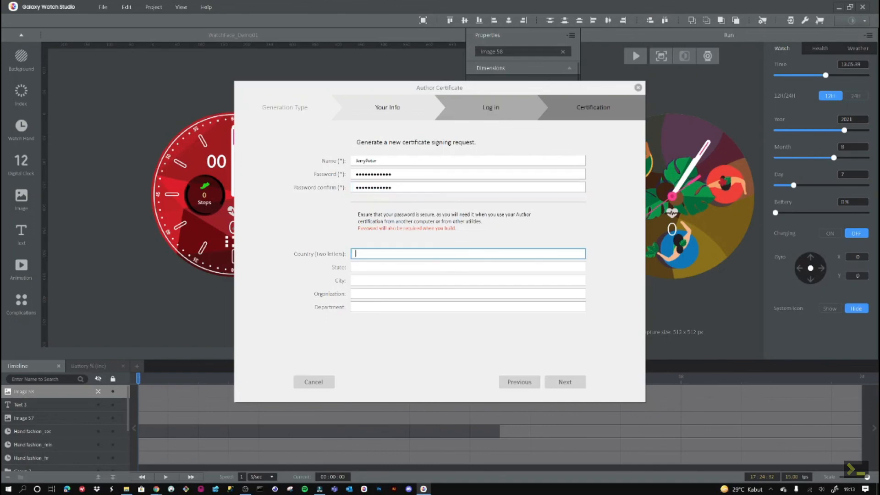
text(ID)
click(467, 267)
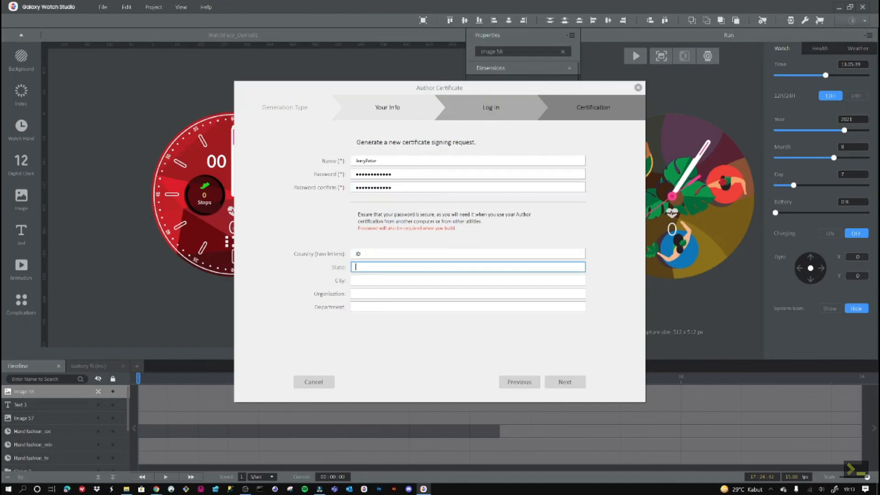
text(DKI Jakarta)
click(356, 280)
text(DKI JWa)
key(BackSpace)
key(BackSpace)
key(BackSpace)
key(BackSpace)
text(aka)
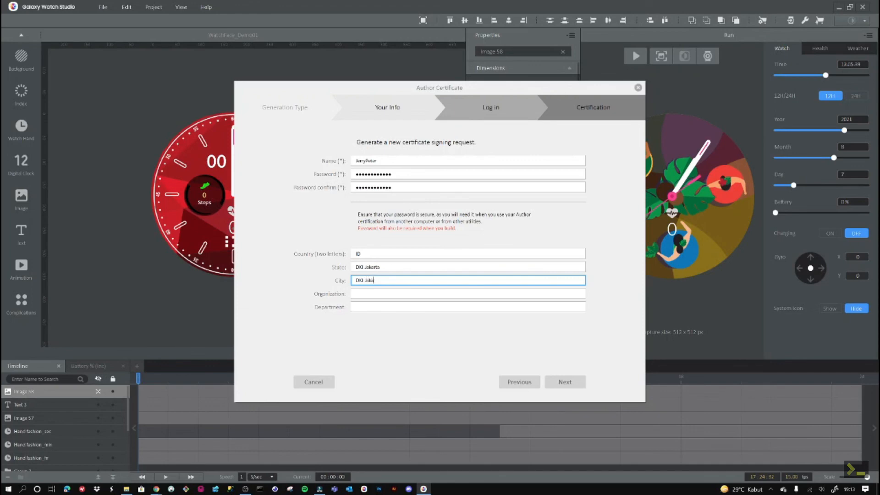
click(356, 293)
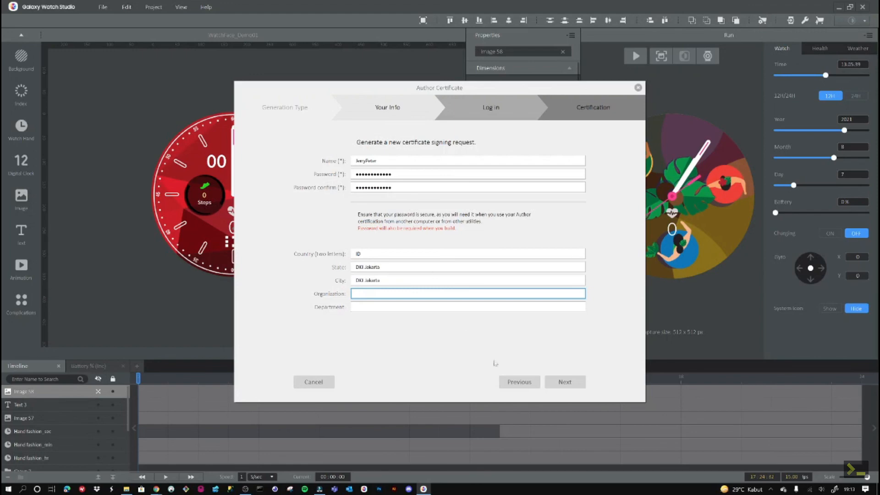
click(565, 383)
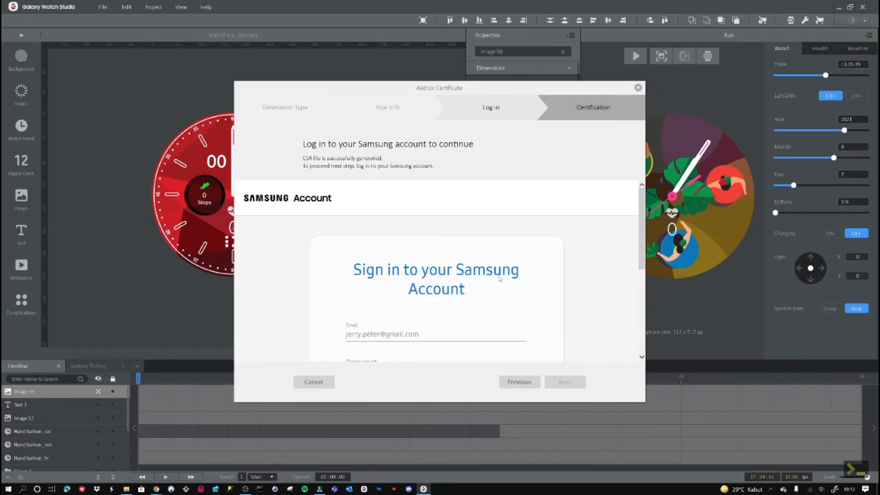
Step: Sign in with the Samsung account password and finish creating the .p12 author certificate
scroll(499, 278, down, 1)
scroll(500, 279, up, 1)
scroll(442, 321, down, 3)
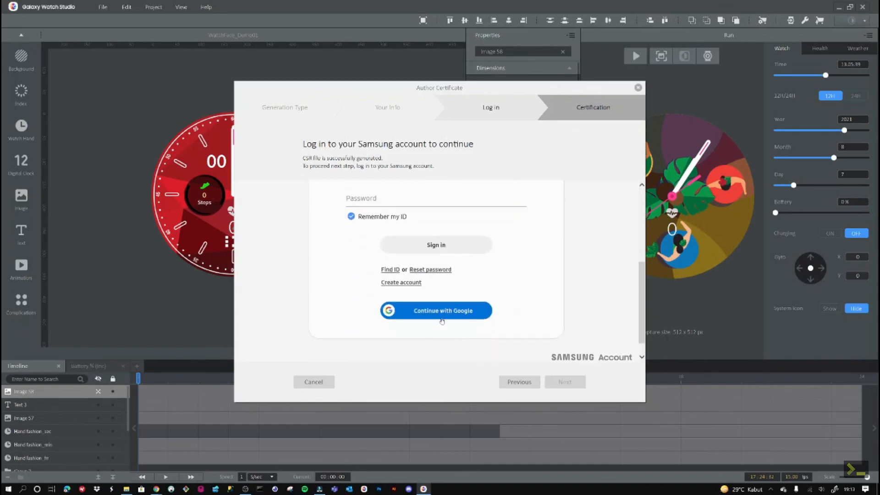
scroll(442, 321, up, 2)
click(388, 251)
text(********)
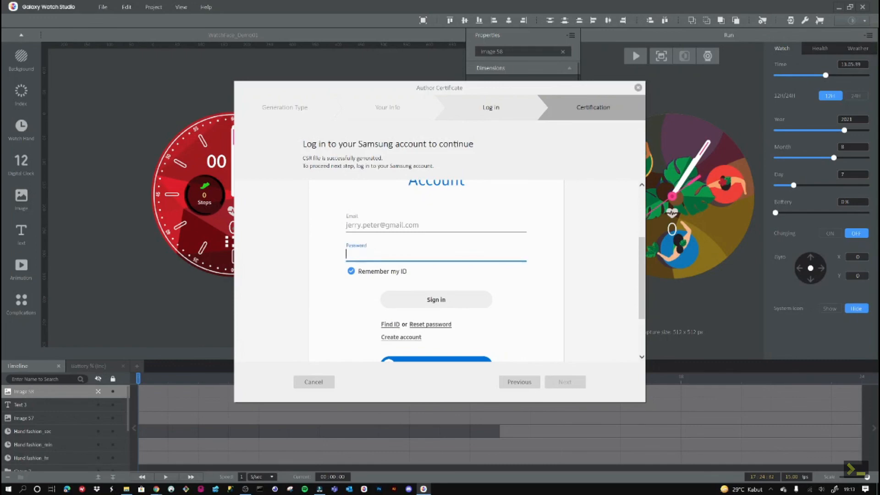
text(*)
click(417, 298)
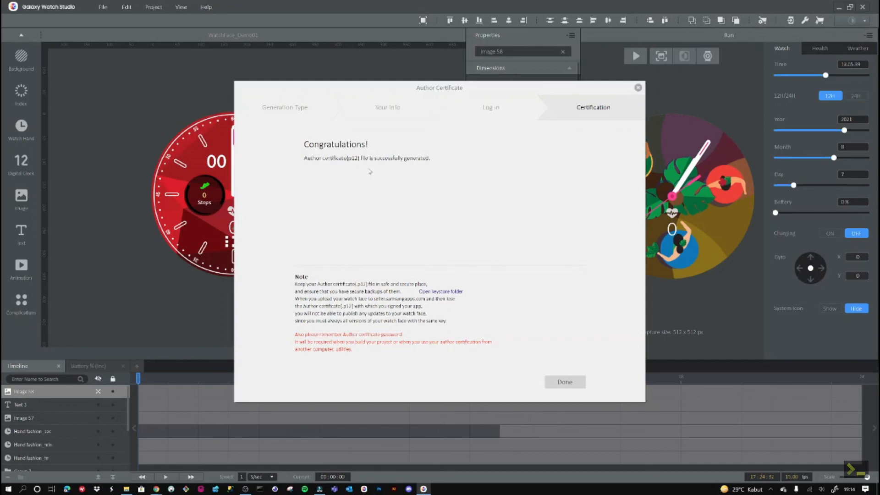
click(565, 381)
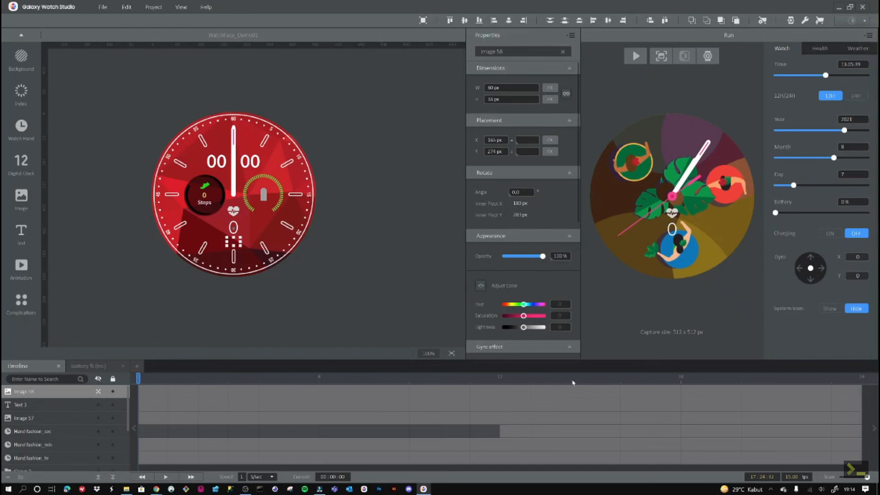
Step: Run the watch face on the connected Gear S3 (A875) watch to install it
click(790, 20)
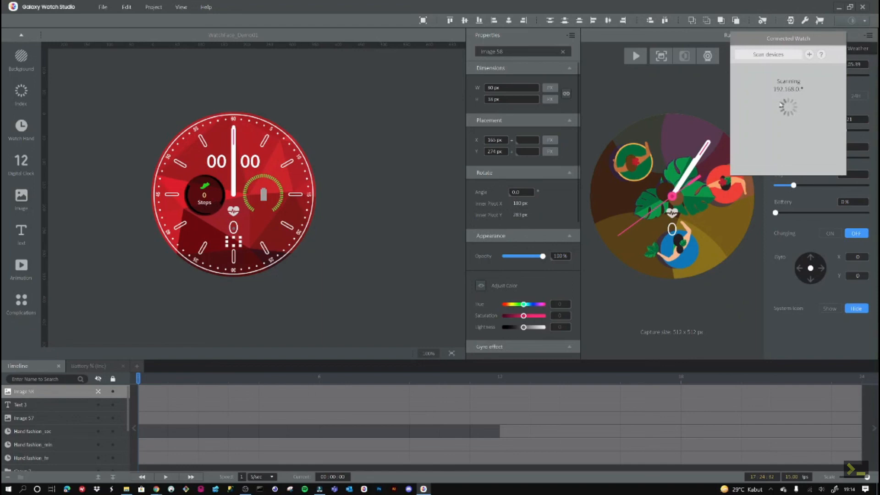
click(775, 79)
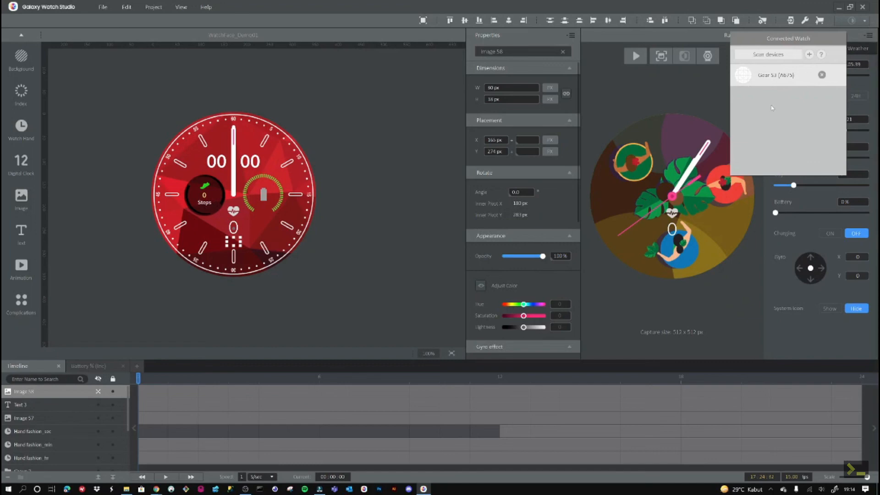
click(768, 76)
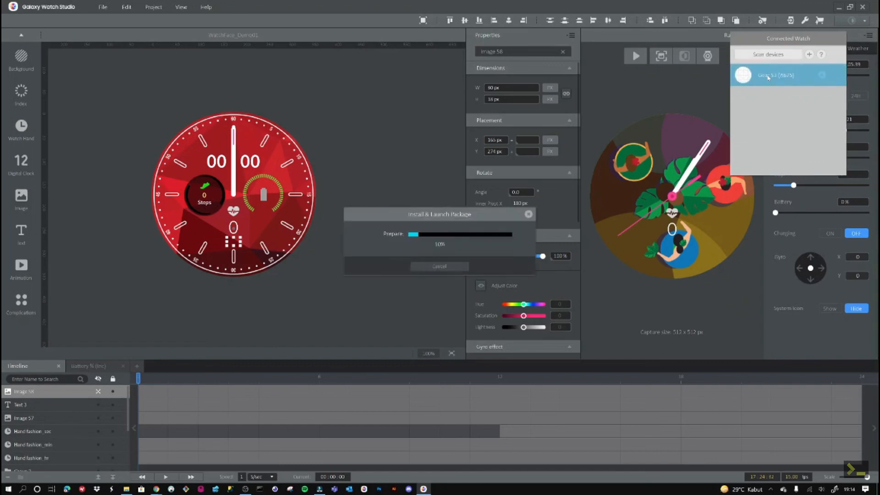